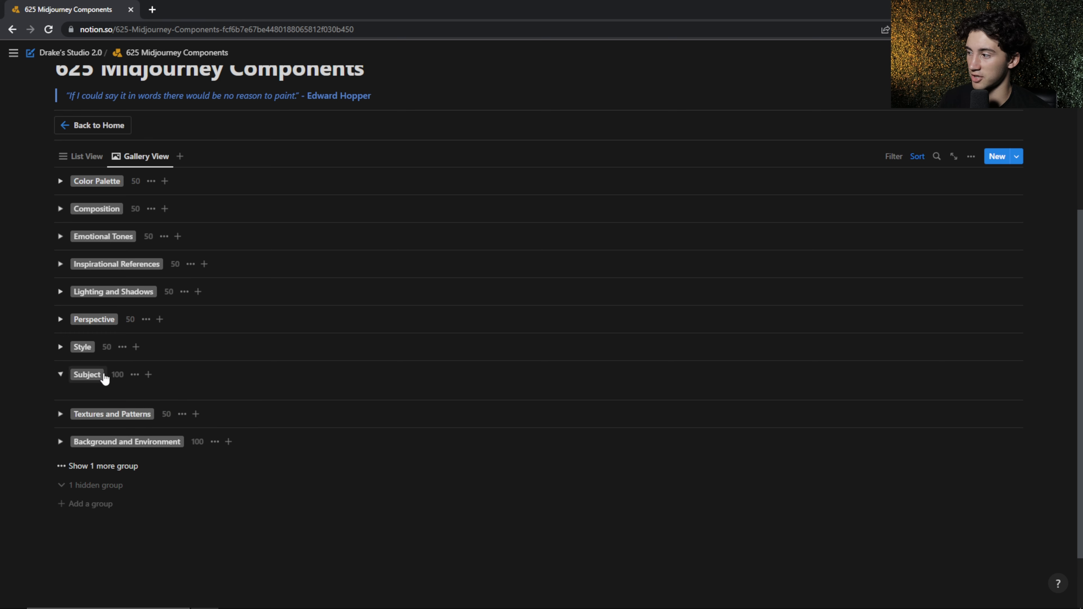
# Step: Examine the example image cards in the Subject group, collapse it, and expand the Style group of the components gallery
pyautogui.click(106, 378)
pyautogui.scroll(-6, 520, 355)
pyautogui.scroll(-5, 478, 280)
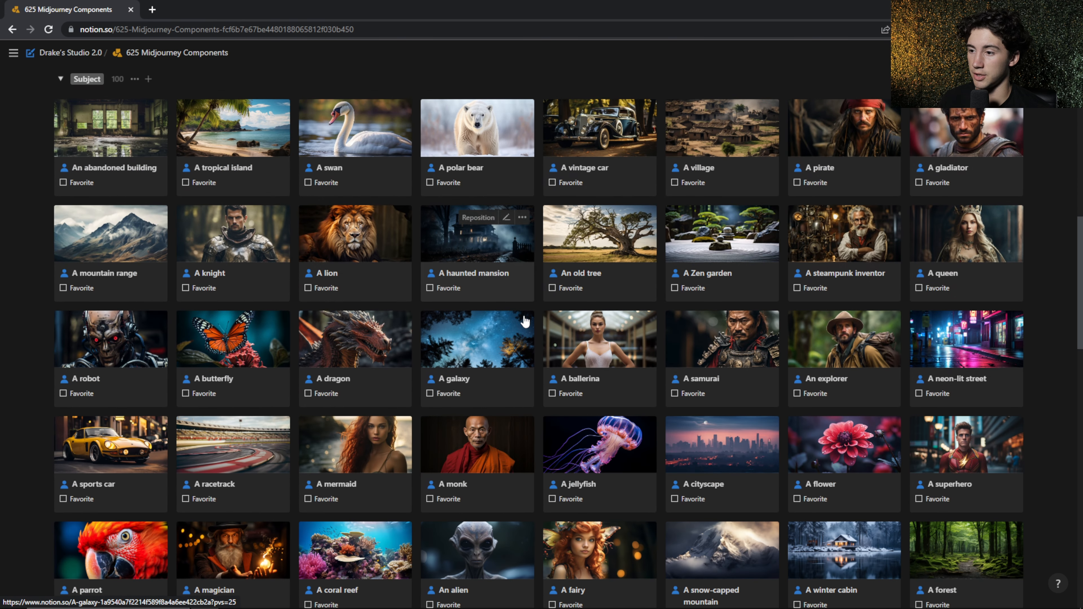
pyautogui.scroll(5, 419, 221)
pyautogui.scroll(6, 420, 222)
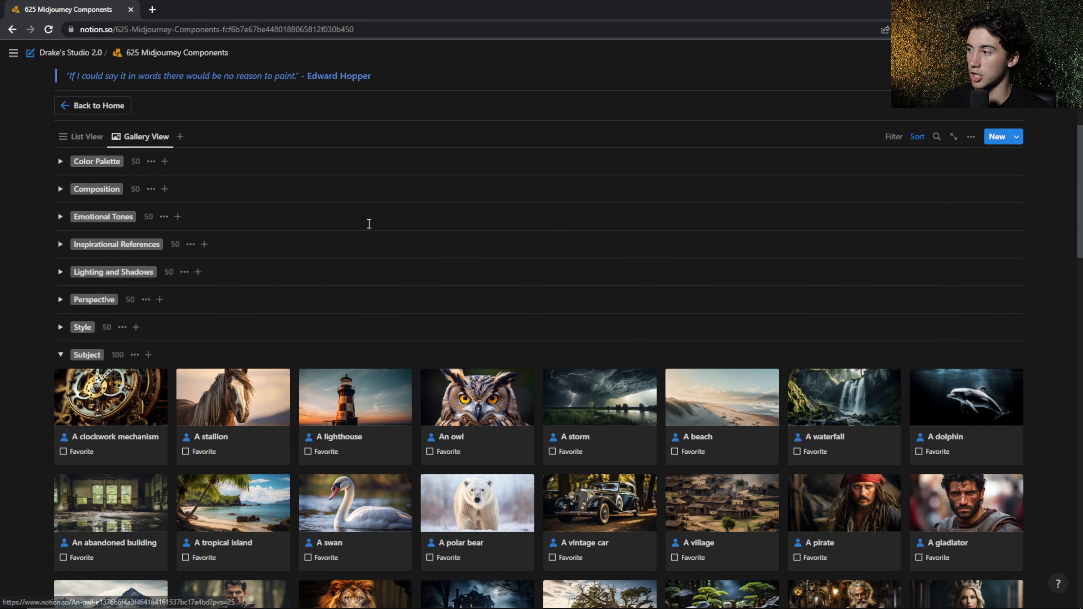
pyautogui.click(65, 292)
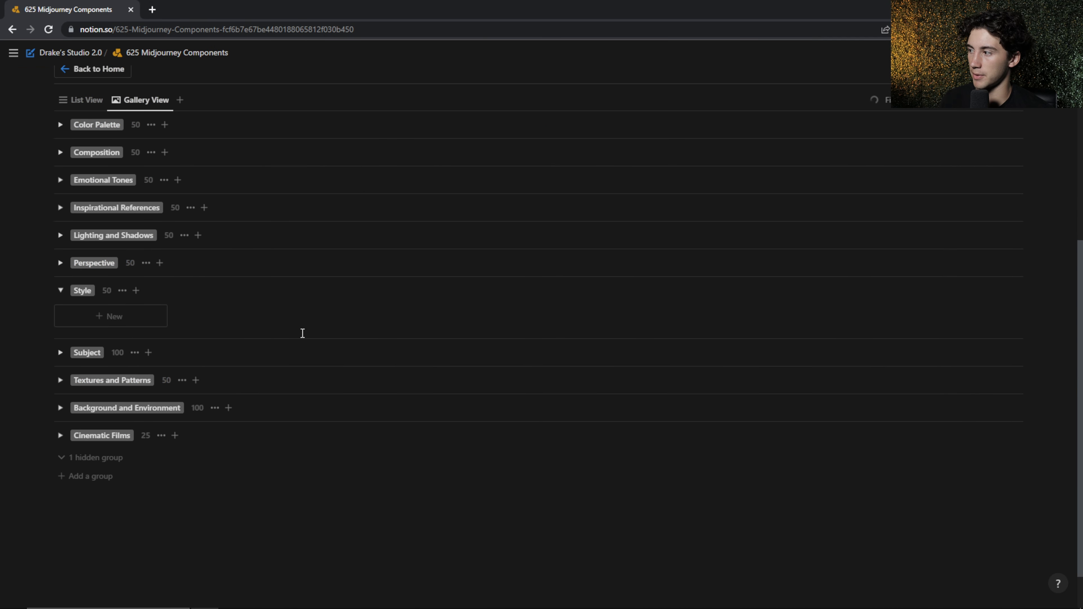
pyautogui.scroll(-5, 773, 348)
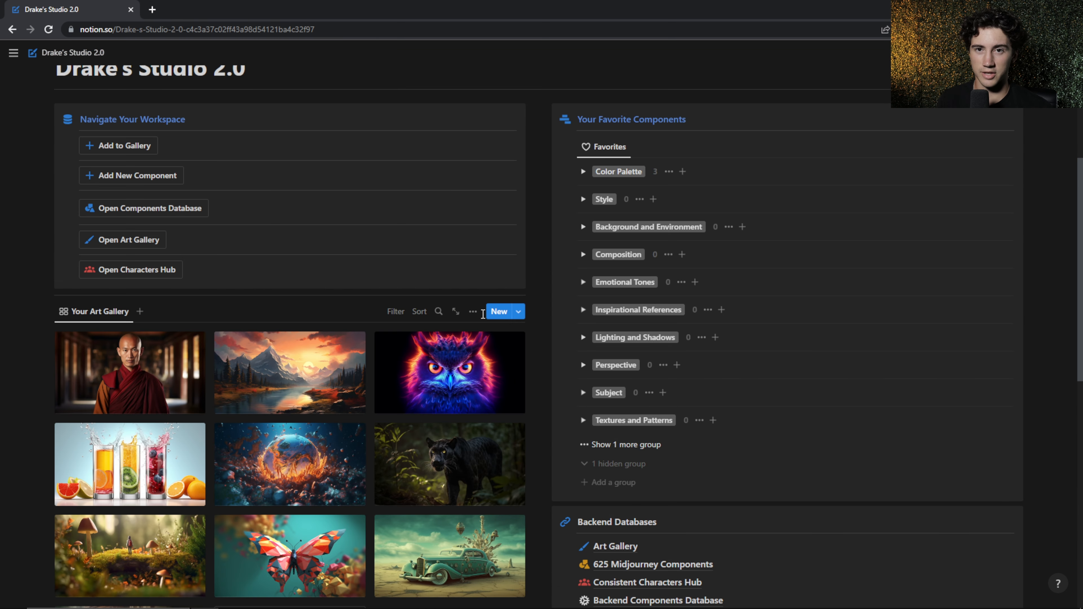
# Step: Look over the studio home page and open the Consistent Characters Hub
pyautogui.scroll(3, 483, 314)
pyautogui.scroll(2, 482, 313)
pyautogui.scroll(-3, 478, 317)
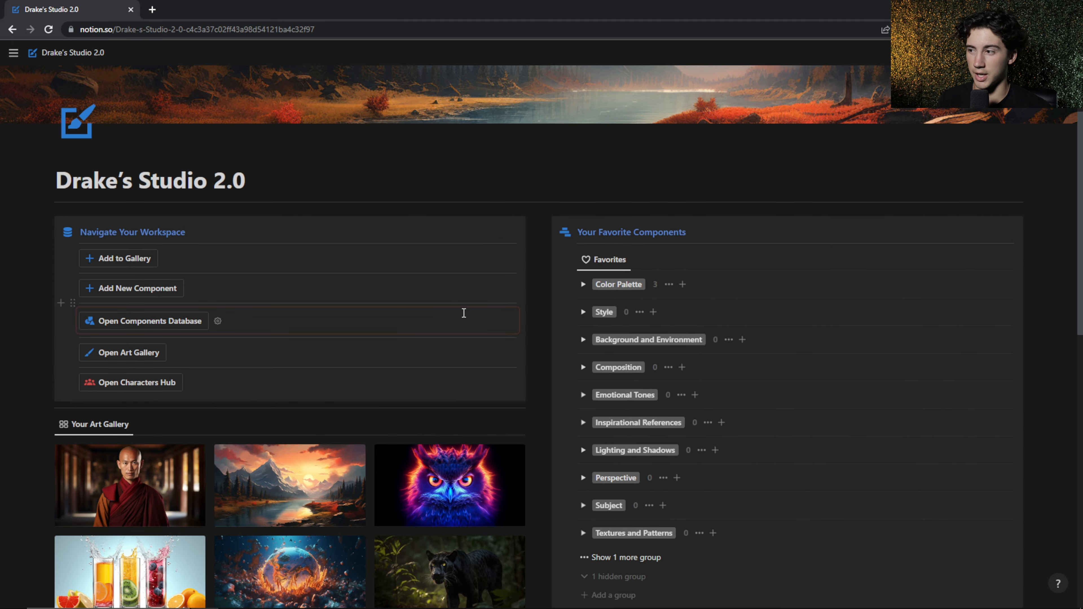
pyautogui.scroll(3, 462, 312)
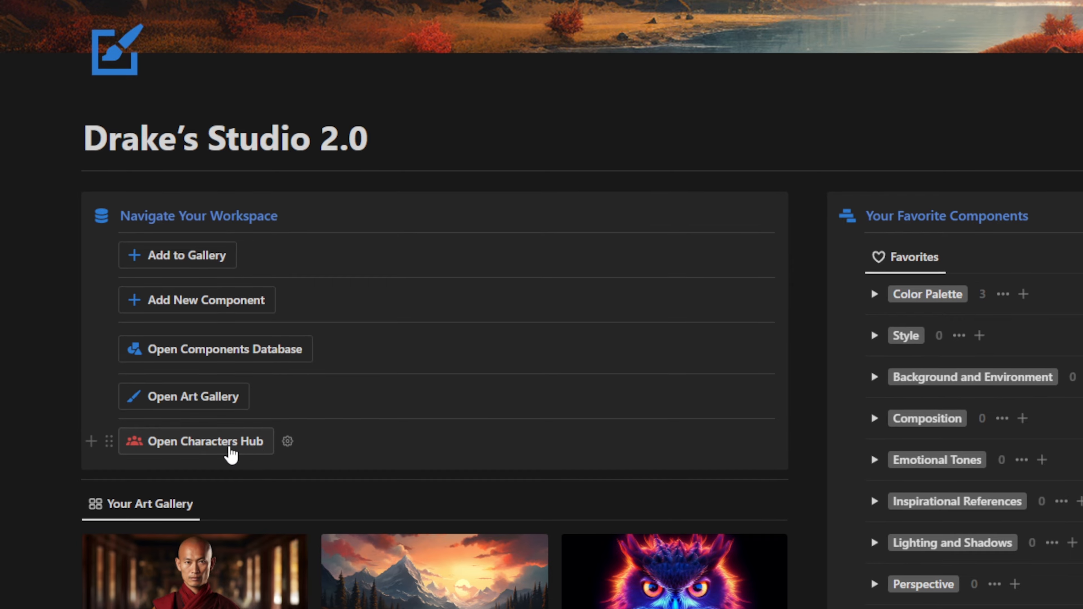
pyautogui.click(230, 453)
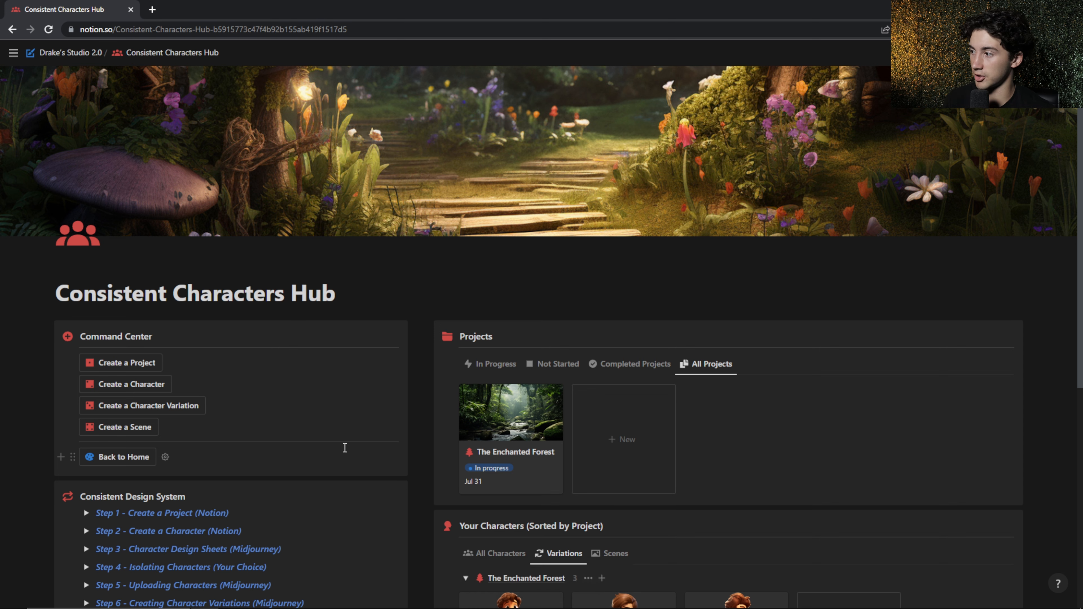
# Step: Show the Scenes view of the characters section, view the (Ch. 1 - Pg. 1) Running Scene page, and close it
pyautogui.scroll(-4, 273, 440)
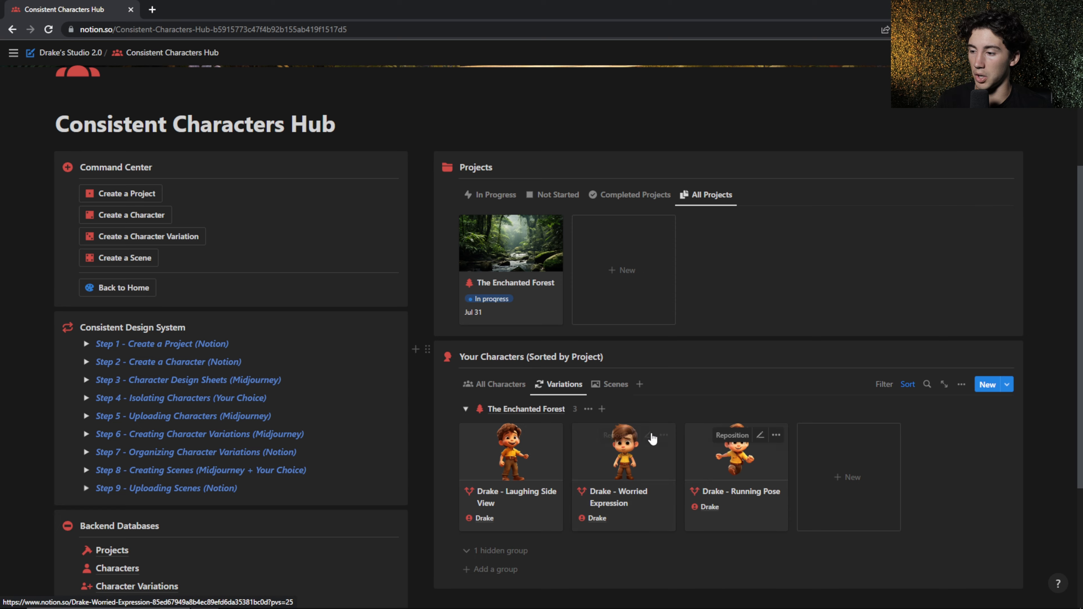
pyautogui.scroll(-3, 638, 452)
pyautogui.click(614, 272)
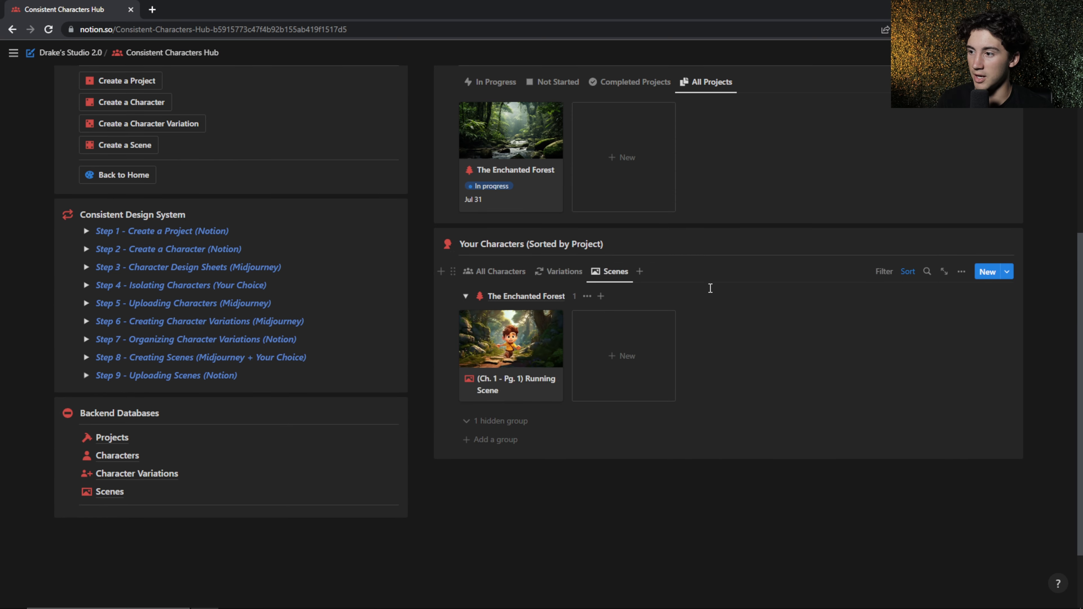
pyautogui.scroll(-2, 551, 273)
pyautogui.scroll(3, 531, 390)
pyautogui.click(531, 390)
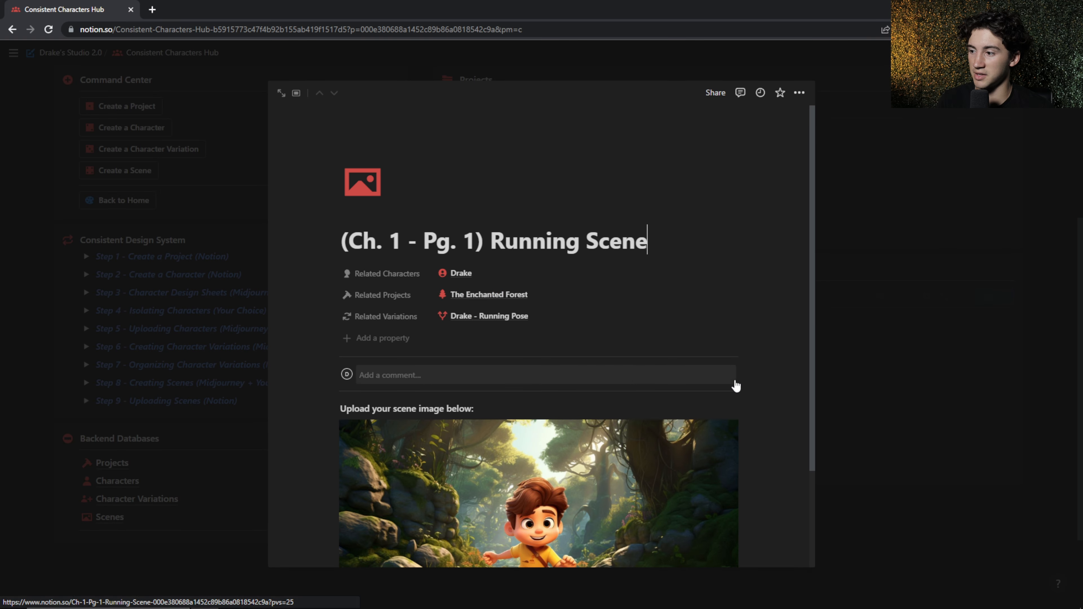
pyautogui.scroll(-3, 735, 382)
pyautogui.click(921, 283)
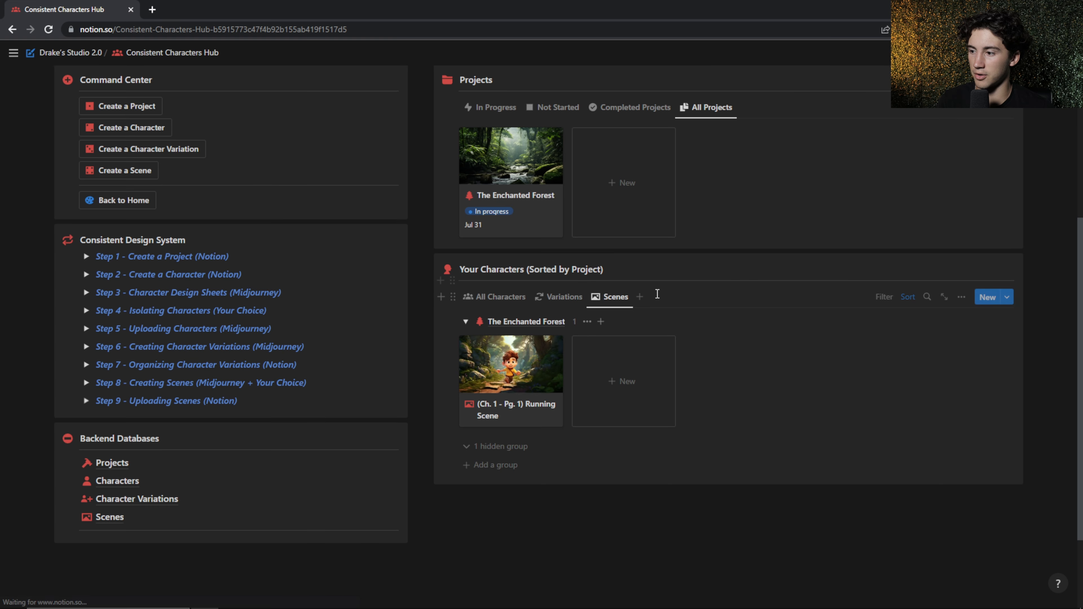
# Step: Switch the characters section to the All Characters view and look over the hub's sections
pyautogui.click(494, 296)
pyautogui.scroll(-2, 554, 320)
pyautogui.scroll(4, 540, 345)
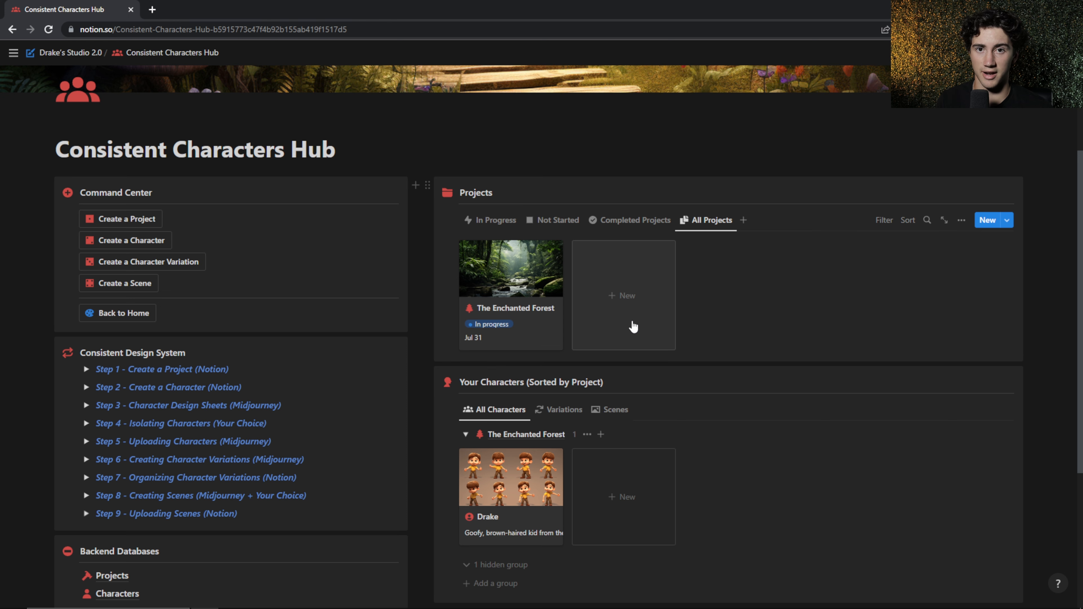
# Step: Read the Step 1 - Create a Project instructions in the Consistent Design System and collapse them
pyautogui.scroll(-3, 271, 337)
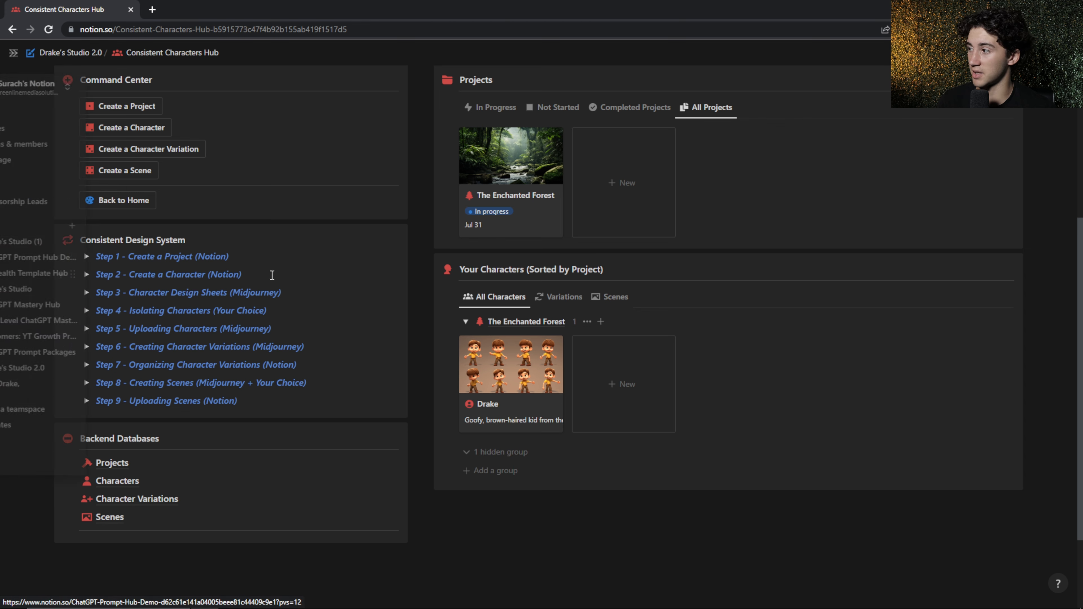
pyautogui.scroll(-2, 94, 254)
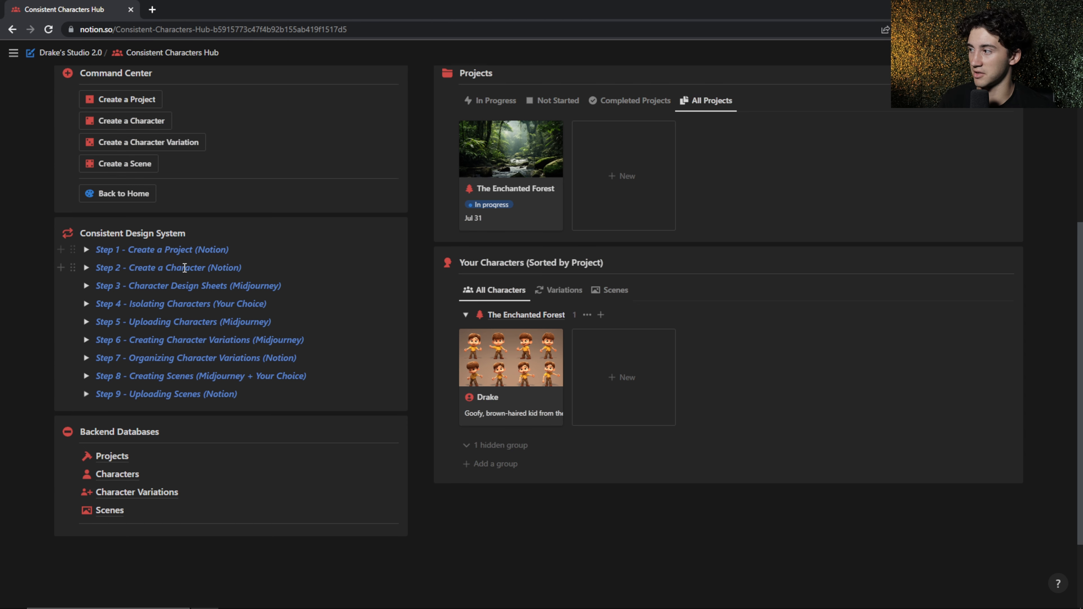
pyautogui.click(86, 202)
pyautogui.scroll(-1, 128, 212)
pyautogui.scroll(-3, 163, 222)
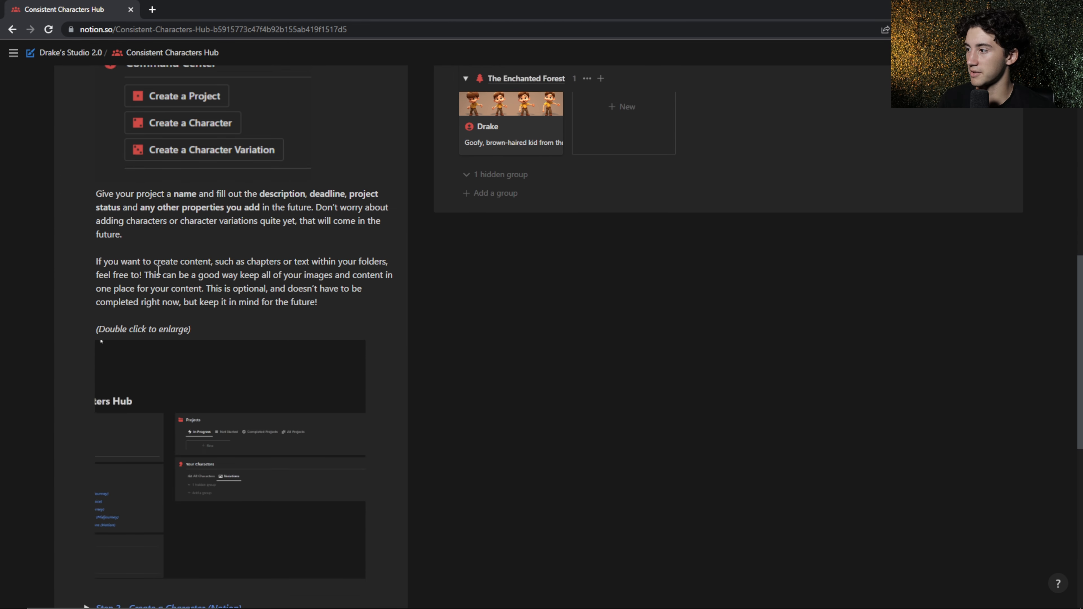
pyautogui.scroll(4, 179, 281)
pyautogui.click(86, 201)
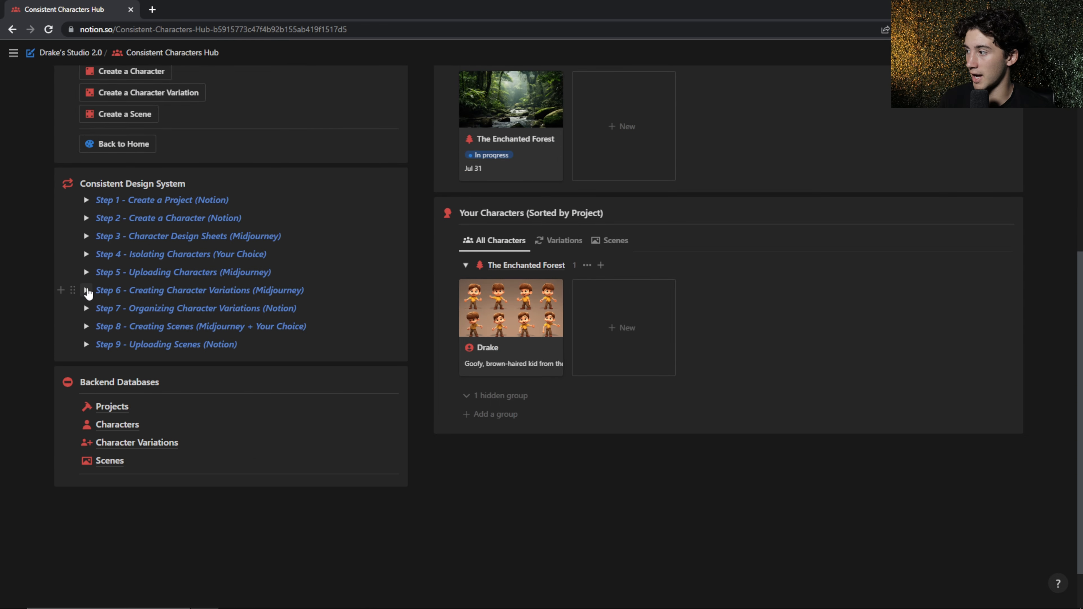
# Step: Read the Step 6 - Creating Character Variations instructions in the Consistent Design System and collapse them
pyautogui.click(87, 291)
pyautogui.scroll(-12, 171, 277)
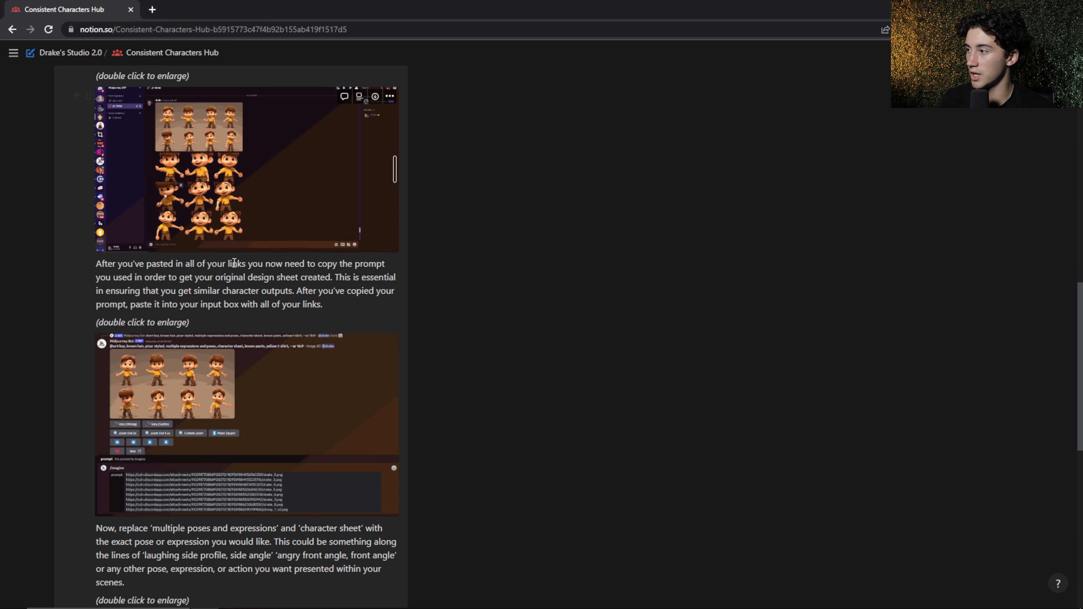
pyautogui.scroll(-4, 234, 262)
pyautogui.scroll(-3, 234, 288)
pyautogui.scroll(8, 234, 350)
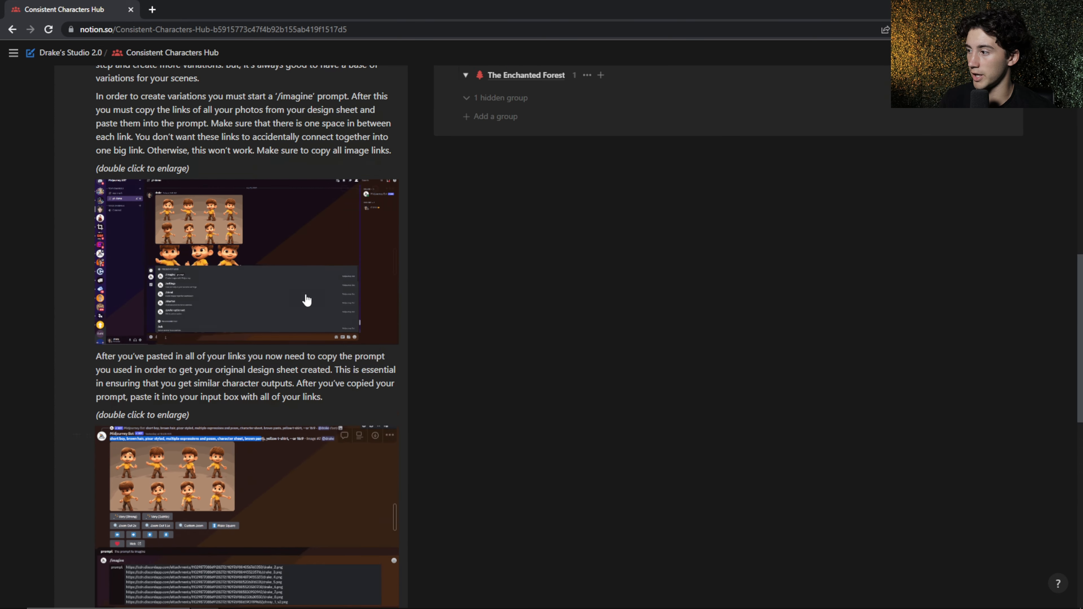
pyautogui.scroll(7, 307, 300)
pyautogui.scroll(-4, 260, 304)
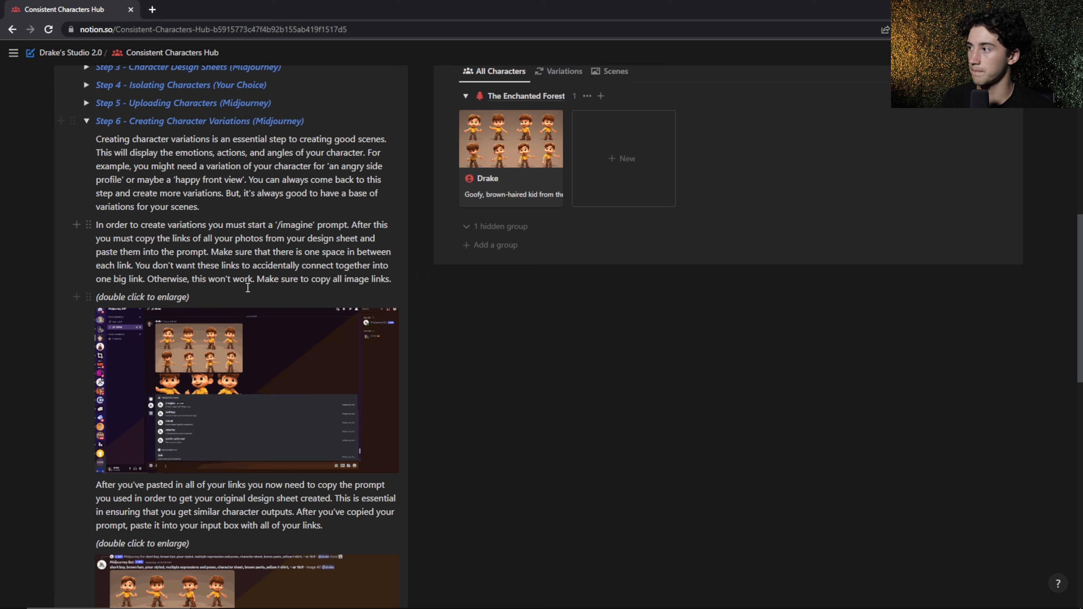
pyautogui.scroll(3, 249, 283)
pyautogui.click(86, 233)
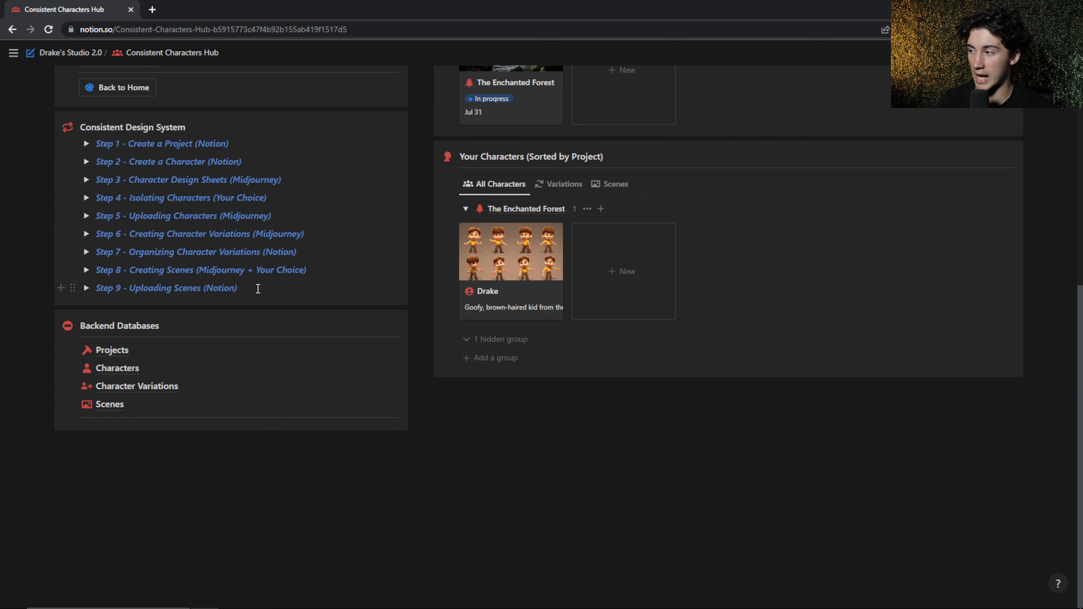
# Step: Expand and read the Step 8 - Creating Scenes instructions covering Photoshop and Canva methods
pyautogui.scroll(3, 259, 285)
pyautogui.click(86, 382)
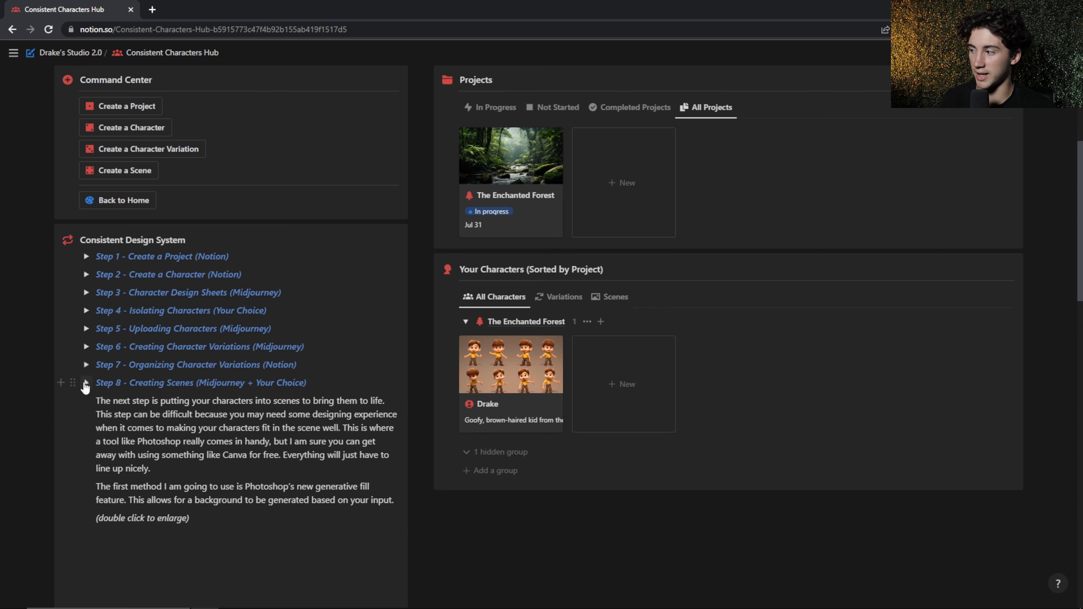
pyautogui.scroll(-9, 285, 331)
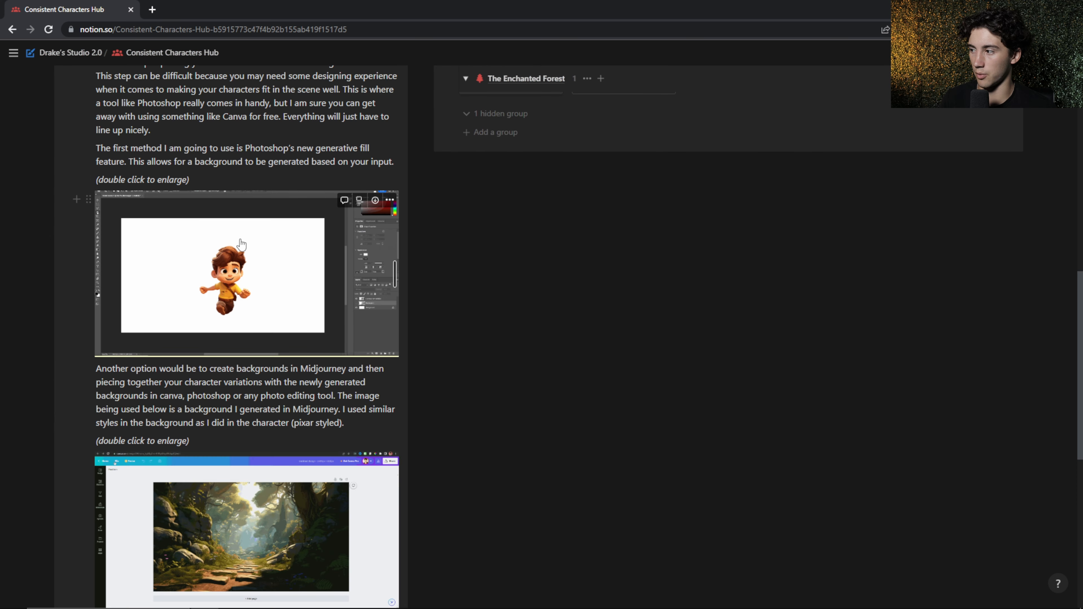
pyautogui.scroll(-7, 241, 245)
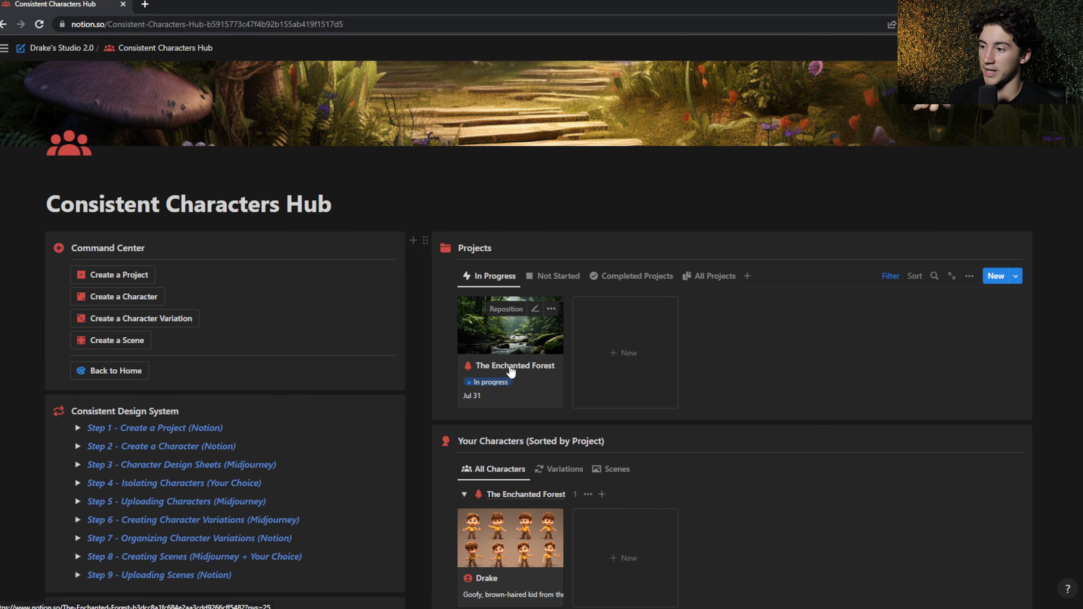
# Step: Examine The Enchanted Forest project page and its linked Running Pose character variation, and close the page preview
pyautogui.click(511, 372)
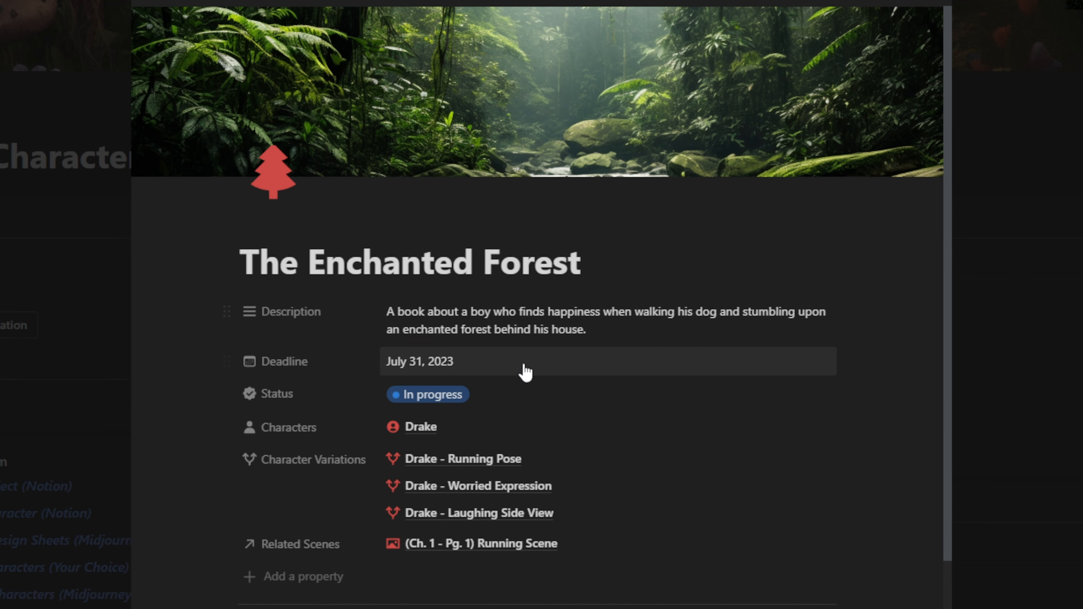
pyautogui.scroll(-3, 570, 296)
pyautogui.scroll(3, 510, 251)
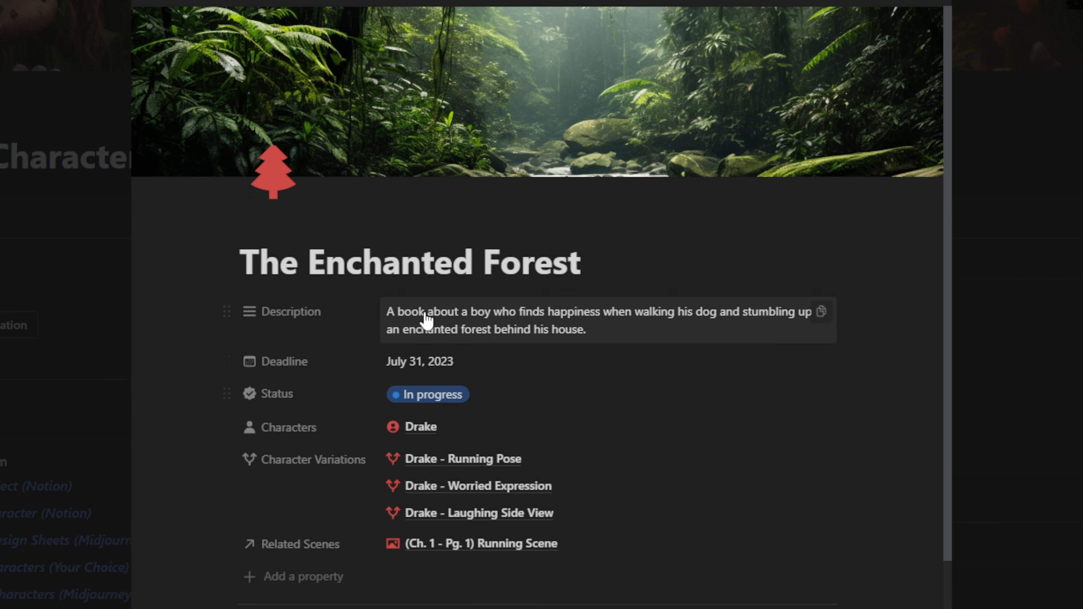
pyautogui.click(473, 460)
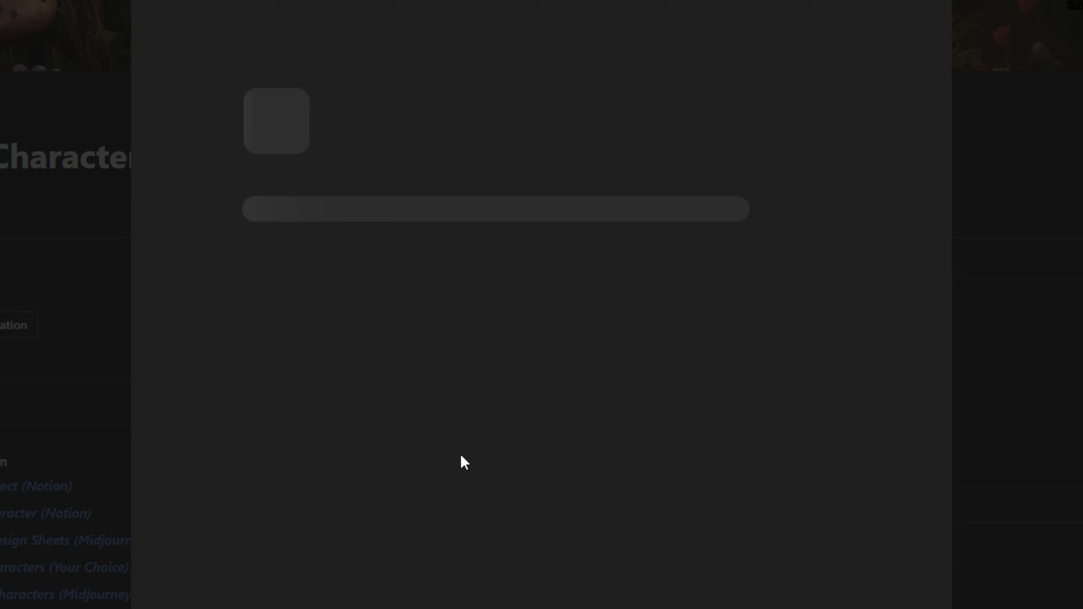
pyautogui.scroll(-4, 546, 353)
pyautogui.scroll(4, 402, 315)
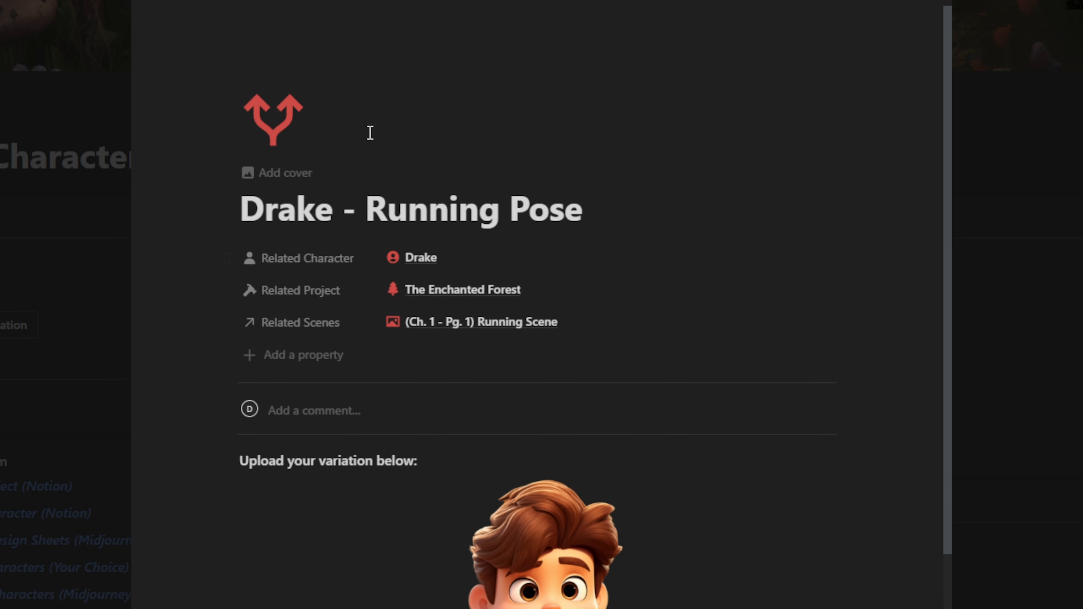
pyautogui.click(1, 114)
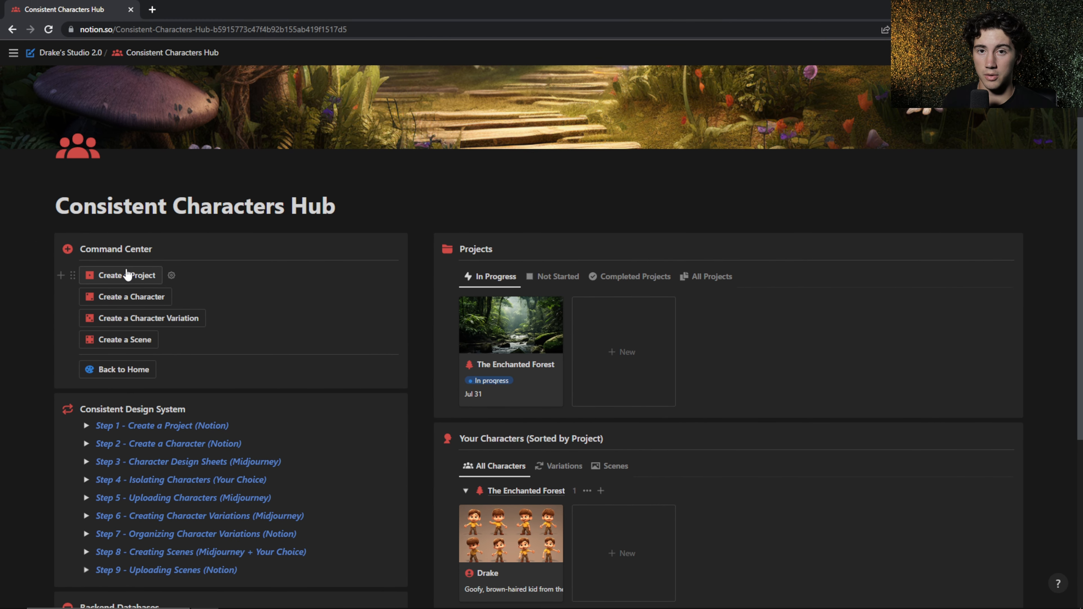
# Step: Create a new project in the hub and title it "Life on the Farm"
pyautogui.click(127, 277)
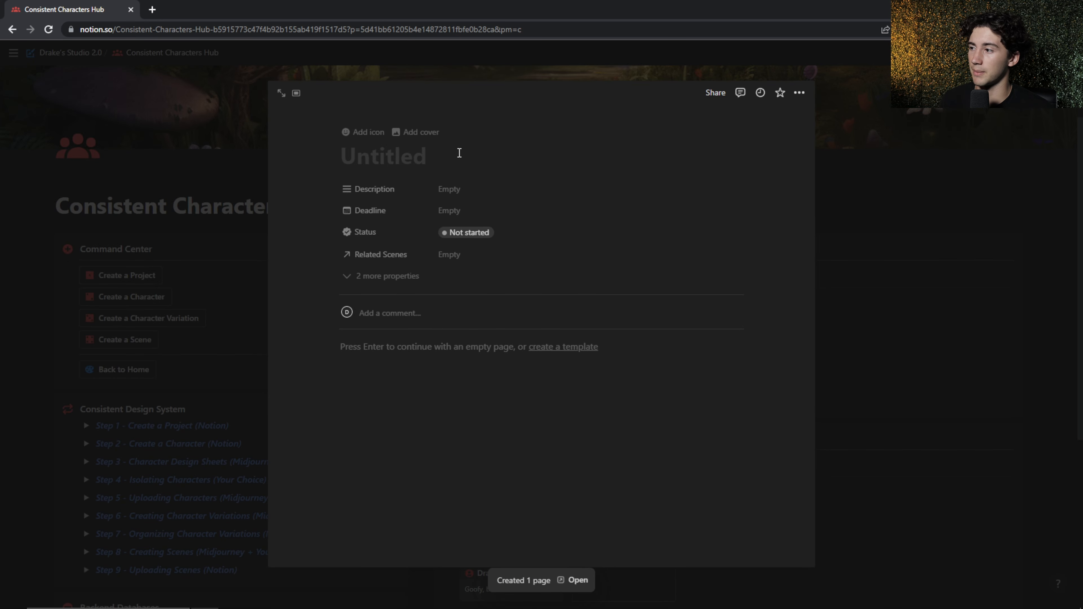
pyautogui.click(459, 153)
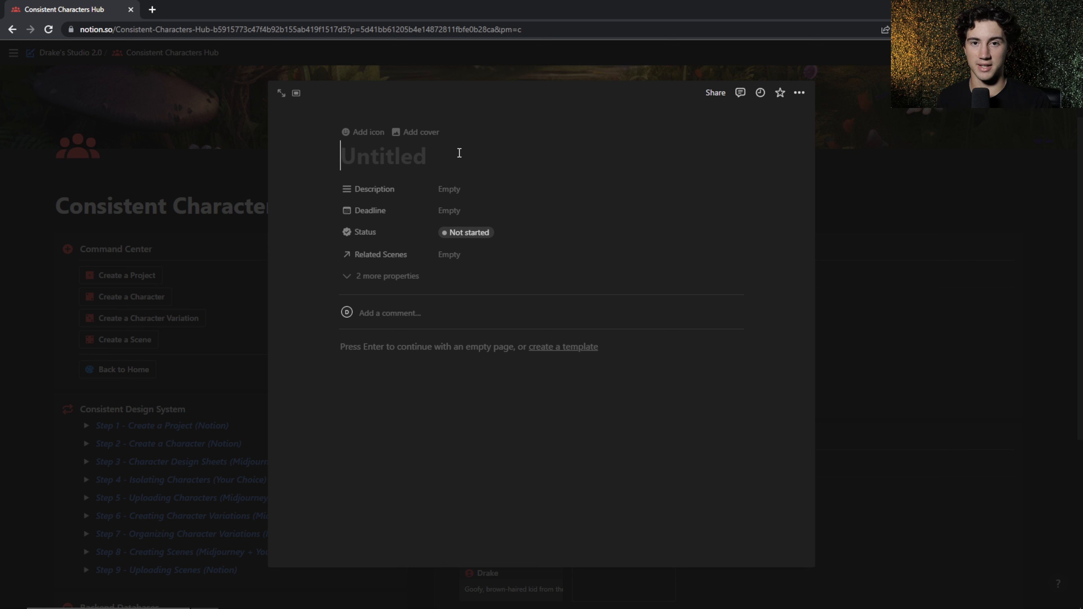
pyautogui.write('Life on the')
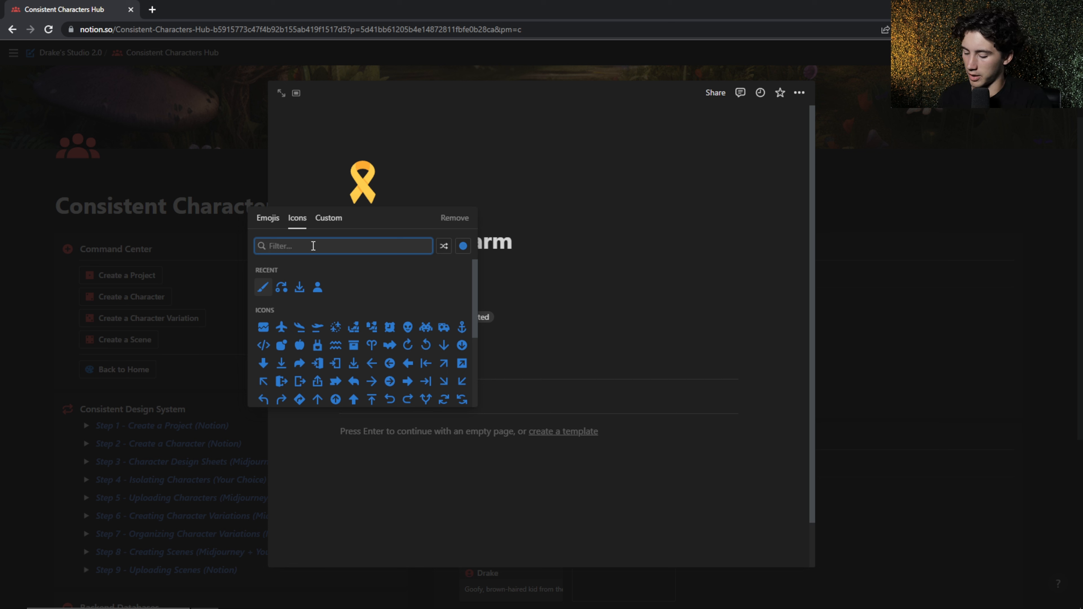
# Step: Give the Life on the Farm project a cow icon and colour the icon red
pyautogui.write('cow')
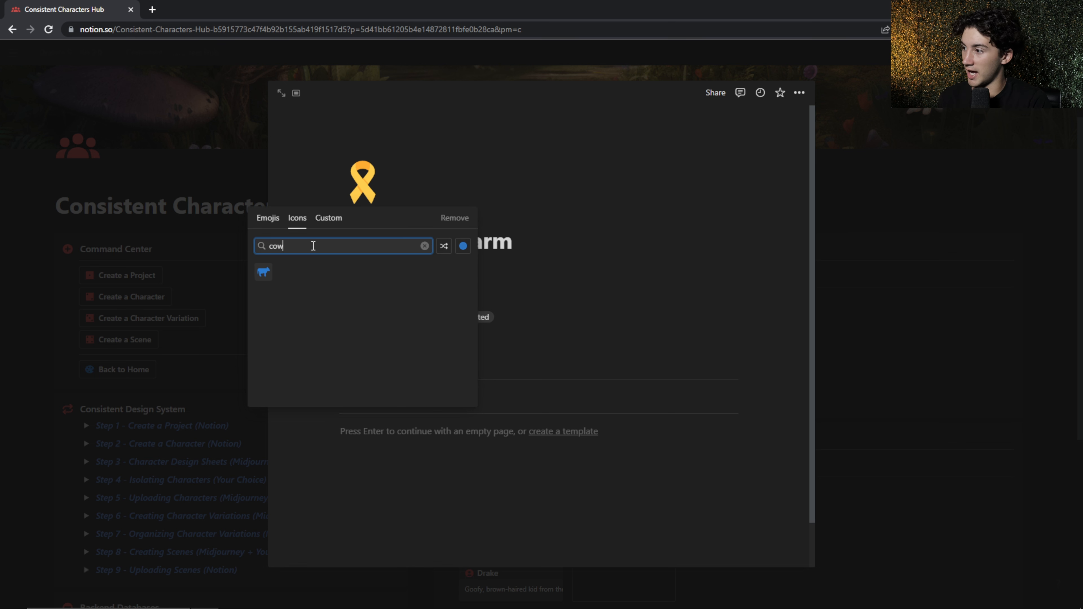
pyautogui.click(264, 272)
pyautogui.click(363, 182)
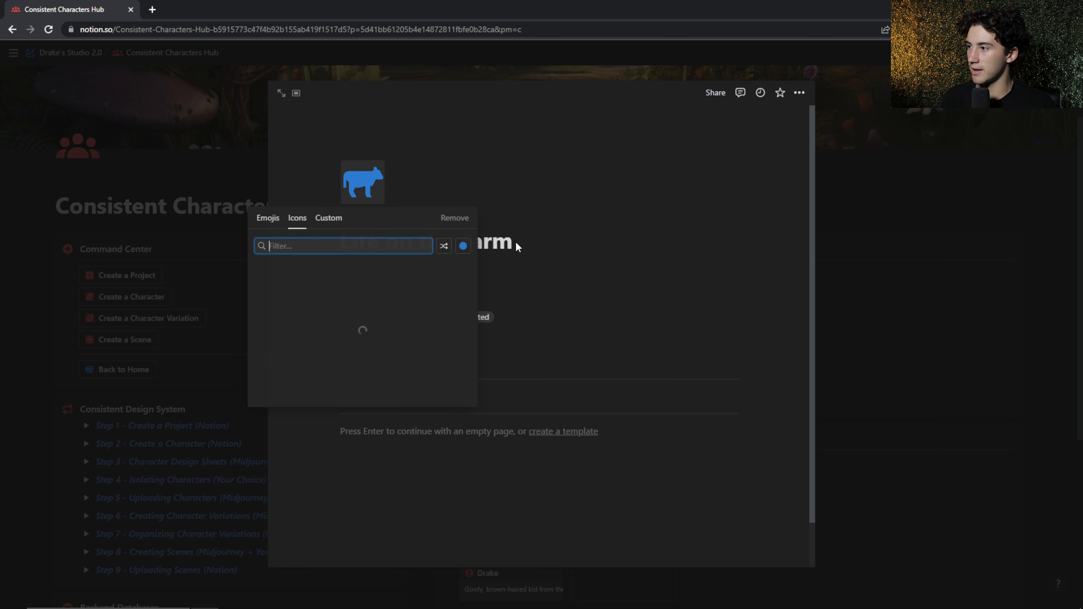
pyautogui.click(463, 246)
pyautogui.click(493, 287)
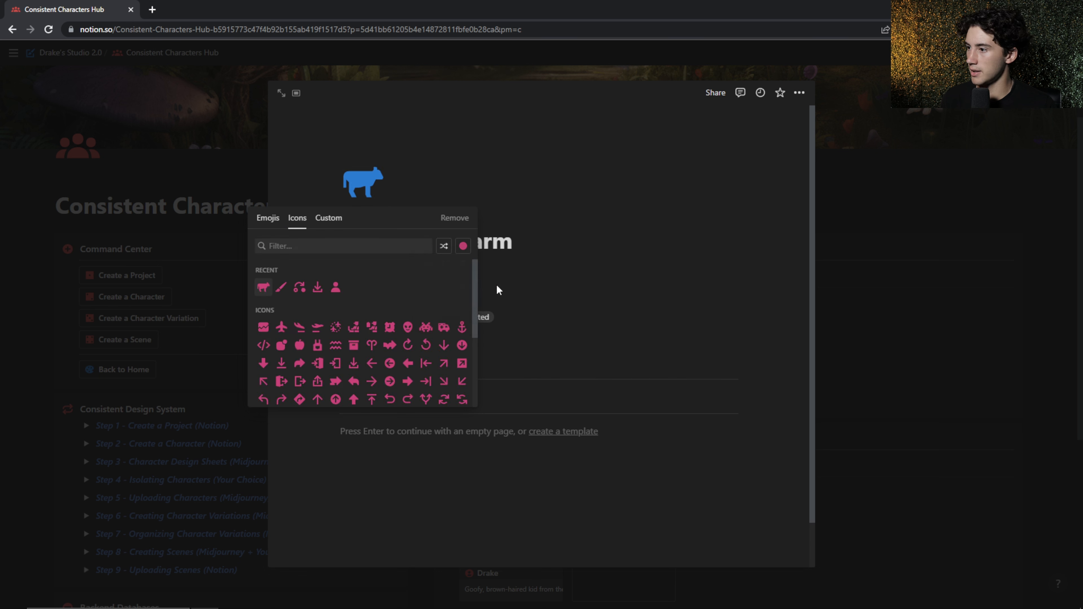
pyautogui.click(498, 290)
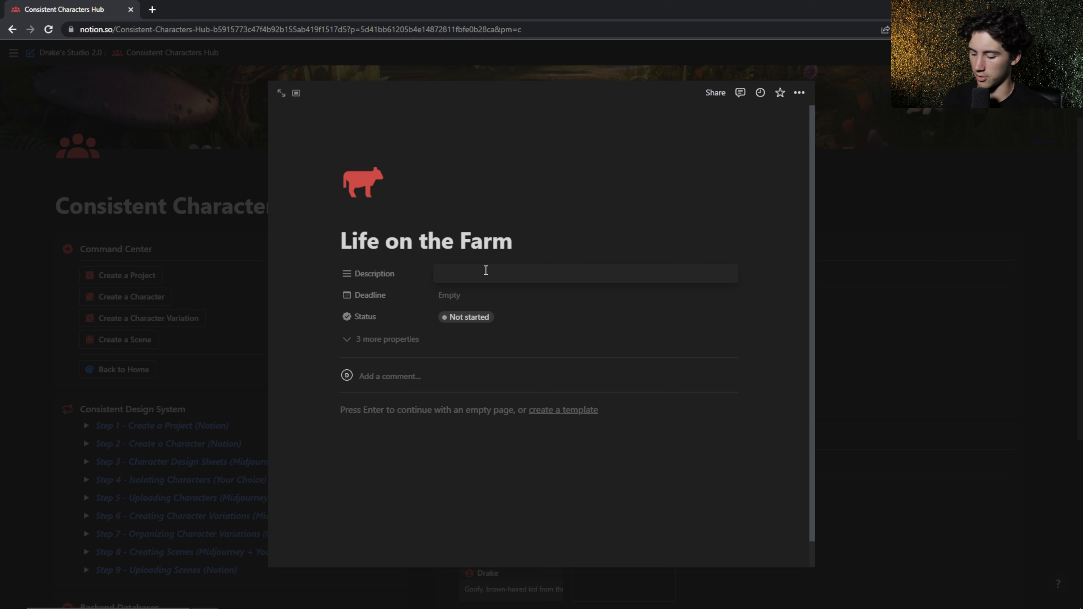
# Step: Describe the Life on the Farm project as a book about a girl who lives on a farm and set its deadline to August 1, 2023
pyautogui.click(445, 296)
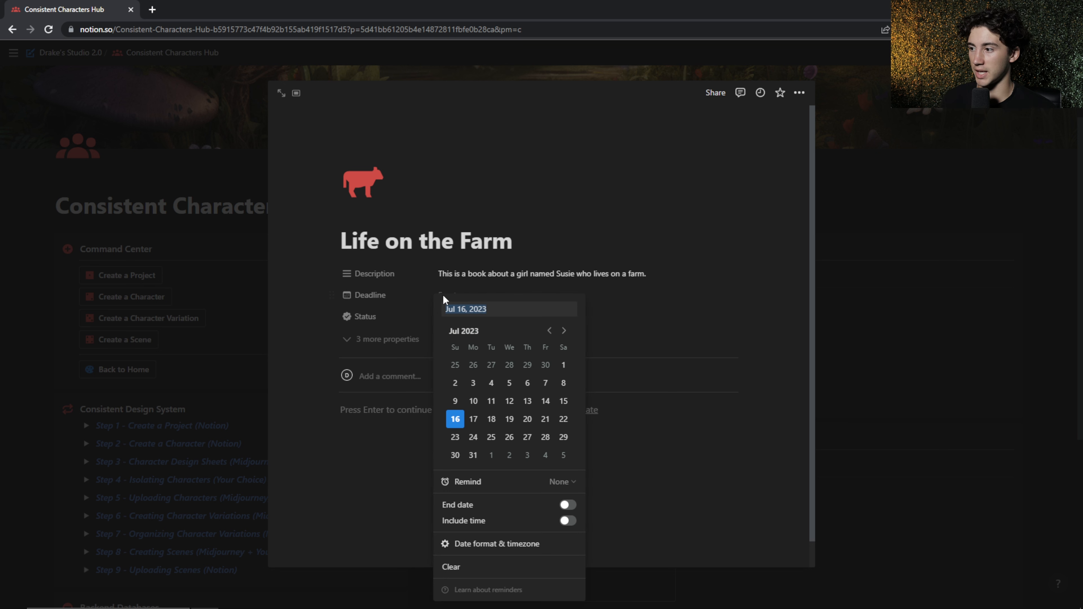
pyautogui.click(491, 457)
pyautogui.click(670, 355)
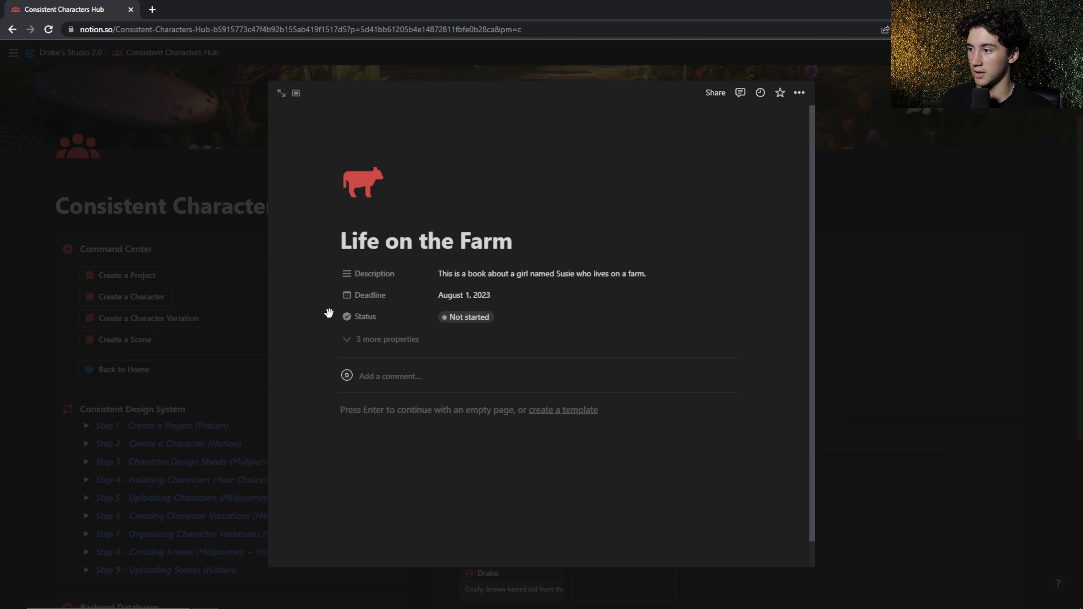
# Step: Add a cover to the Life on the Farm page and open the option for uploading a custom cover image
pyautogui.click(364, 215)
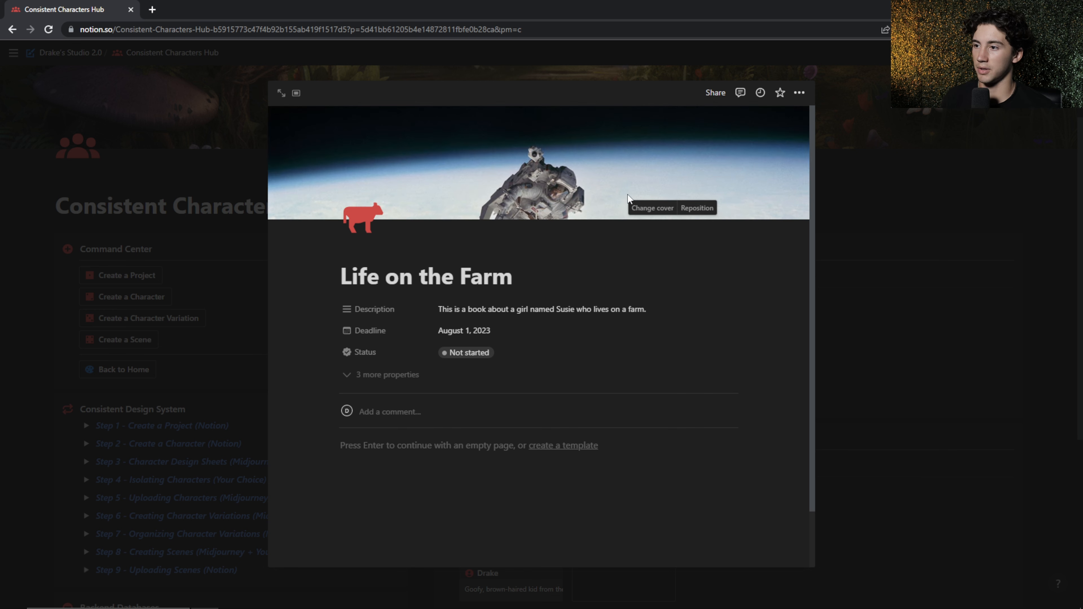
pyautogui.click(662, 208)
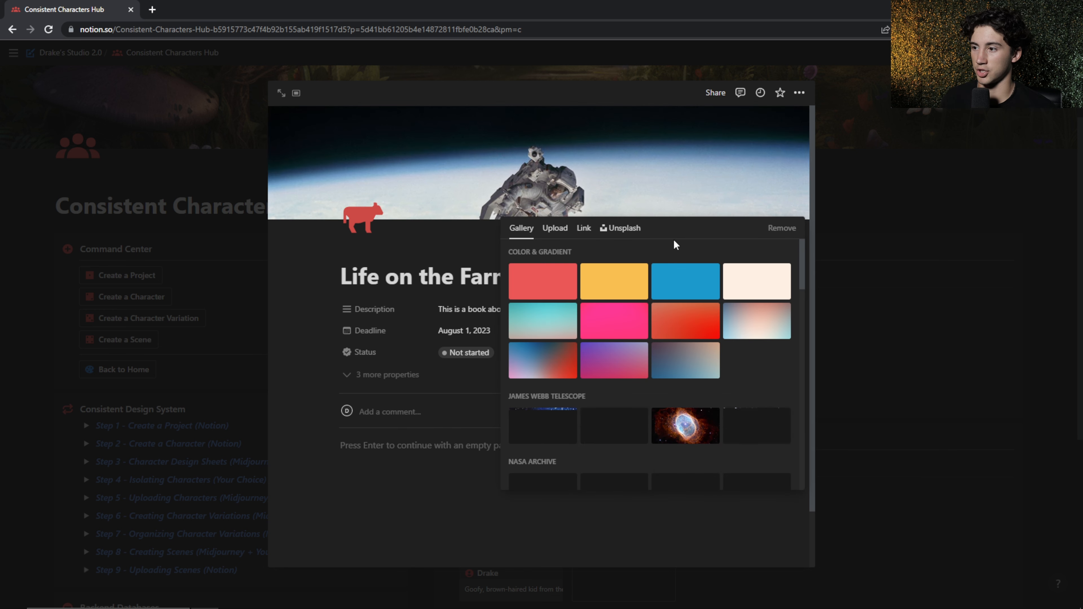
pyautogui.click(556, 229)
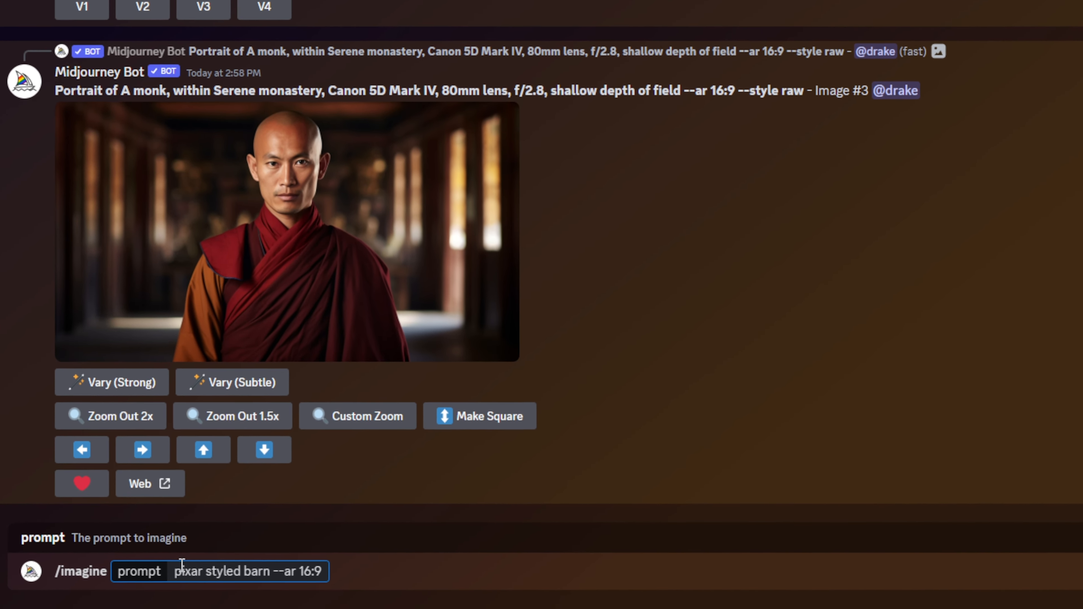
# Step: Generate "pixar styled barn --ar 16:9" with Midjourney in Discord, then use the barn image as the project's cover and reposition it
pyautogui.press('Return')
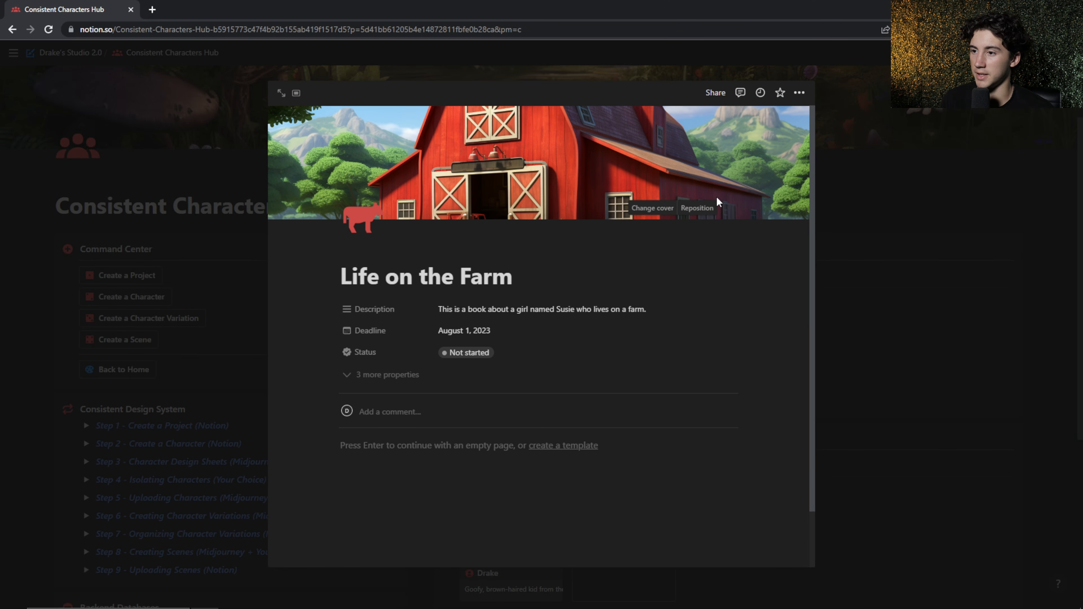
pyautogui.click(702, 208)
pyautogui.moveTo(602, 155); pyautogui.dragTo(608, 82)
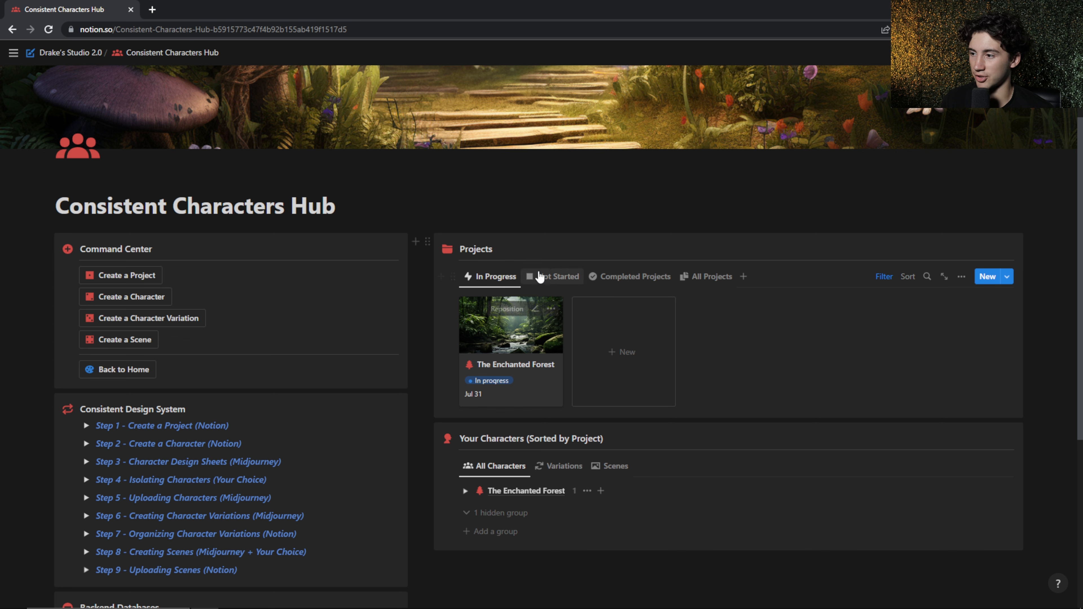
# Step: Set the Life on the Farm project's status to In progress from the Not Started view and show the In Progress projects
pyautogui.click(553, 277)
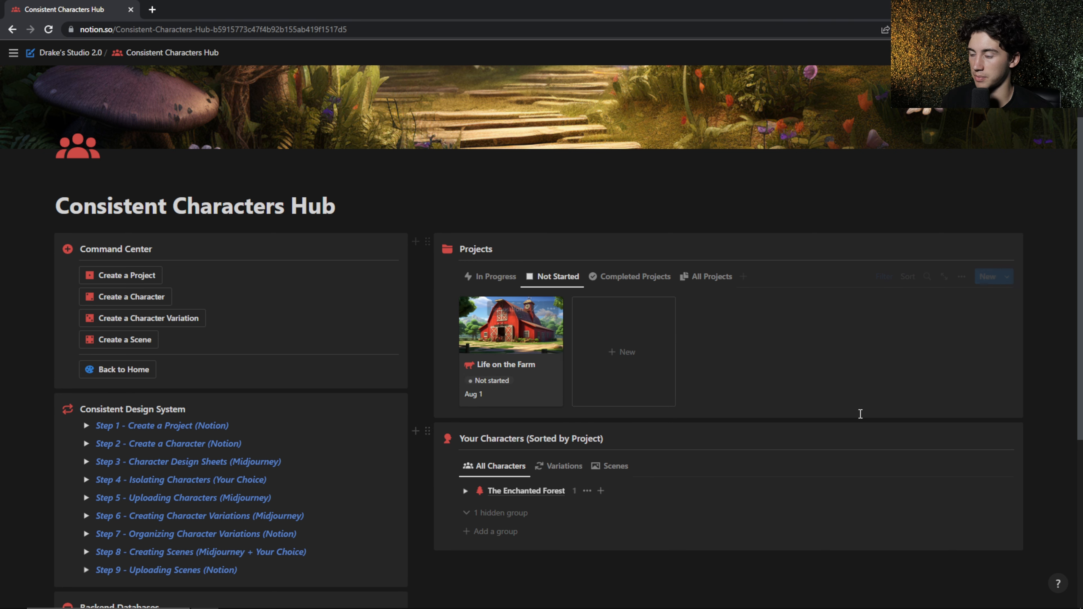
pyautogui.click(539, 381)
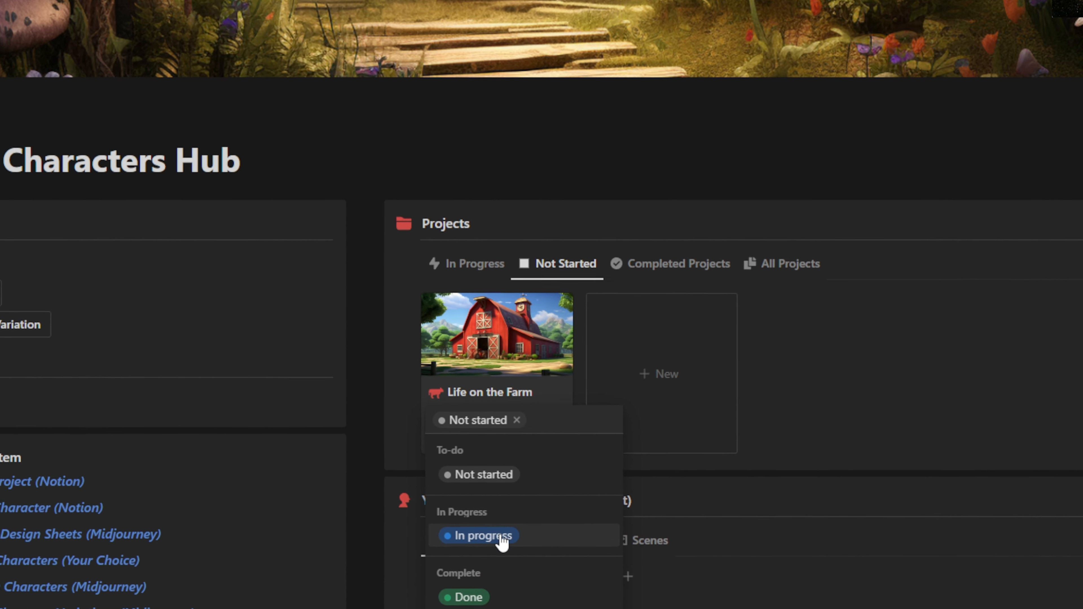
pyautogui.click(507, 515)
pyautogui.click(490, 269)
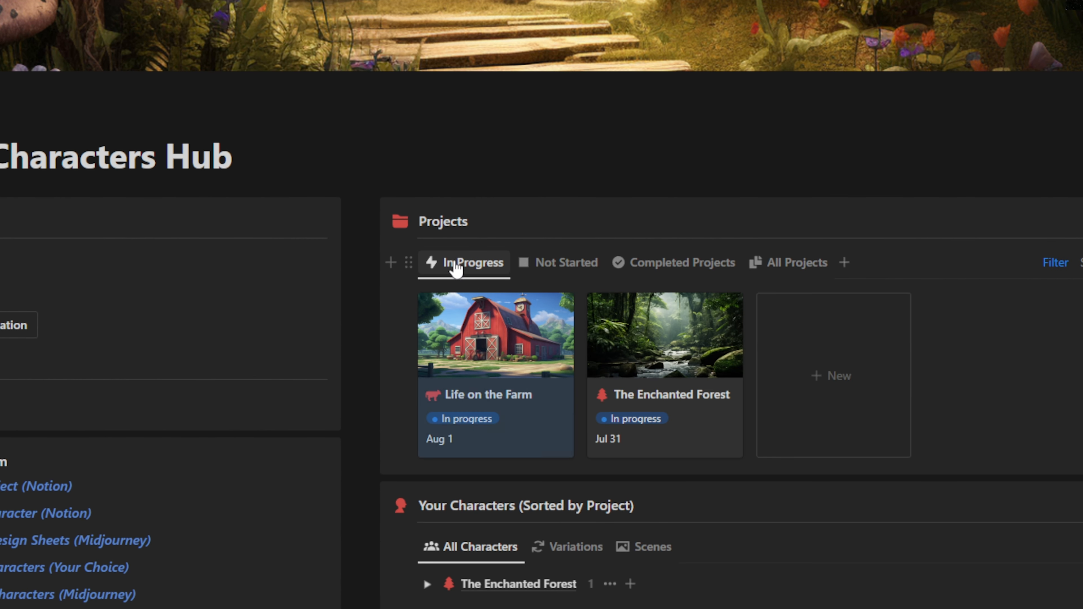
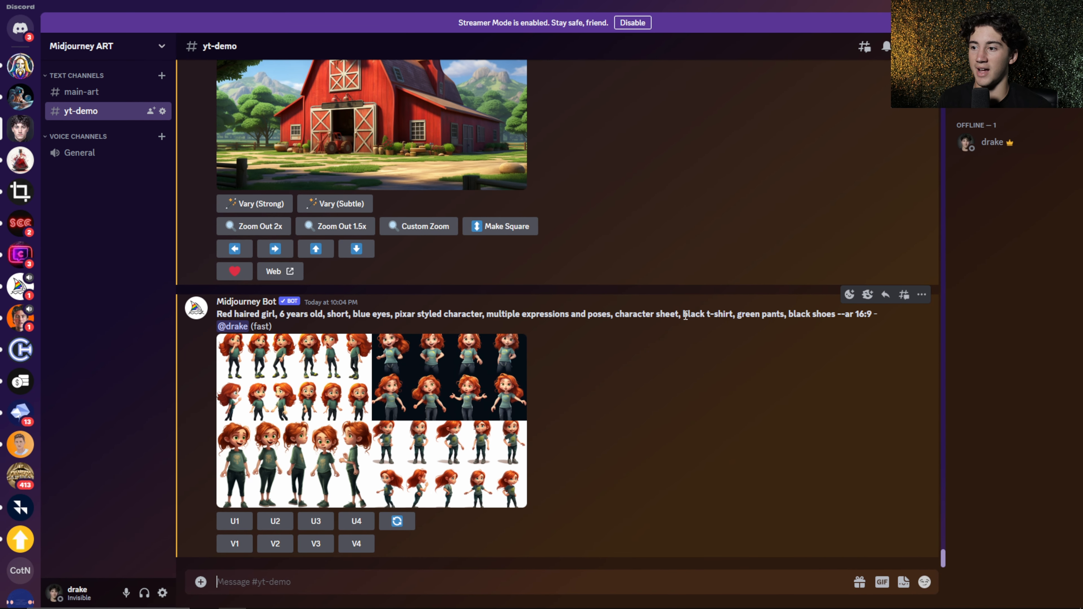
# Step: In Discord, review the clothing terms in the red-haired girl prompt and examine its Midjourney character sheet grid enlarged
pyautogui.moveTo(683, 314); pyautogui.dragTo(777, 309)
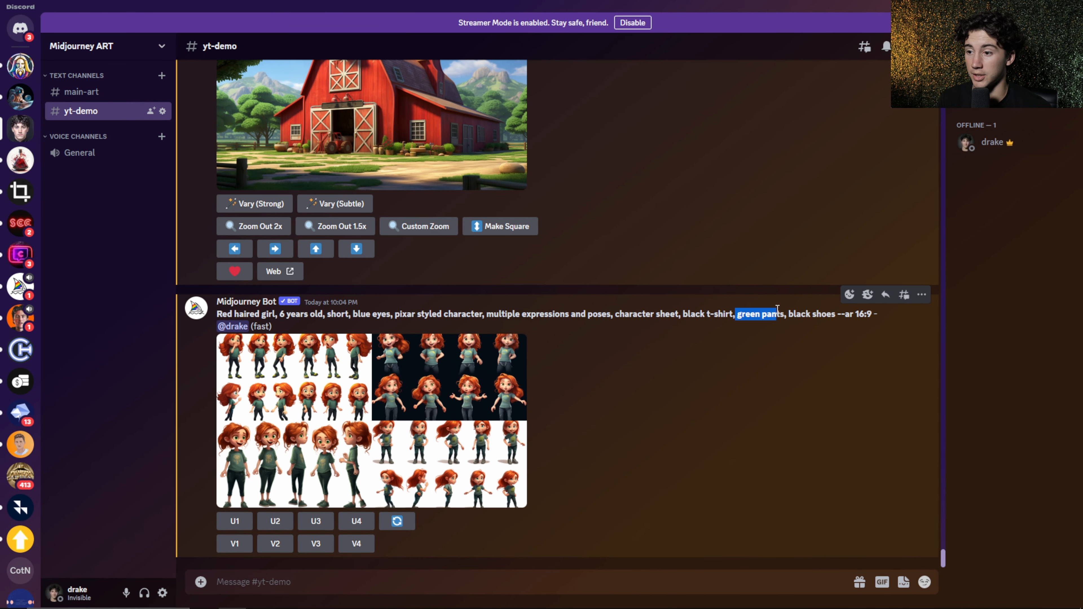
pyautogui.click(305, 422)
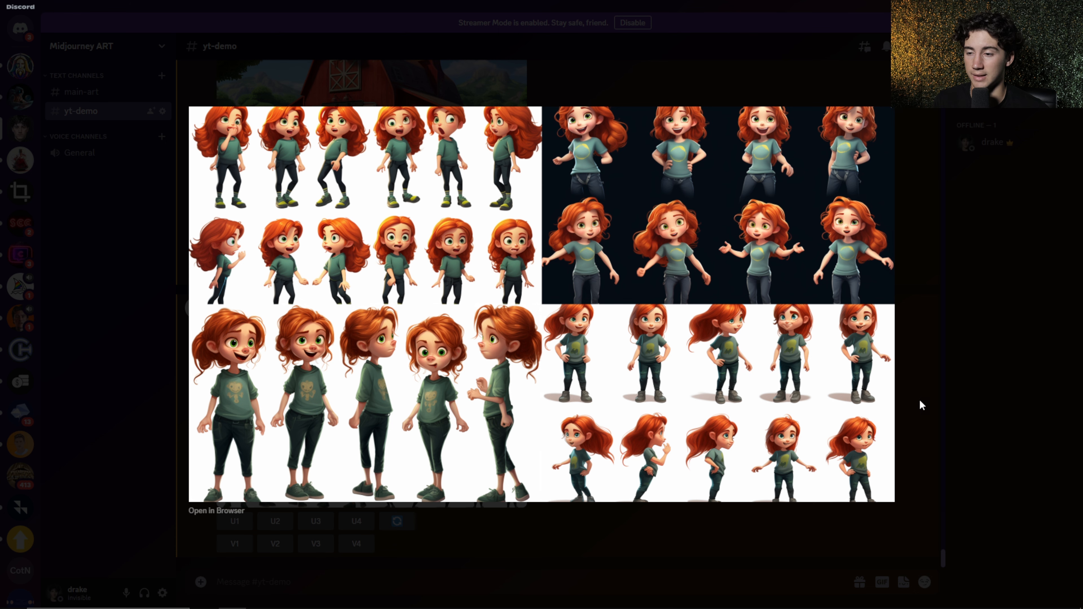
pyautogui.click(947, 373)
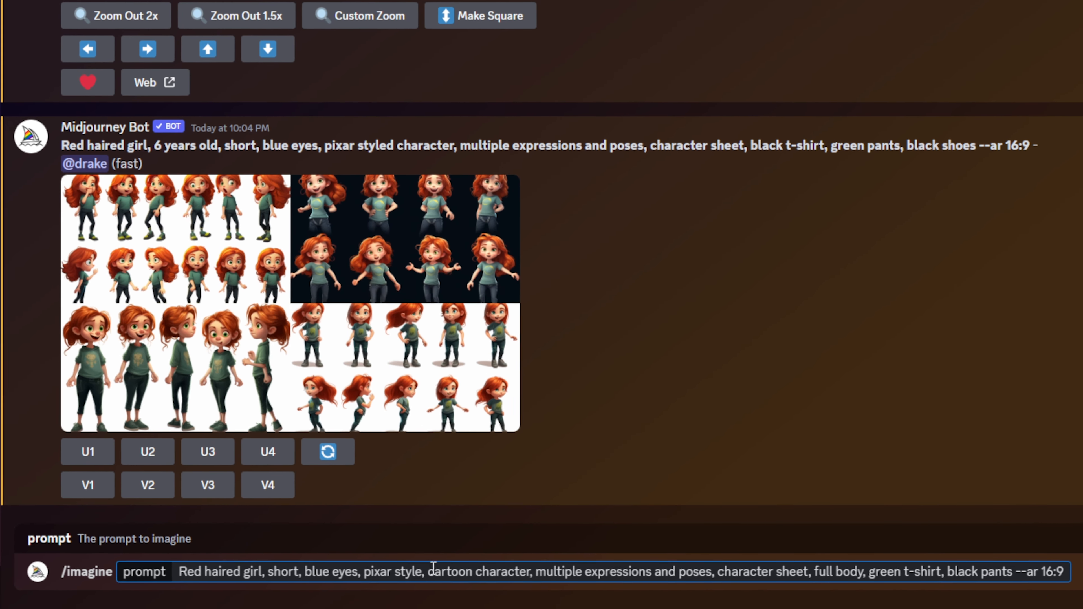
# Step: Run /imagine with "Red haired girl, short, blue eyes, pixar style, cartoon character, multiple expressions and poses, character sheet, full body, green t-shirt, black pants --ar 16:9"
pyautogui.moveTo(427, 571); pyautogui.dragTo(526, 571)
pyautogui.click(545, 572)
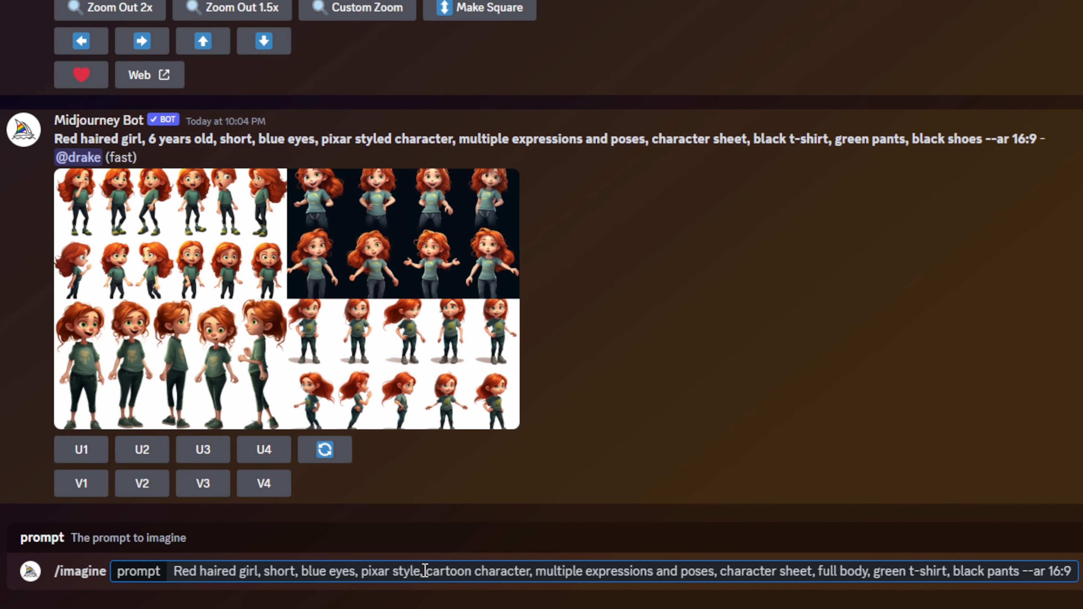
pyautogui.moveTo(423, 571); pyautogui.dragTo(362, 571)
pyautogui.click(500, 572)
pyautogui.moveTo(872, 571); pyautogui.dragTo(807, 571)
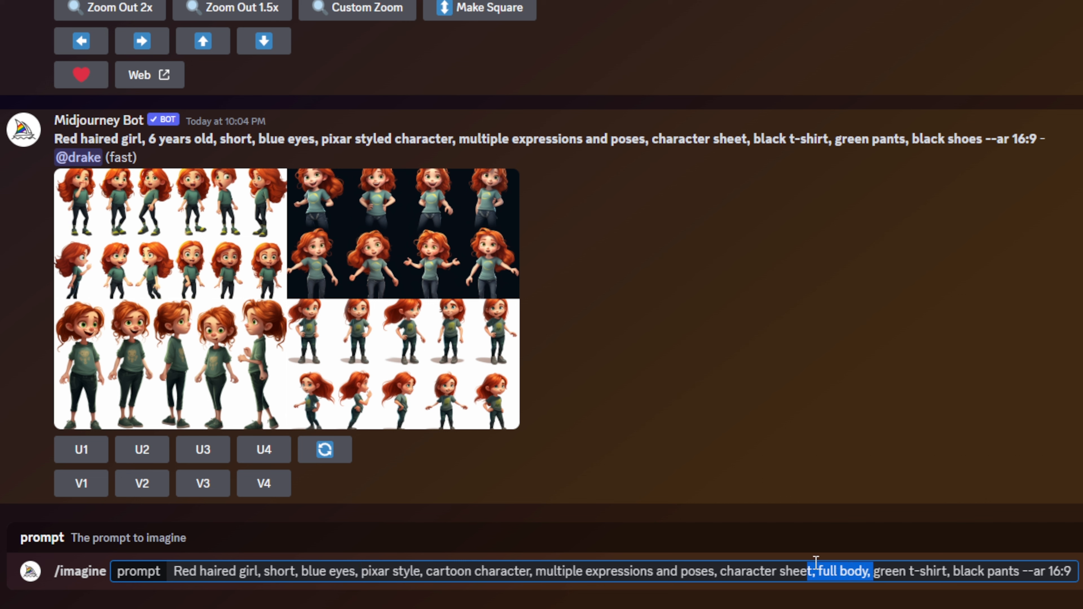
pyautogui.click(871, 571)
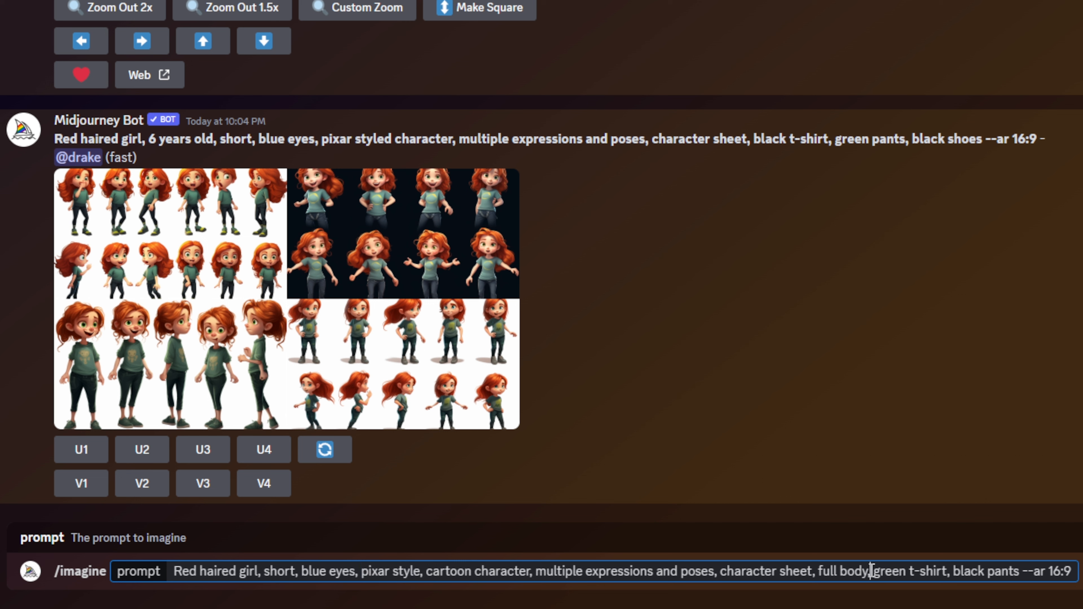
pyautogui.moveTo(878, 571); pyautogui.dragTo(1015, 570)
pyautogui.click(1036, 570)
pyautogui.press('Return')
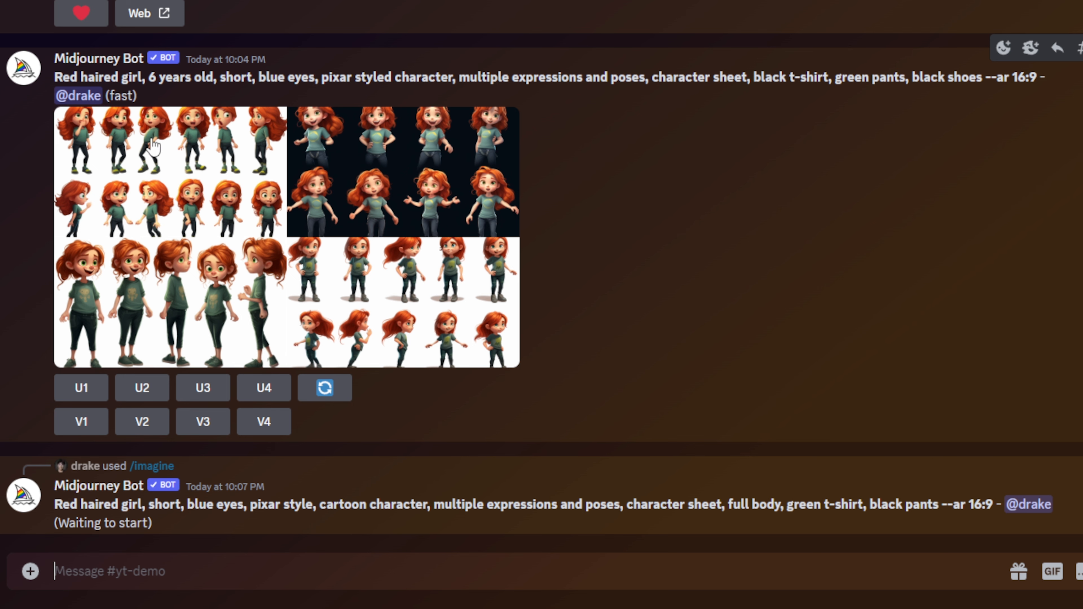
# Step: Upscale the first image of the earlier black t-shirt, green pants character sheet grid and inspect it enlarged
pyautogui.click(80, 395)
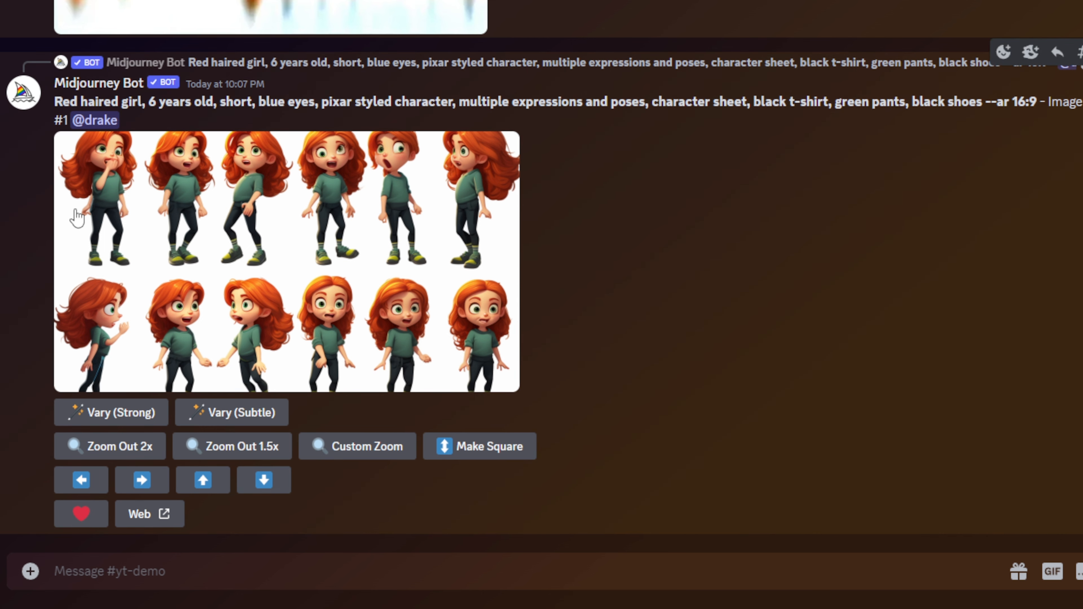
pyautogui.click(98, 183)
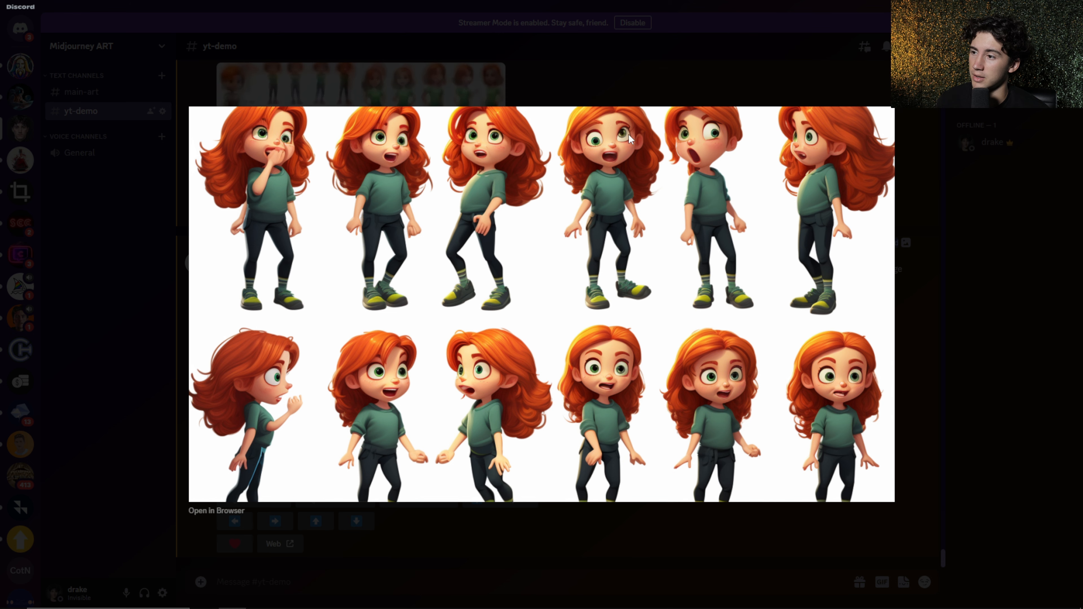
pyautogui.click(964, 236)
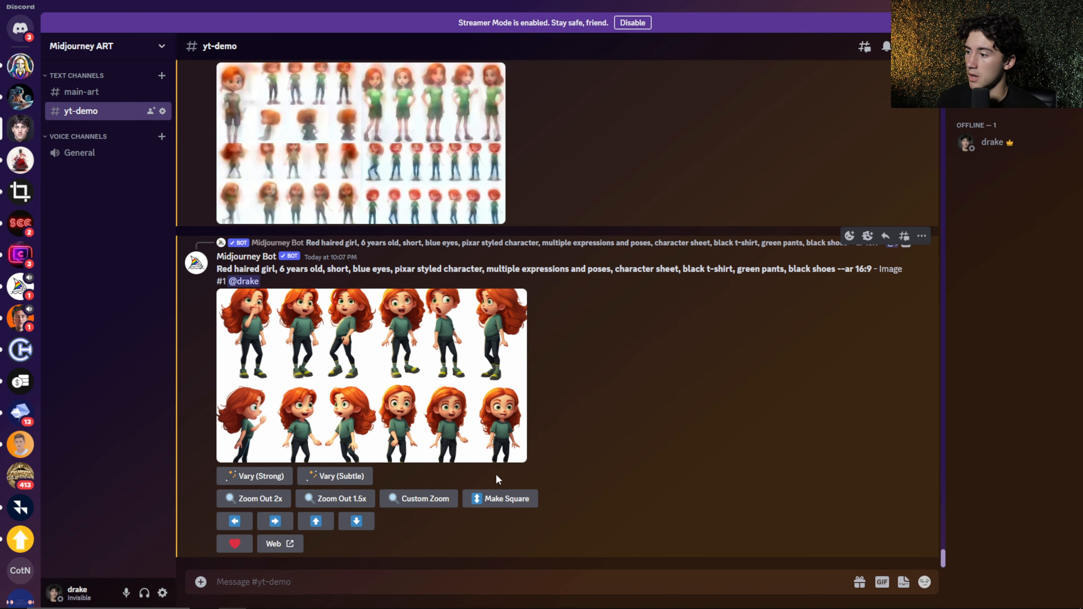
# Step: Create strong variations of the upscaled character sheet and review the new grid enlarged
pyautogui.click(256, 475)
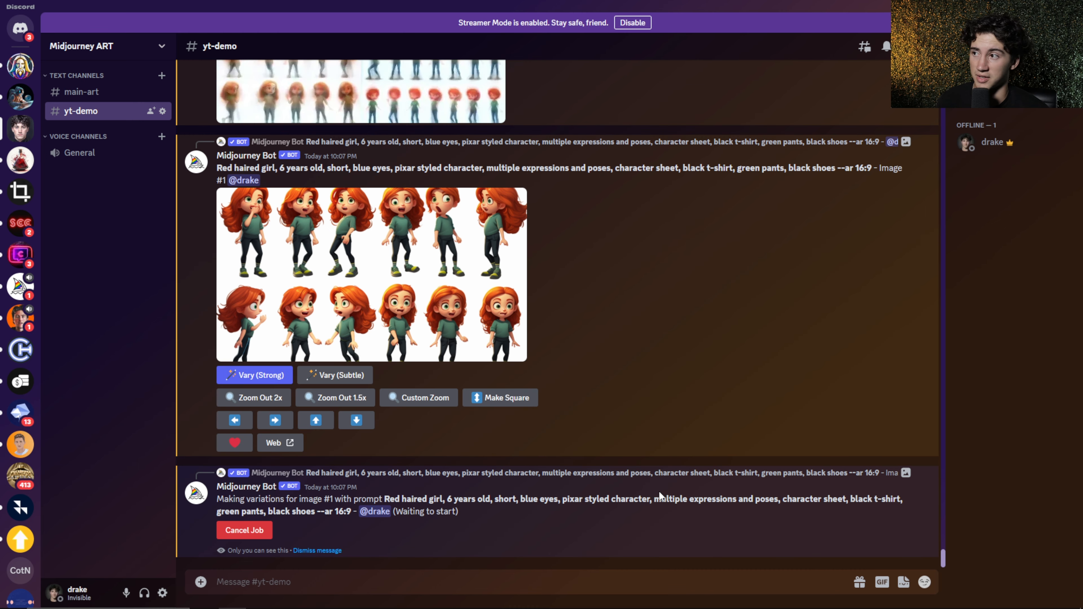
pyautogui.scroll(4, 659, 492)
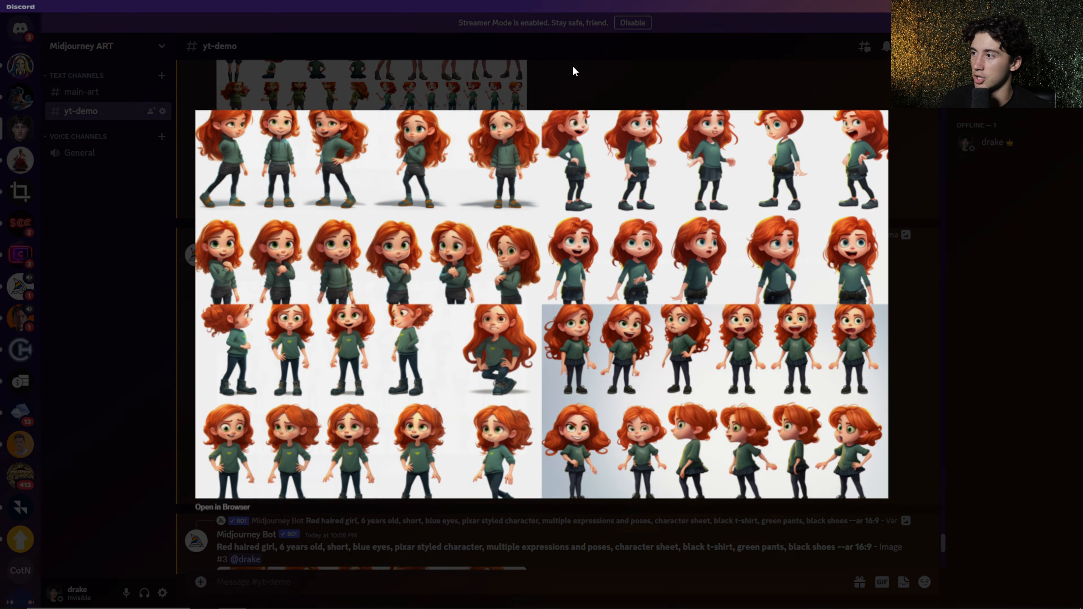
pyautogui.click(575, 68)
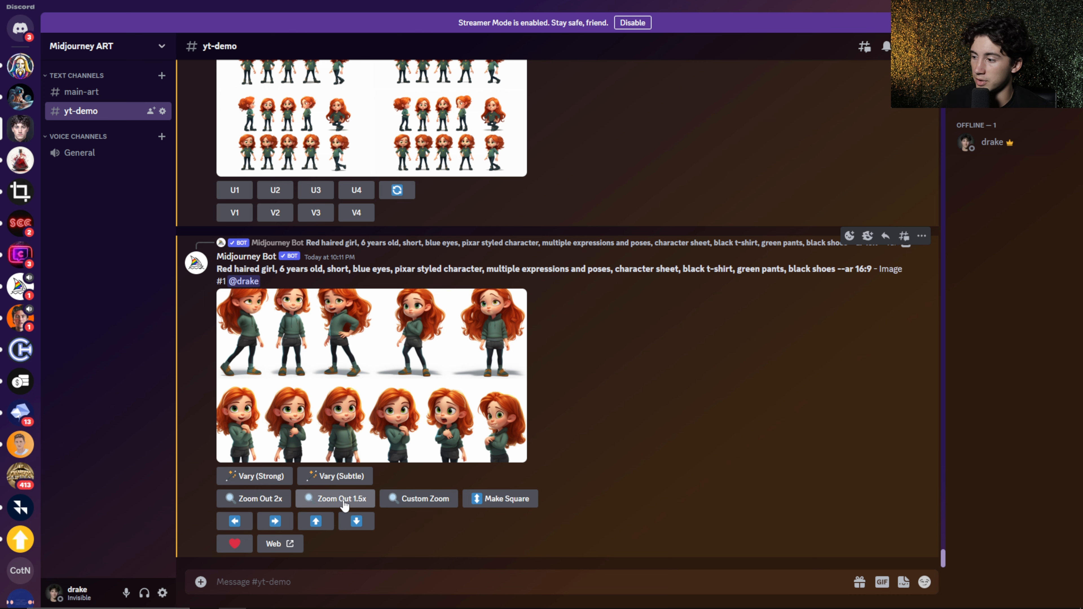
# Step: Zoom out the upscaled character sheet variation by 1.5x, review the grid enlarged and upscale its second image
pyautogui.click(360, 504)
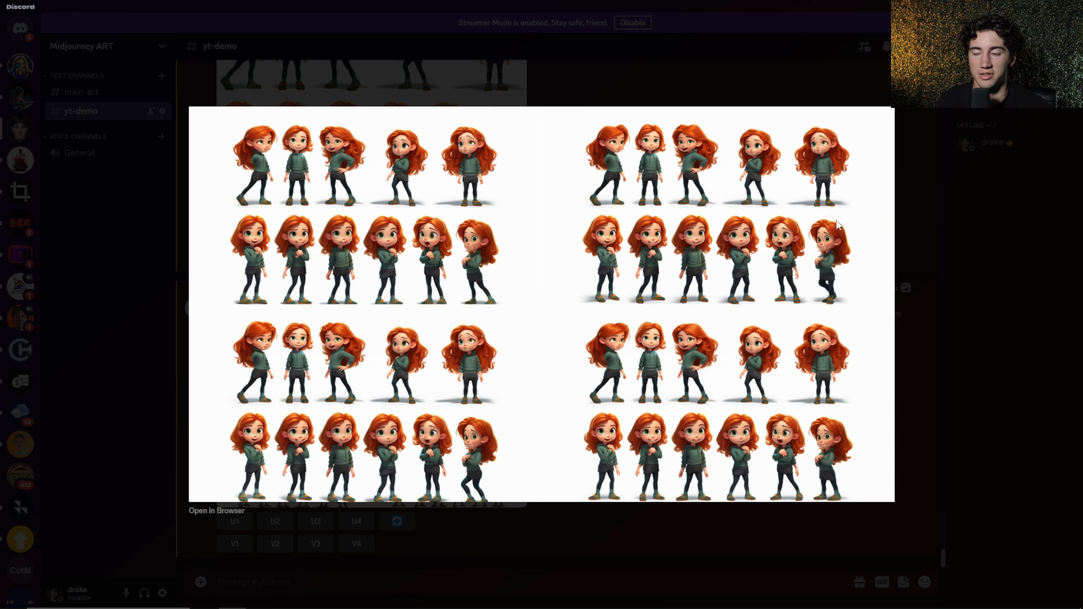
pyautogui.press('Escape')
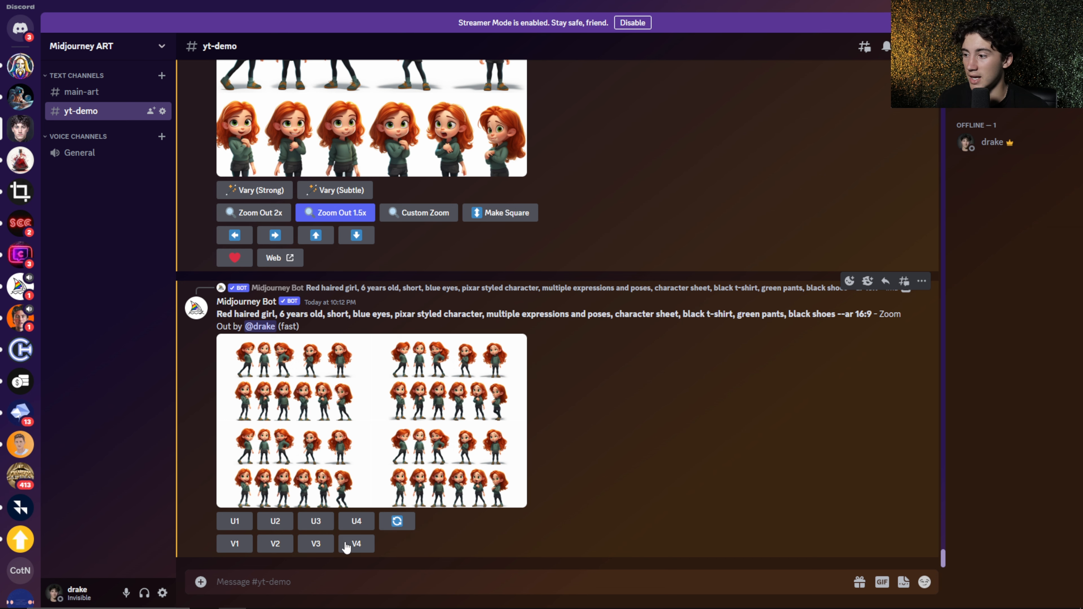
pyautogui.click(275, 521)
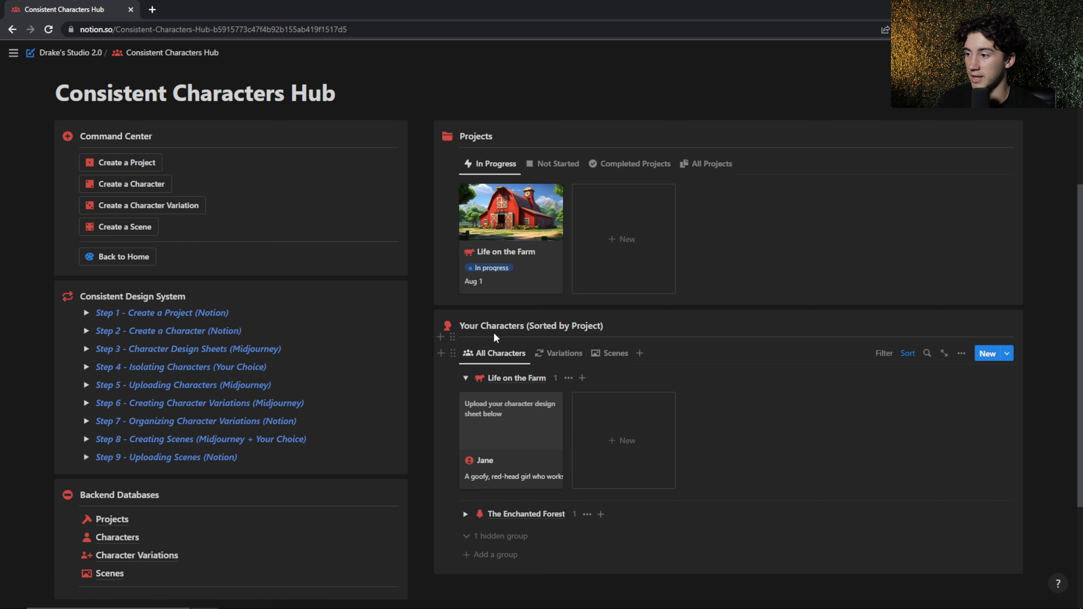
# Step: In the Notion hub, upload the red-haired girl PNG as the design sheet on the Life on the Farm character's page and close the page
pyautogui.click(508, 477)
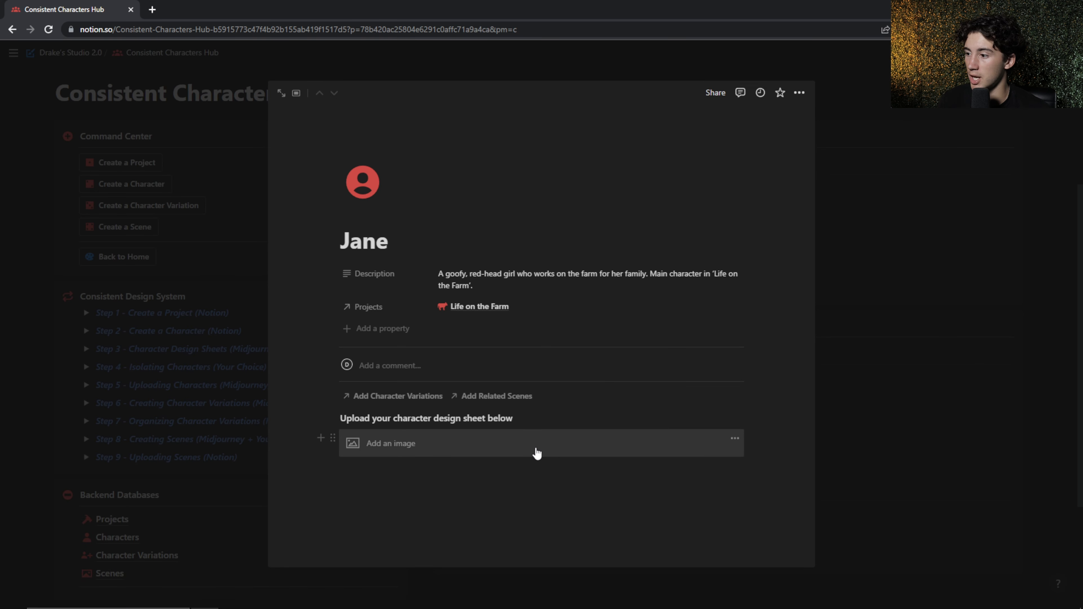
pyautogui.click(416, 448)
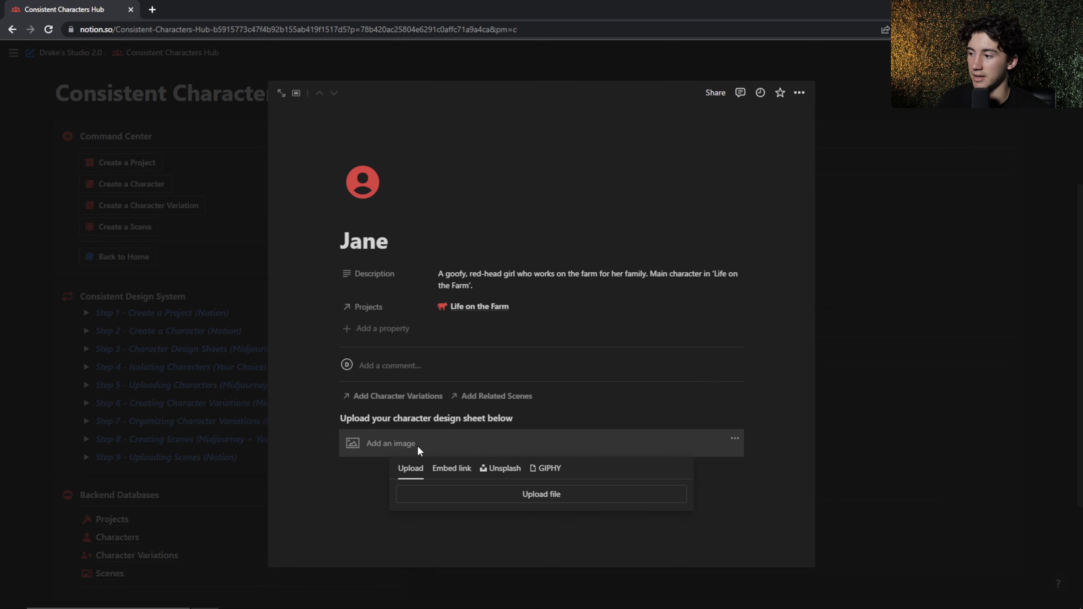
pyautogui.click(531, 493)
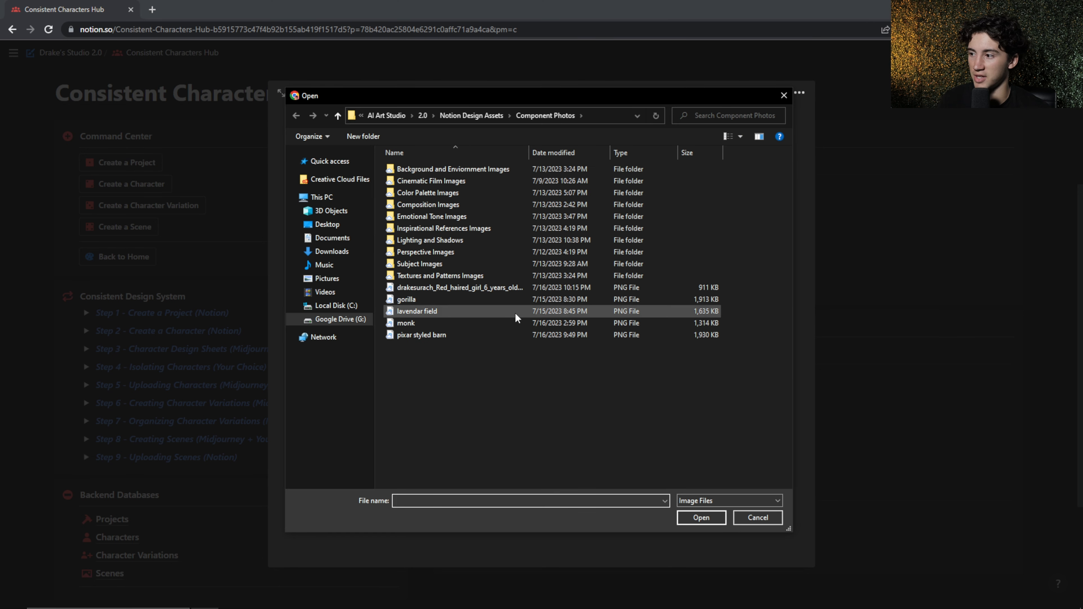
pyautogui.click(489, 288)
pyautogui.click(699, 516)
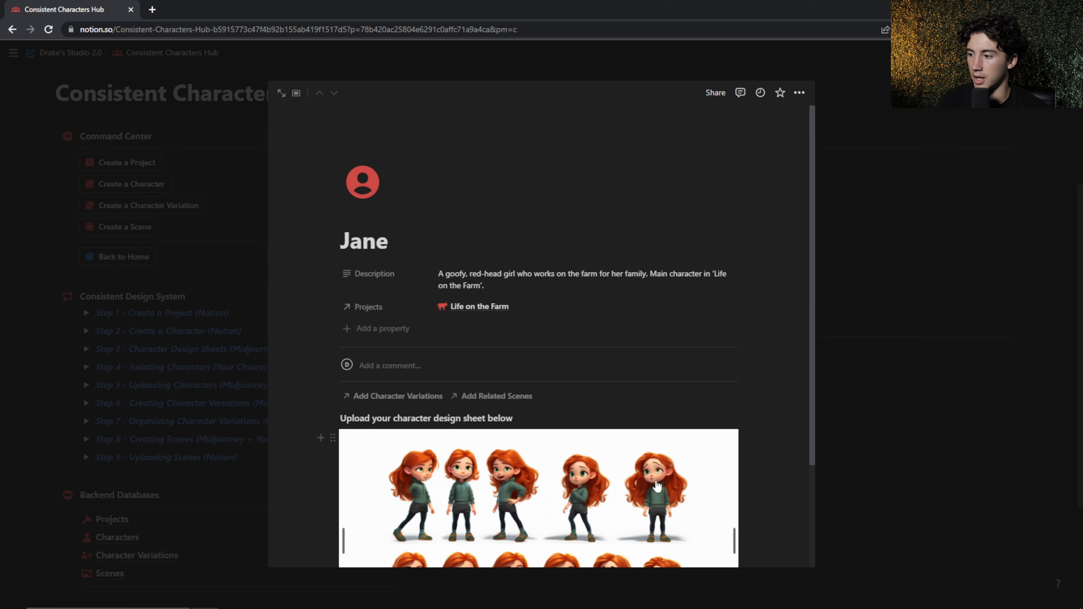
pyautogui.scroll(-3, 695, 519)
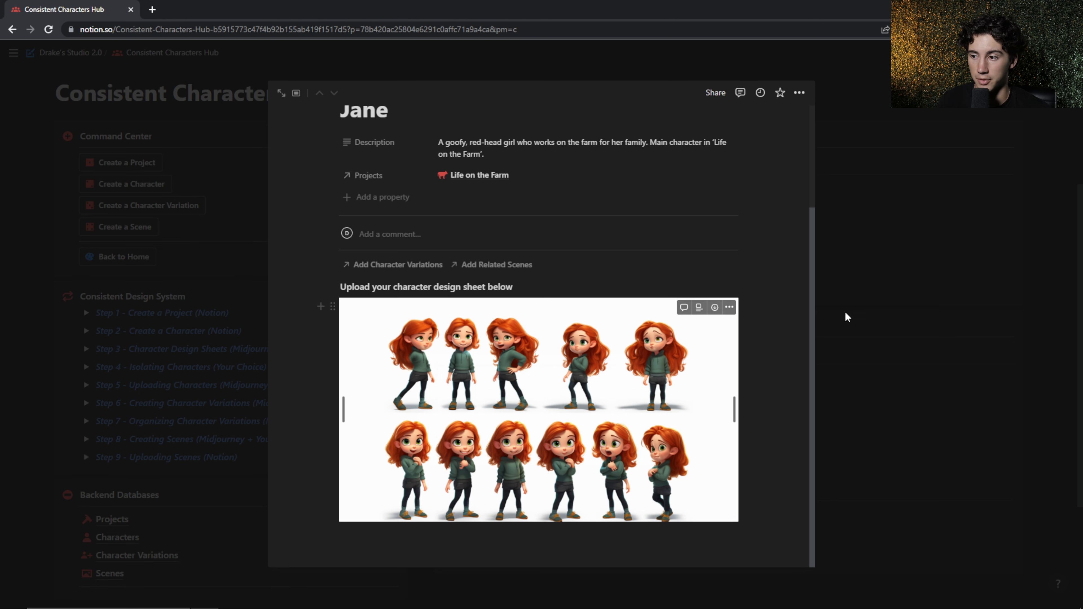
pyautogui.click(885, 293)
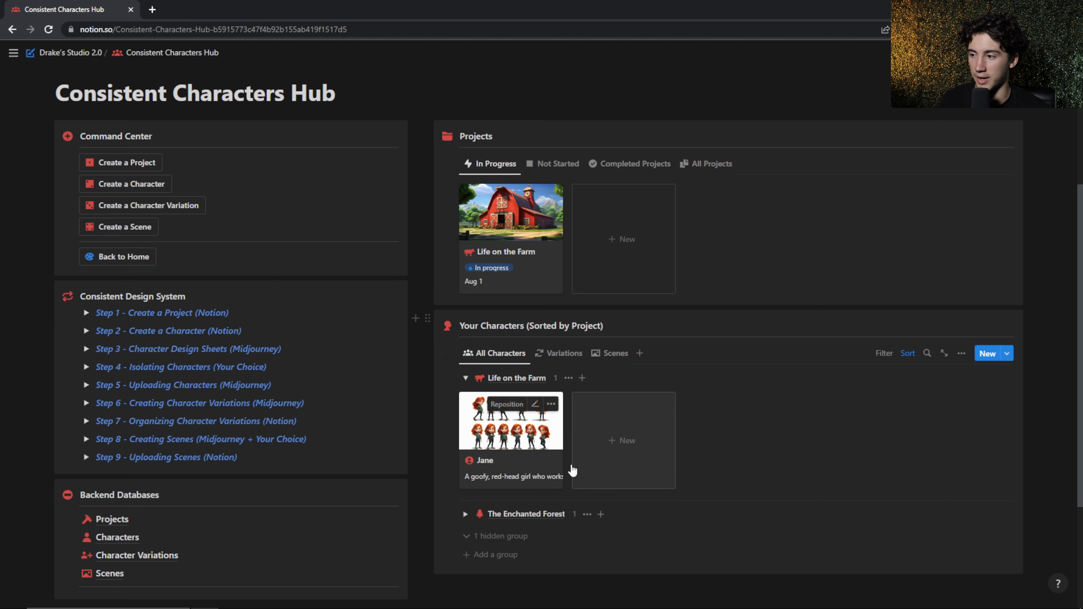
# Step: Read the Step 4 - Isolating Characters instructions and open the linked iloveimg image cropping tool
pyautogui.click(465, 513)
pyautogui.scroll(-3, 490, 498)
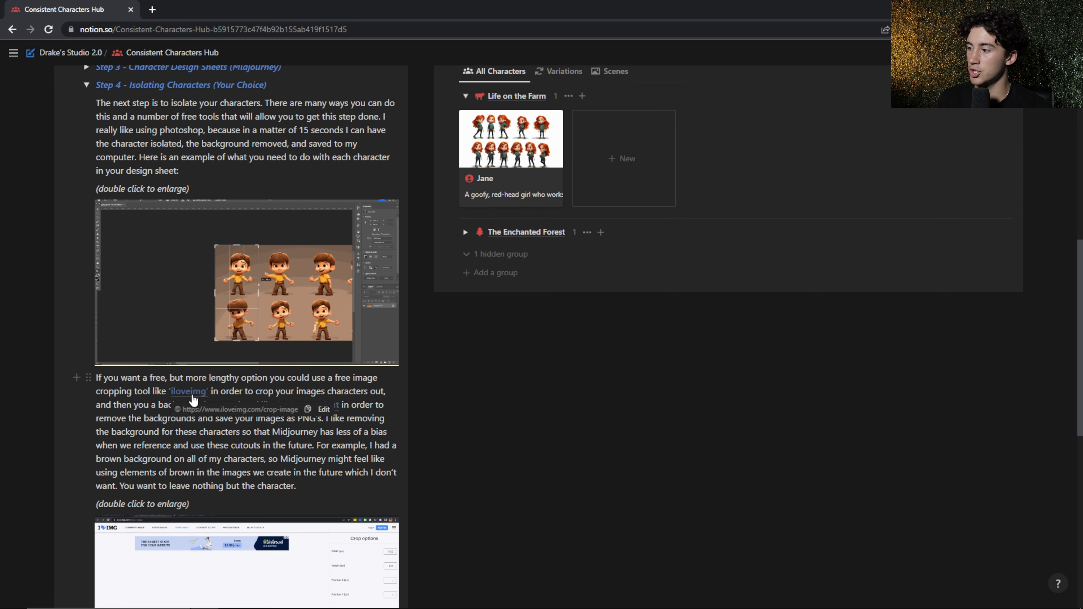
pyautogui.click(193, 400)
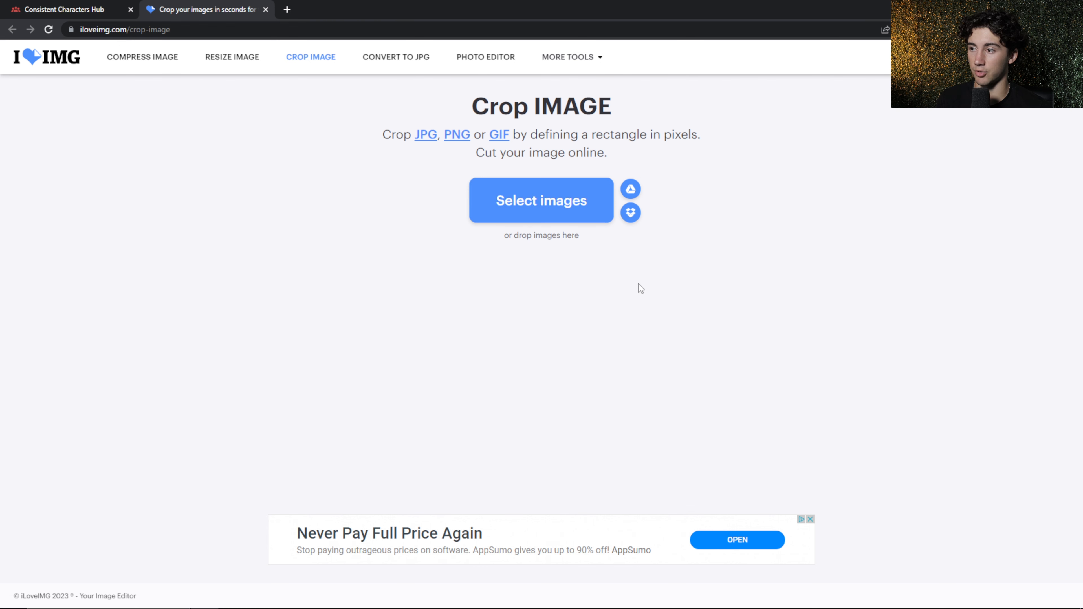
# Step: Load the red-haired girl design sheet PNG from the Component Photos folder into the iloveimg cropping tool
pyautogui.click(546, 212)
pyautogui.click(476, 288)
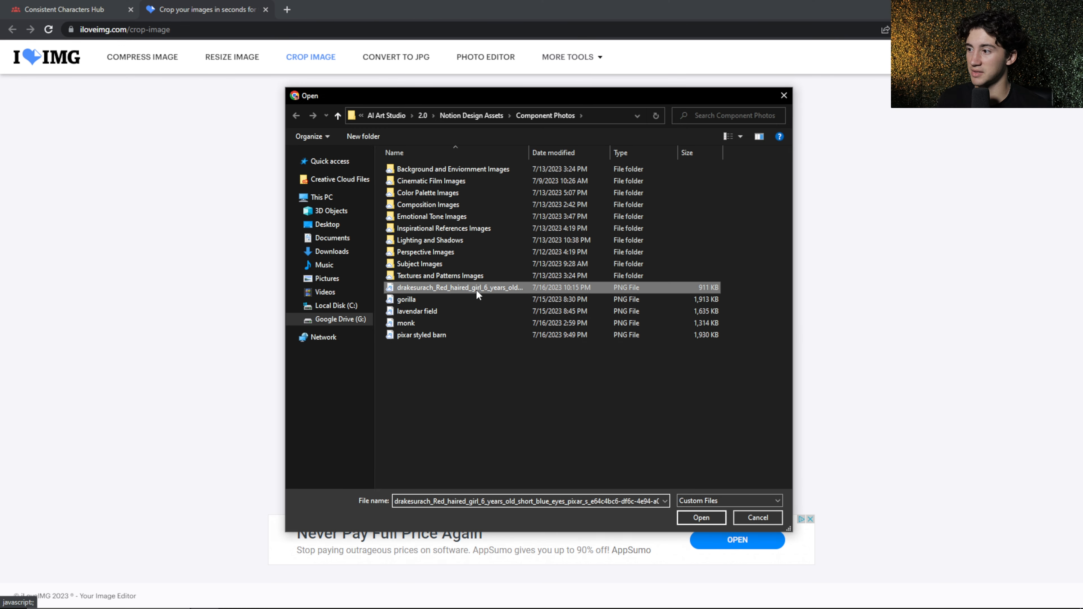
pyautogui.rightClick(761, 484)
pyautogui.press('Escape')
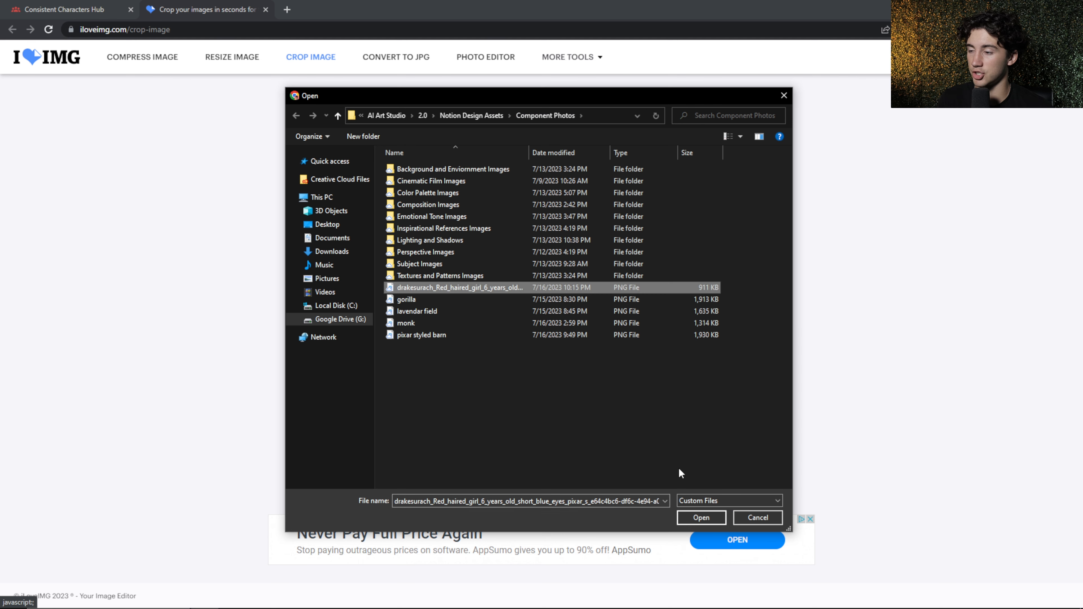
pyautogui.click(701, 517)
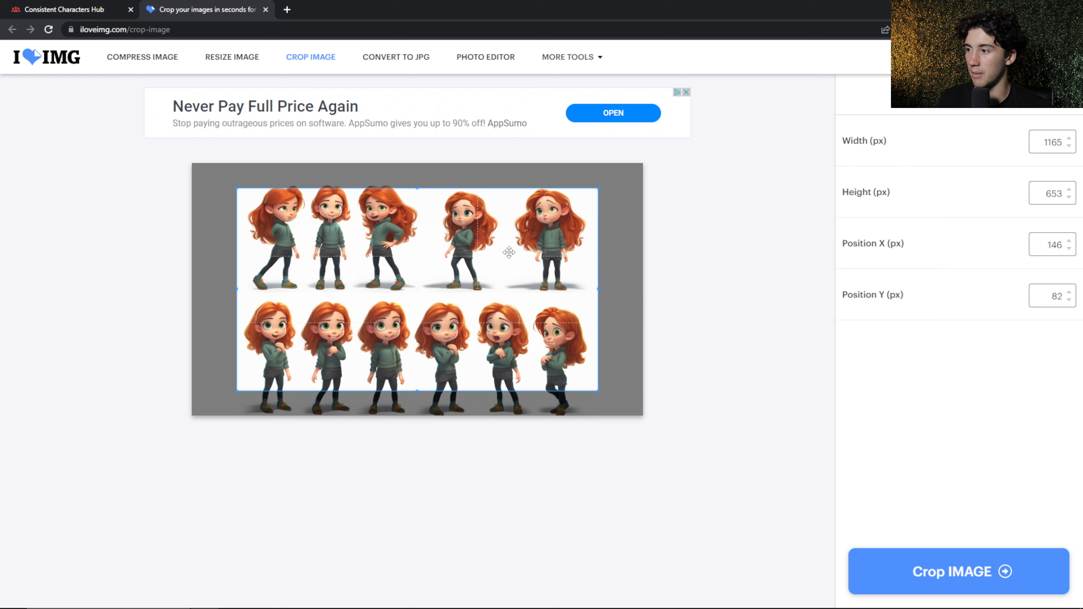
# Step: Crop the design sheet to the fifth girl in the upper row at about 297 by 380 px and download the result
pyautogui.moveTo(460, 244); pyautogui.dragTo(616, 217)
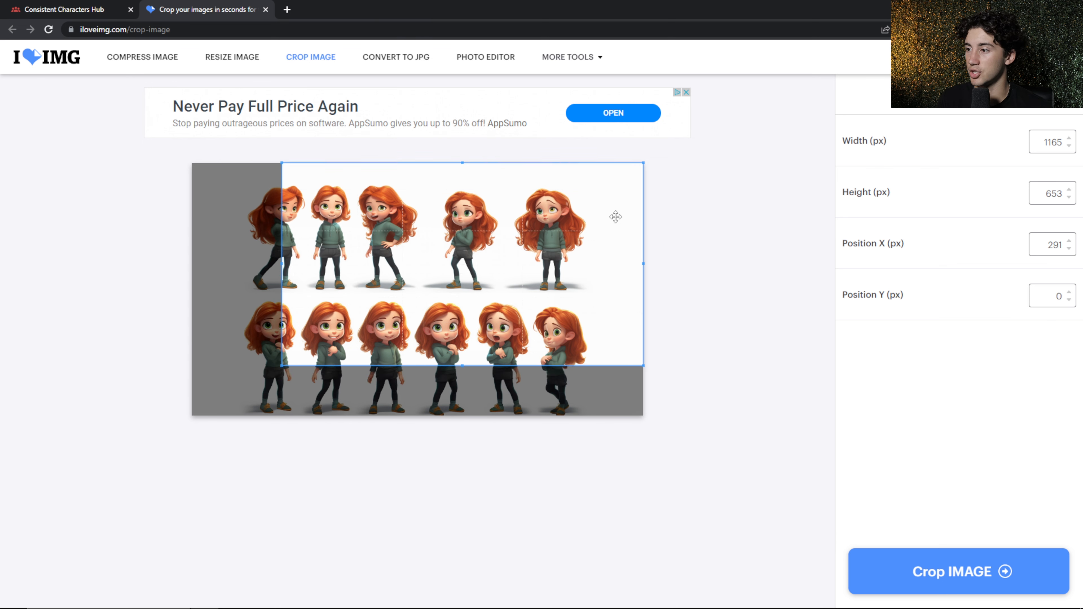
pyautogui.moveTo(283, 261); pyautogui.dragTo(505, 266)
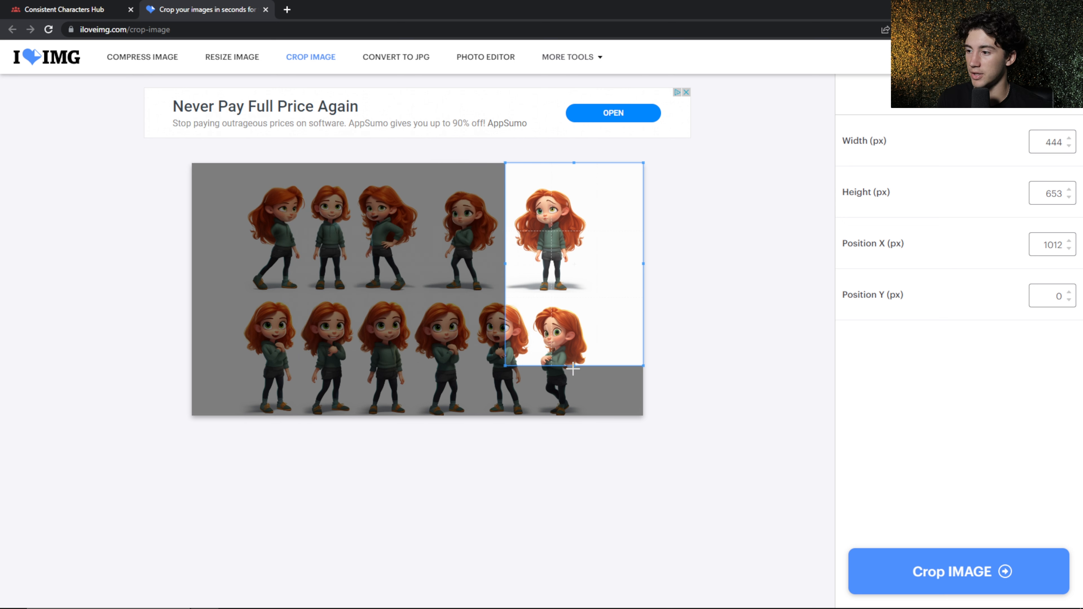
pyautogui.moveTo(574, 366); pyautogui.dragTo(574, 302)
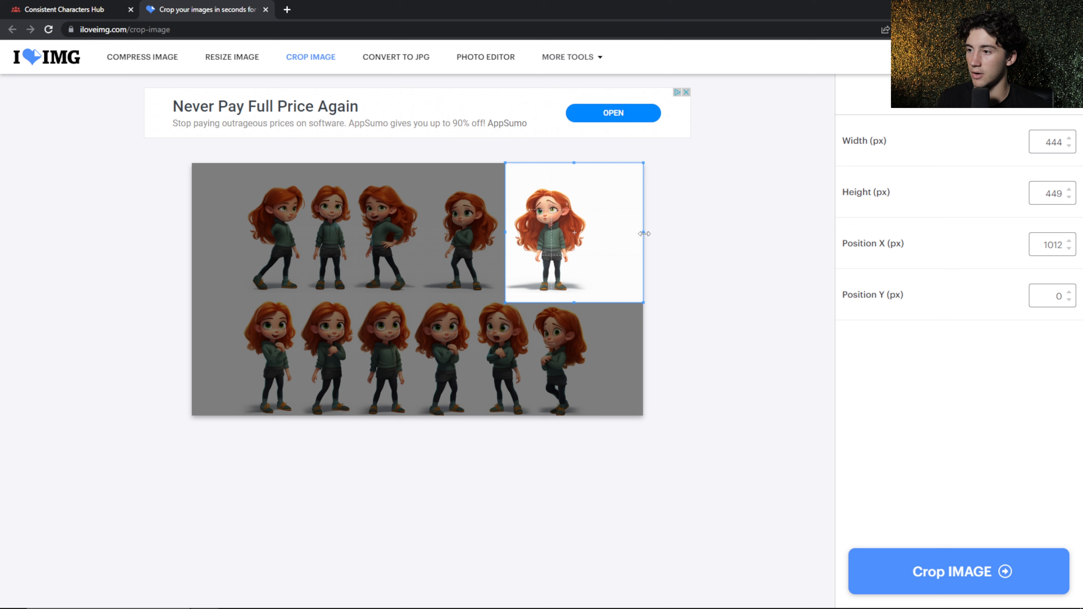
pyautogui.moveTo(610, 232); pyautogui.dragTo(598, 230)
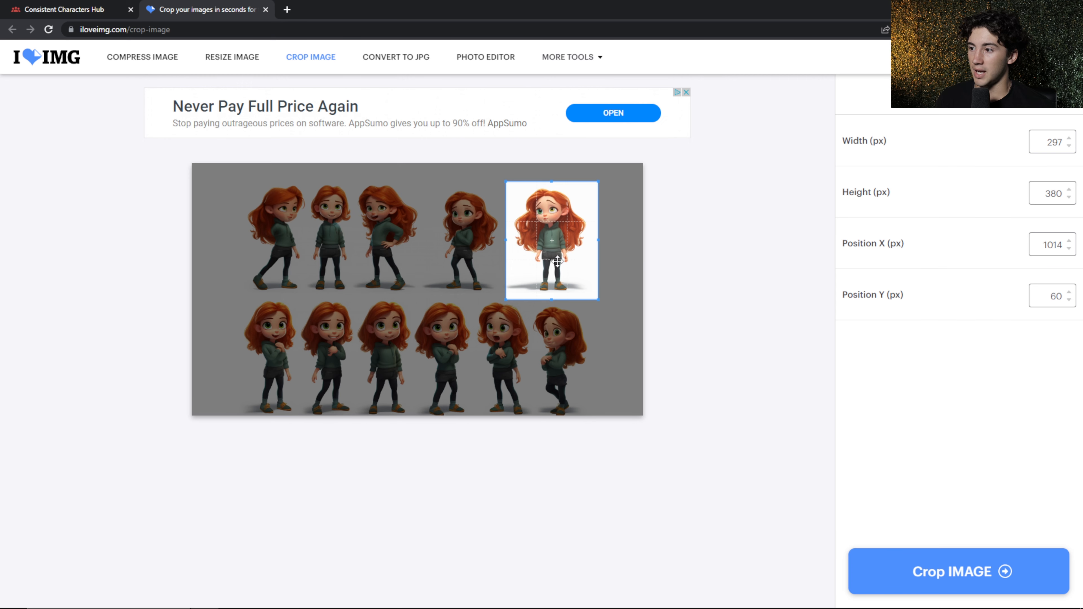
pyautogui.moveTo(555, 258)
pyautogui.mouseDown()
pyautogui.moveTo(577, 258)
pyautogui.moveTo(555, 258)
pyautogui.mouseUp()
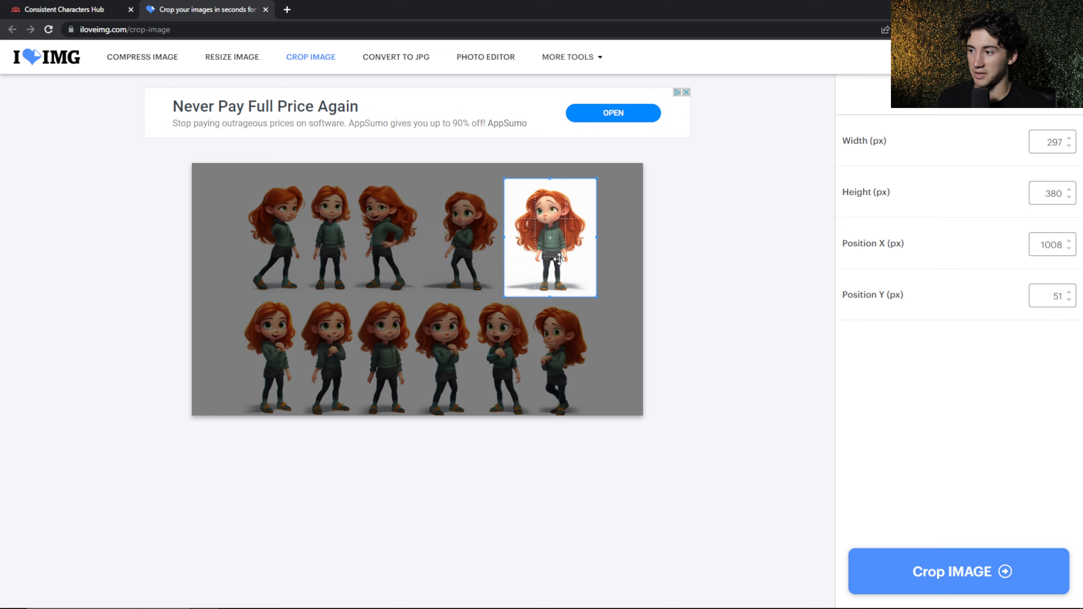
pyautogui.click(996, 572)
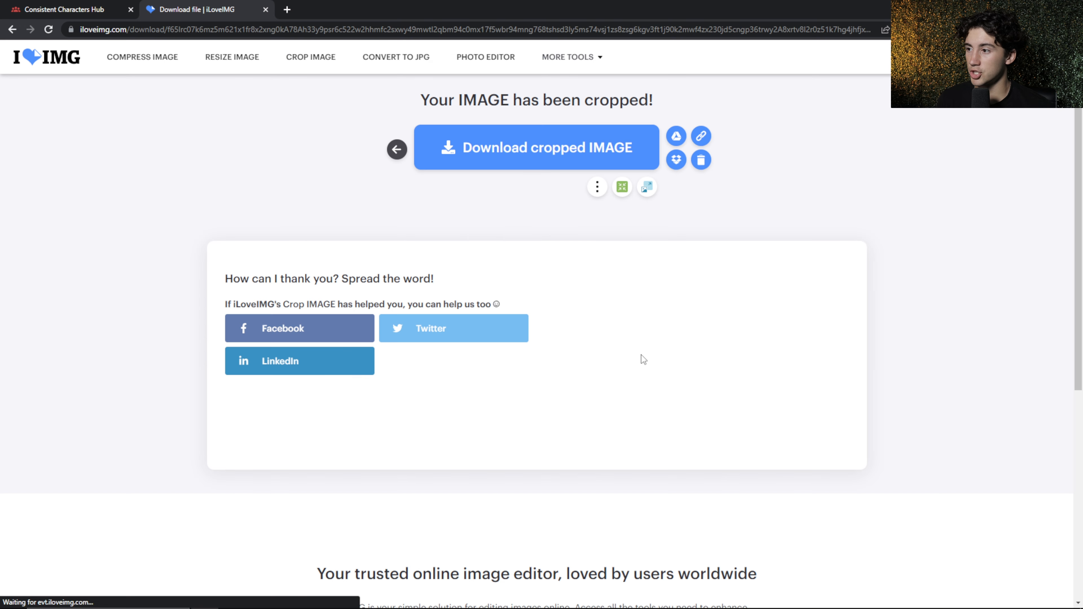
pyautogui.click(520, 147)
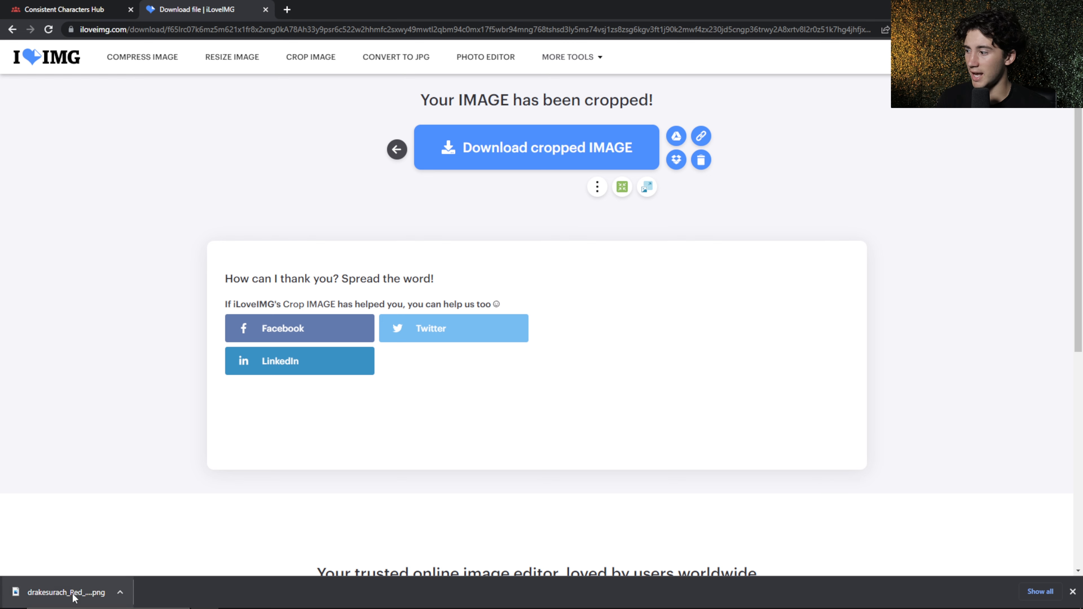
# Step: Return to the empty cropping tool and load the red-haired girl design sheet PNG again
pyautogui.click(12, 29)
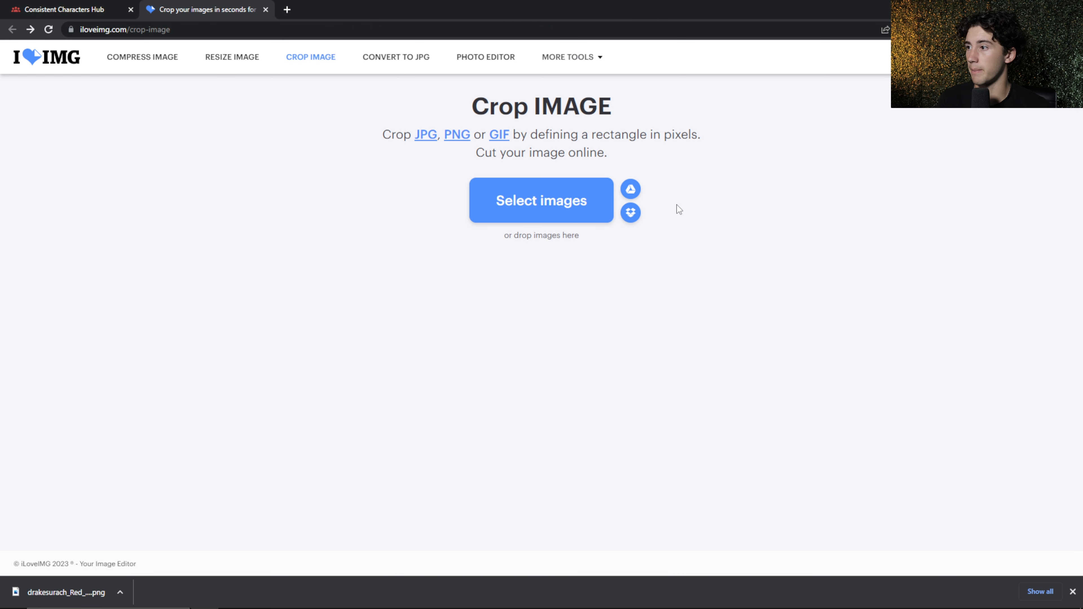
pyautogui.click(549, 201)
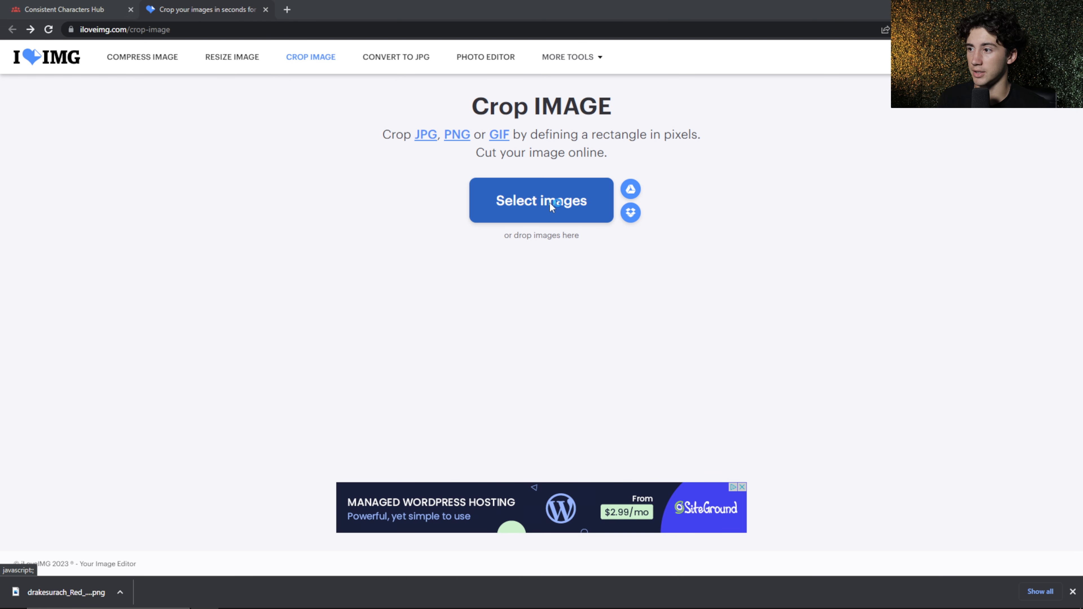
pyautogui.click(512, 287)
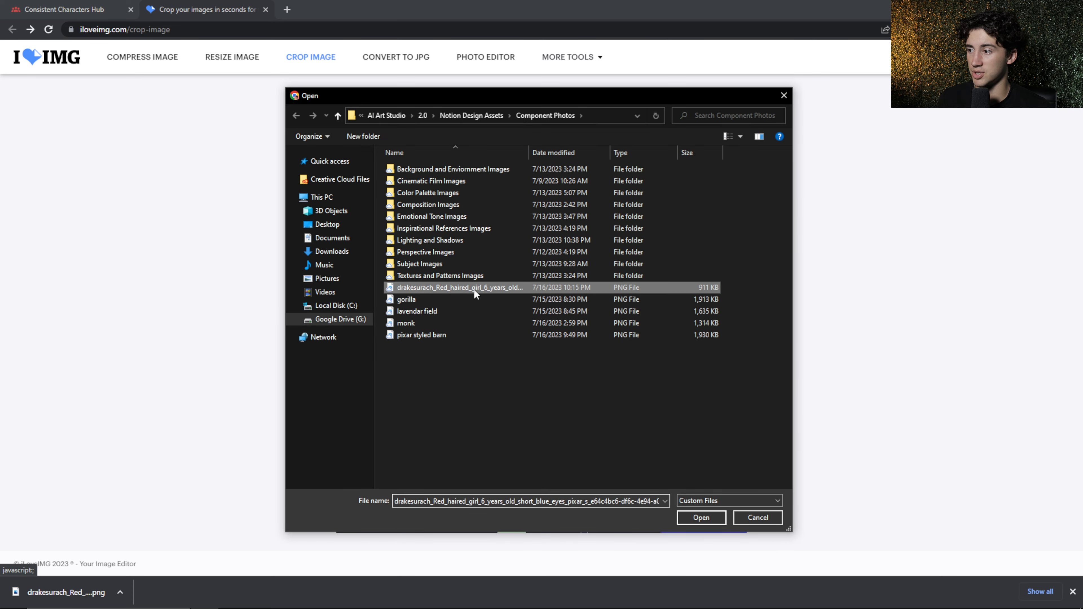
pyautogui.click(696, 515)
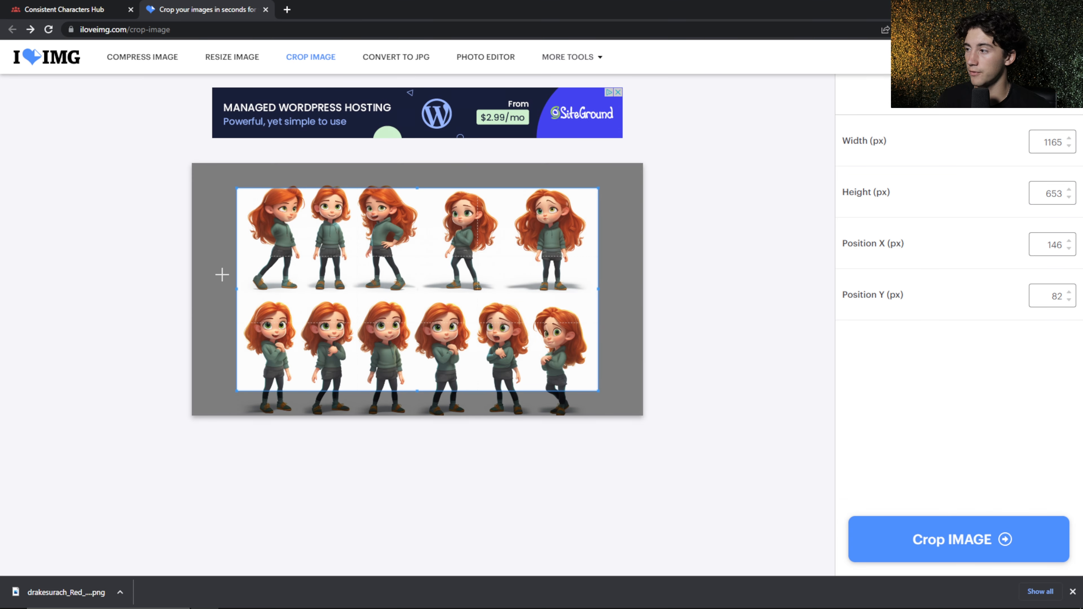
# Step: Crop the design sheet to the fourth girl in the upper row, about 268 px wide
pyautogui.moveTo(236, 291); pyautogui.dragTo(428, 290)
pyautogui.moveTo(505, 271); pyautogui.dragTo(473, 244)
pyautogui.moveTo(541, 265); pyautogui.dragTo(424, 175)
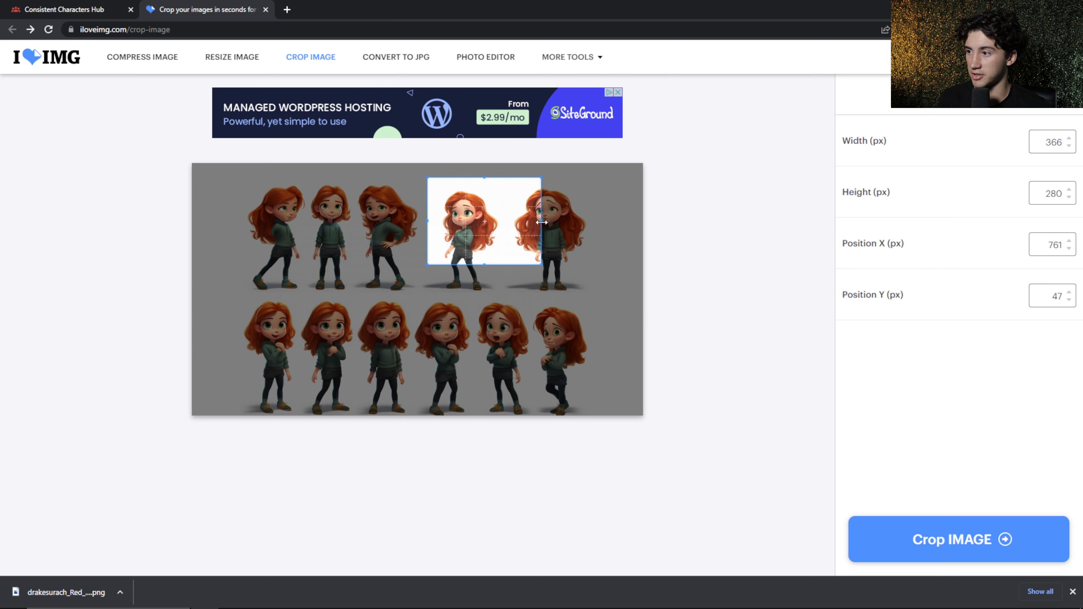
pyautogui.moveTo(542, 222); pyautogui.dragTo(506, 222)
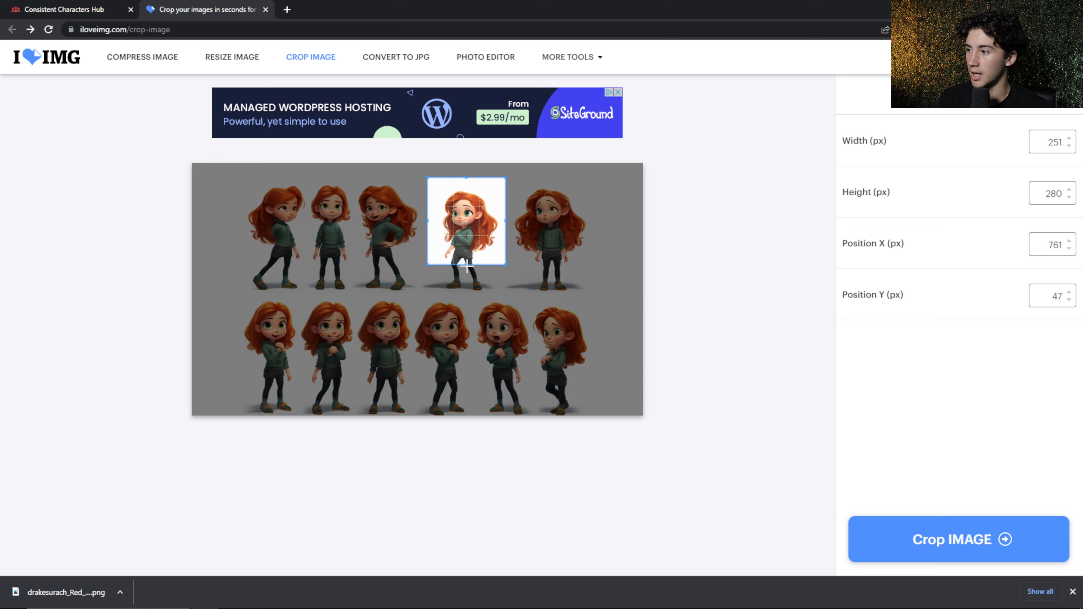
pyautogui.moveTo(466, 265); pyautogui.dragTo(466, 294)
pyautogui.moveTo(427, 235); pyautogui.dragTo(475, 241)
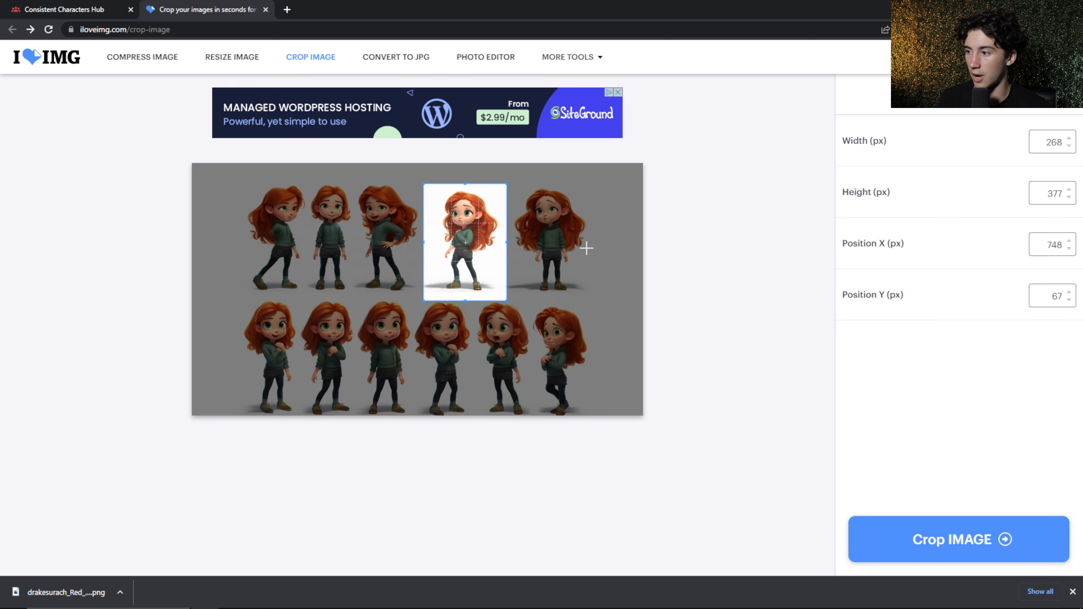
pyautogui.moveTo(465, 301); pyautogui.dragTo(465, 298)
pyautogui.click(931, 544)
# Step: Reload the design sheet and crop it to the third girl in the upper row at about 220 by 371 px
pyautogui.click(459, 288)
pyautogui.click(706, 515)
pyautogui.moveTo(238, 188); pyautogui.dragTo(357, 183)
pyautogui.moveTo(478, 390); pyautogui.dragTo(478, 281)
pyautogui.moveTo(597, 232); pyautogui.dragTo(423, 234)
pyautogui.moveTo(388, 183); pyautogui.dragTo(387, 179)
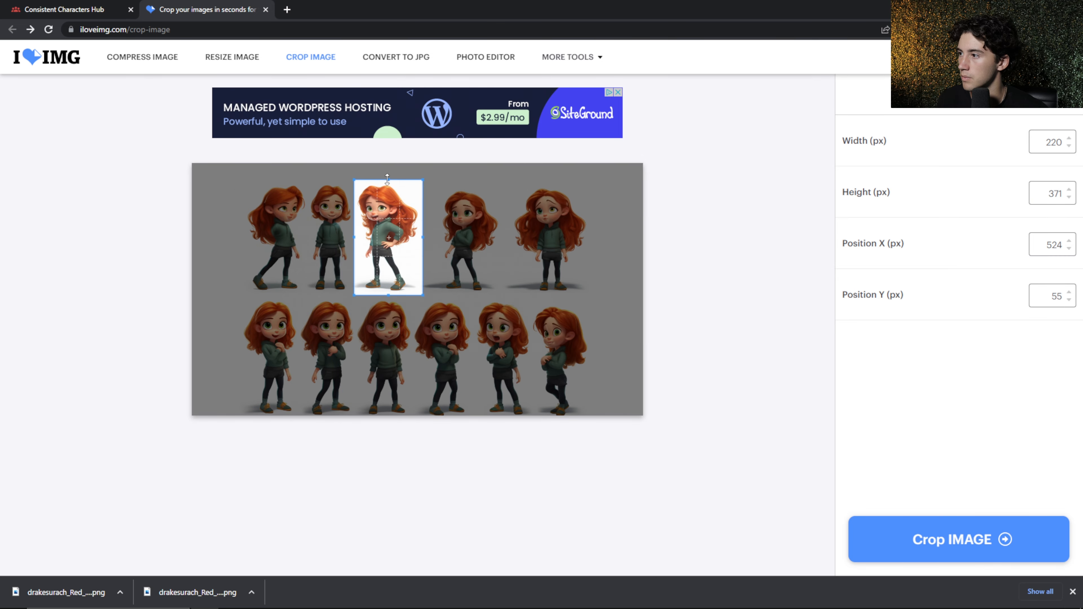
pyautogui.click(936, 543)
# Step: Crop further single poses from the reloaded design sheet, including the fourth girl in the lower row at about 206 by 387 px
pyautogui.click(459, 288)
pyautogui.click(705, 515)
pyautogui.moveTo(418, 390); pyautogui.dragTo(418, 299)
pyautogui.moveTo(584, 230); pyautogui.dragTo(290, 233)
pyautogui.moveTo(254, 232); pyautogui.dragTo(558, 292)
pyautogui.click(936, 543)
pyautogui.click(64, 10)
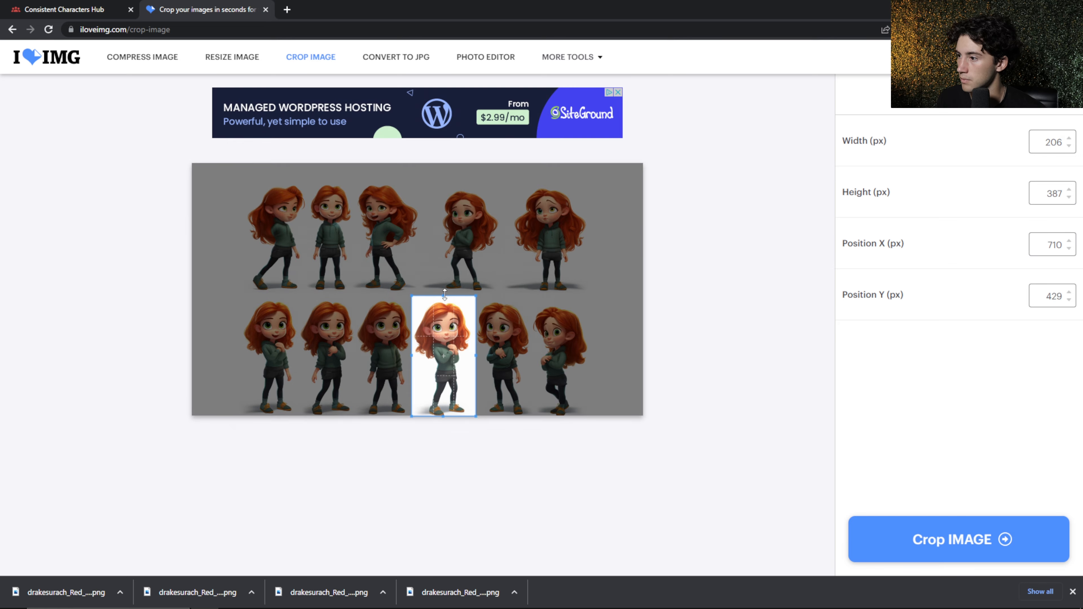
pyautogui.click(959, 540)
# Step: Crop the design sheet to the third girl in the lower row, about 197 px wide
pyautogui.moveTo(597, 320); pyautogui.dragTo(415, 320)
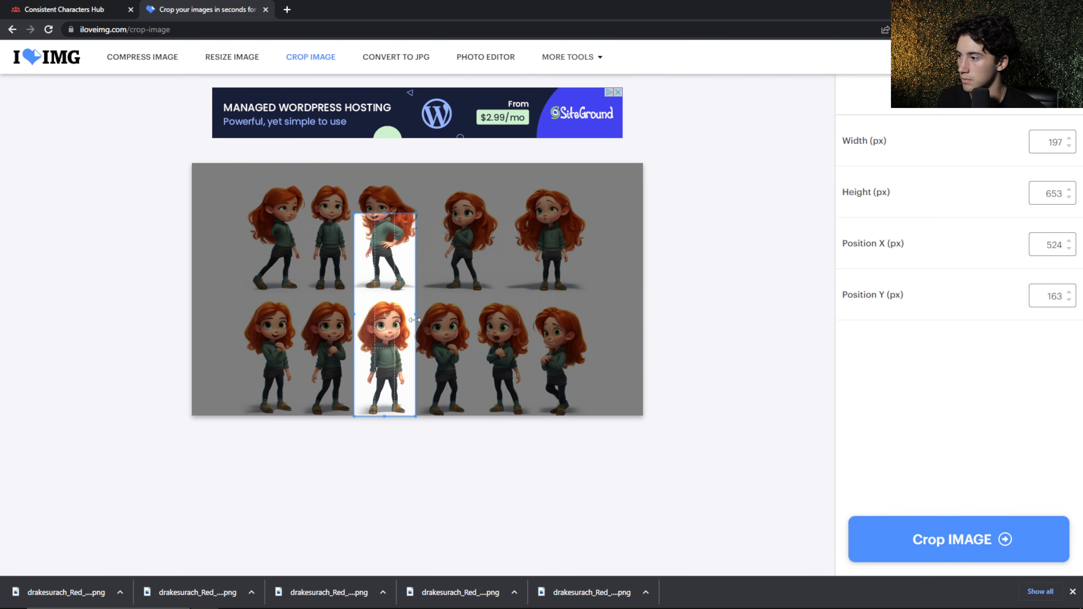
pyautogui.moveTo(384, 213); pyautogui.dragTo(385, 298)
pyautogui.click(938, 541)
# Step: Reload the design sheet and crop it to the second girl in the lower row
pyautogui.click(459, 288)
pyautogui.moveTo(237, 290); pyautogui.dragTo(299, 290)
pyautogui.moveTo(413, 301); pyautogui.dragTo(413, 327)
pyautogui.moveTo(597, 319); pyautogui.dragTo(358, 320)
pyautogui.moveTo(328, 213); pyautogui.dragTo(328, 297)
pyautogui.click(938, 541)
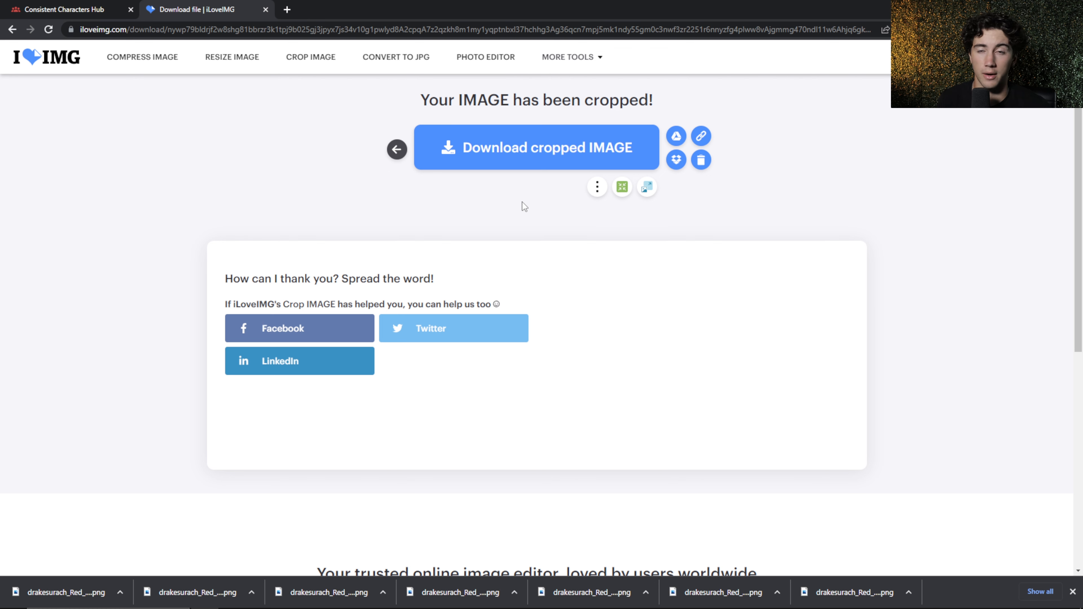
# Step: In the Notion hub, compare the design sheets on the Life on the Farm and The Enchanted Forest character pages
pyautogui.click(98, 9)
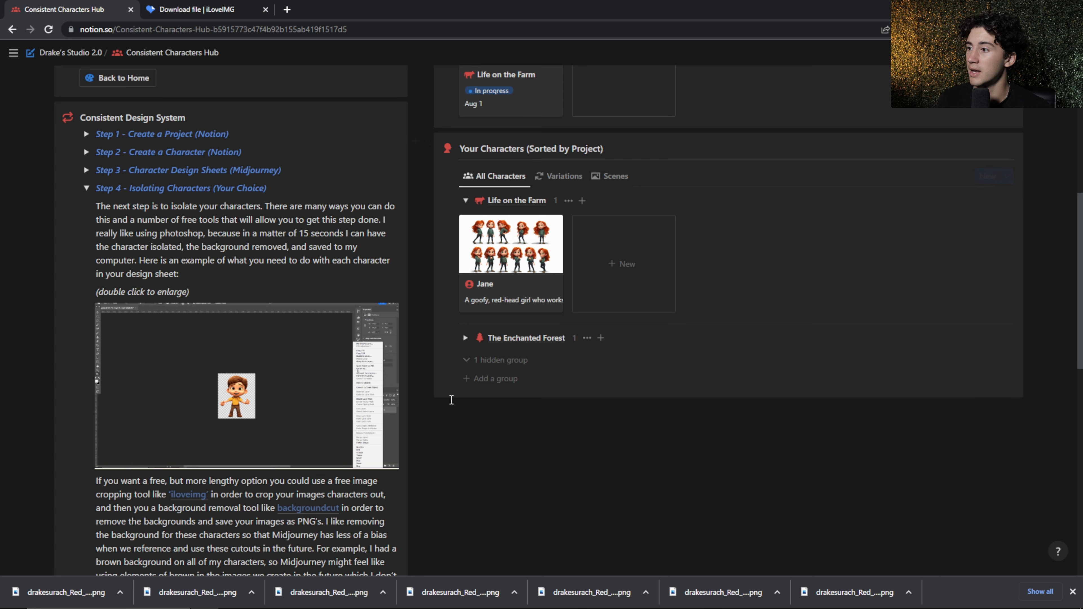
pyautogui.click(474, 289)
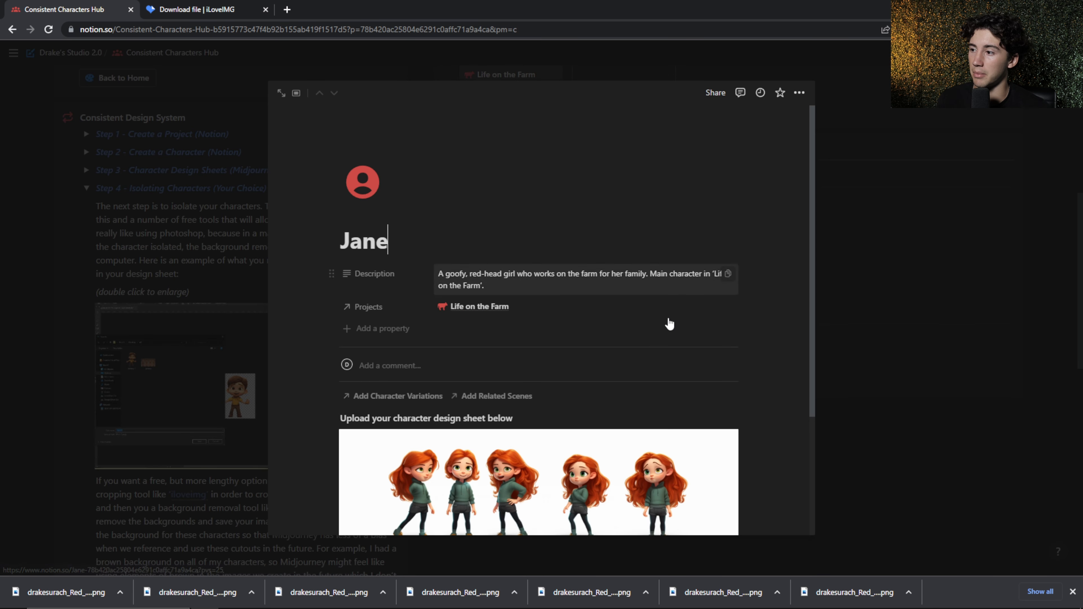
pyautogui.scroll(-2, 678, 461)
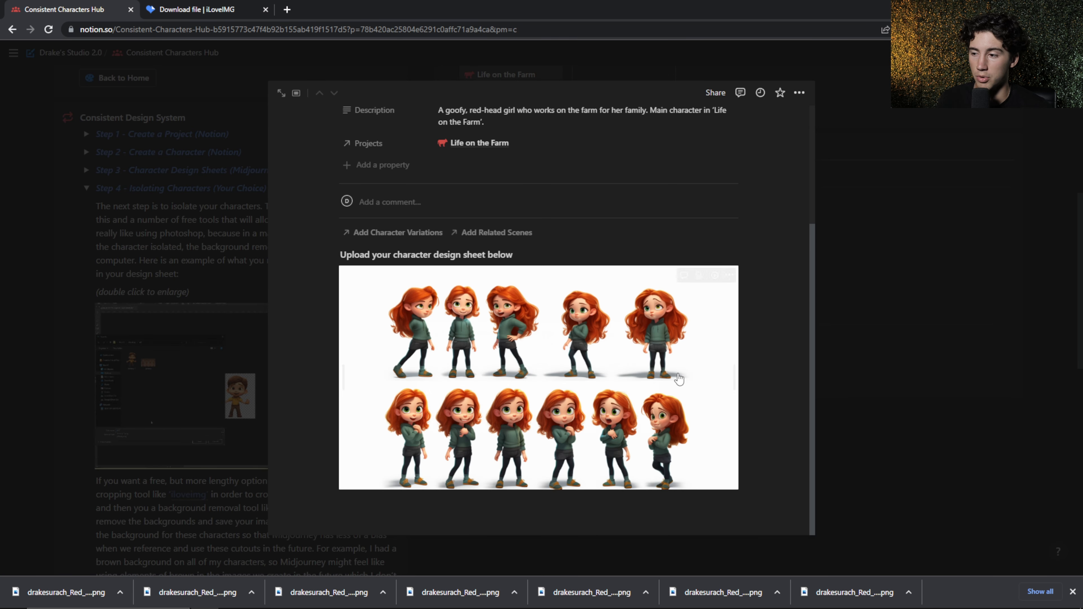
pyautogui.click(962, 208)
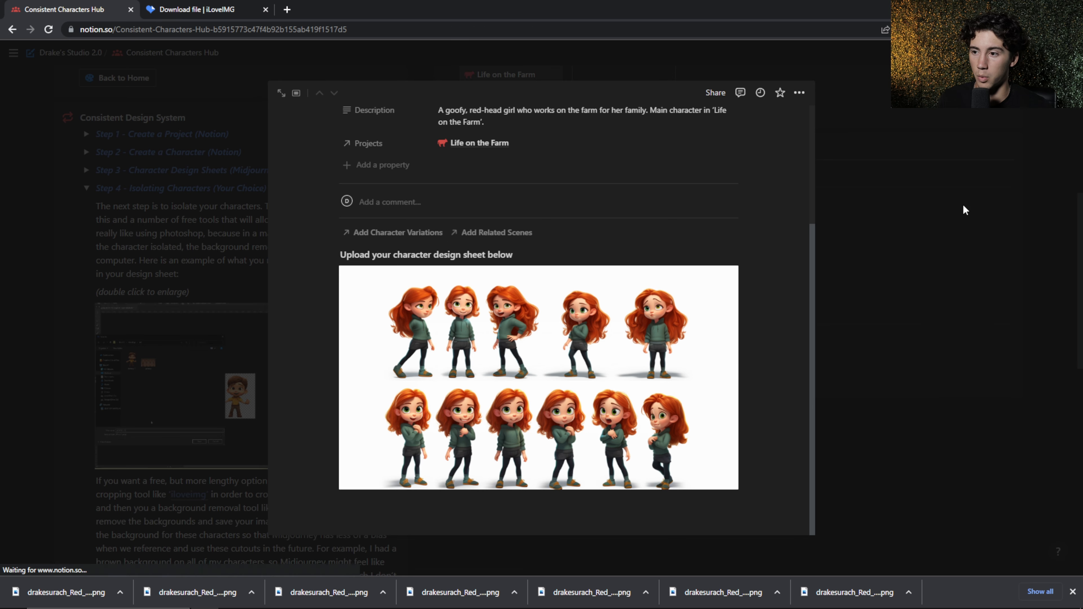
pyautogui.click(465, 338)
pyautogui.scroll(-3, 660, 416)
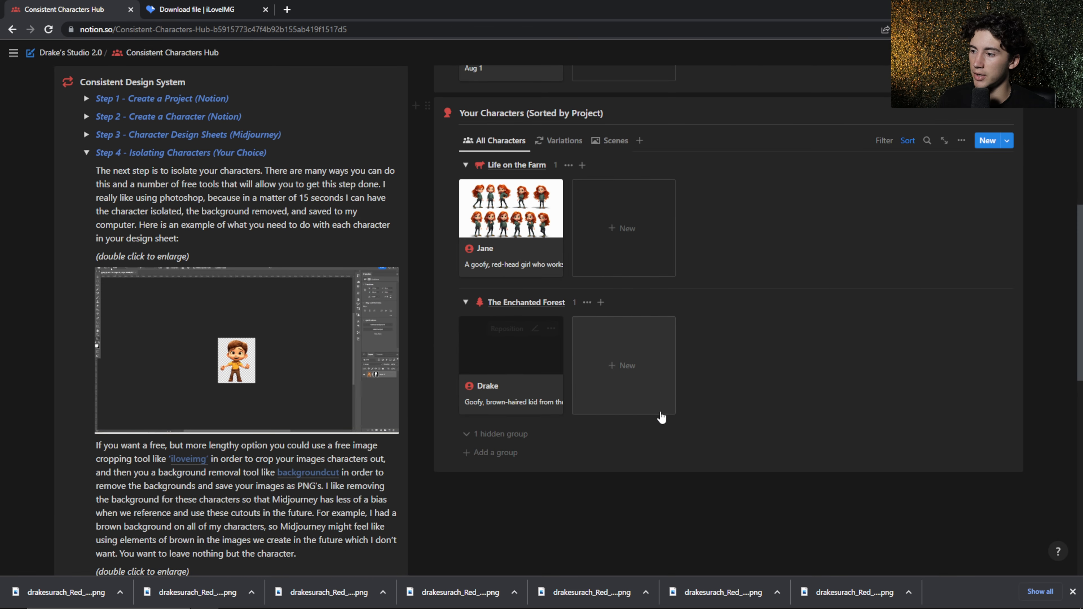
pyautogui.scroll(2, 578, 338)
pyautogui.click(530, 431)
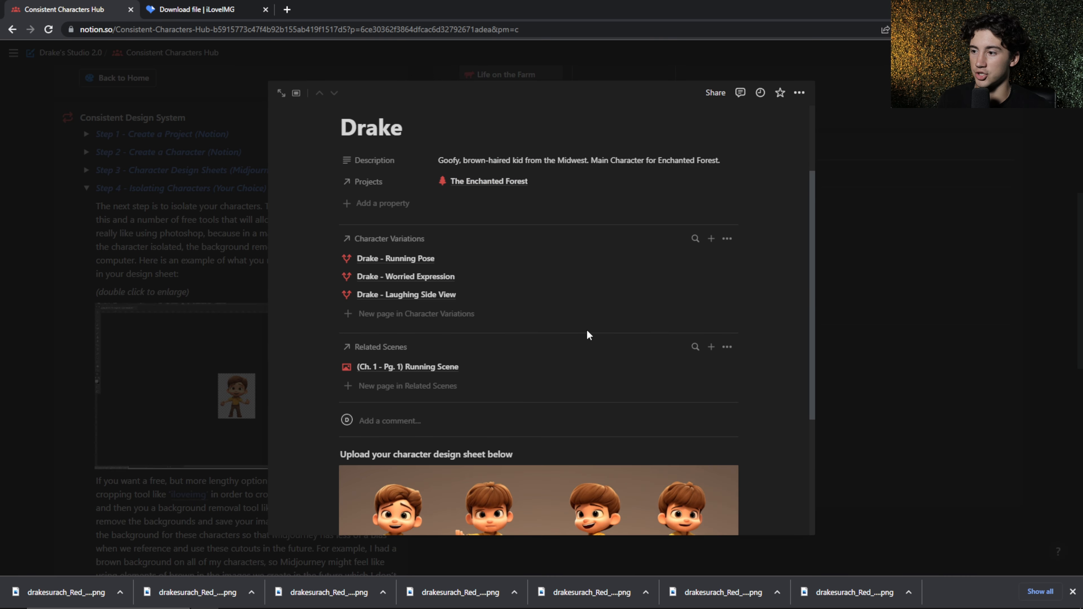
pyautogui.scroll(-4, 586, 330)
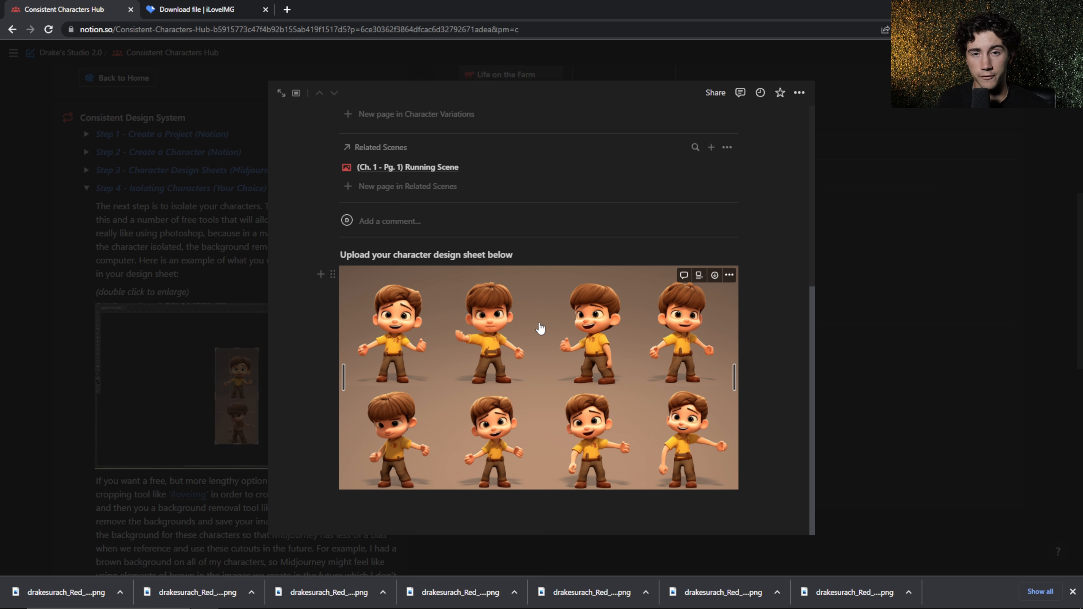
pyautogui.click(902, 278)
# Step: Remove the background from the cropped girl image with the backgroundcut tool linked in Step 4, then download the cutout and name it after the character
pyautogui.scroll(-4, 902, 278)
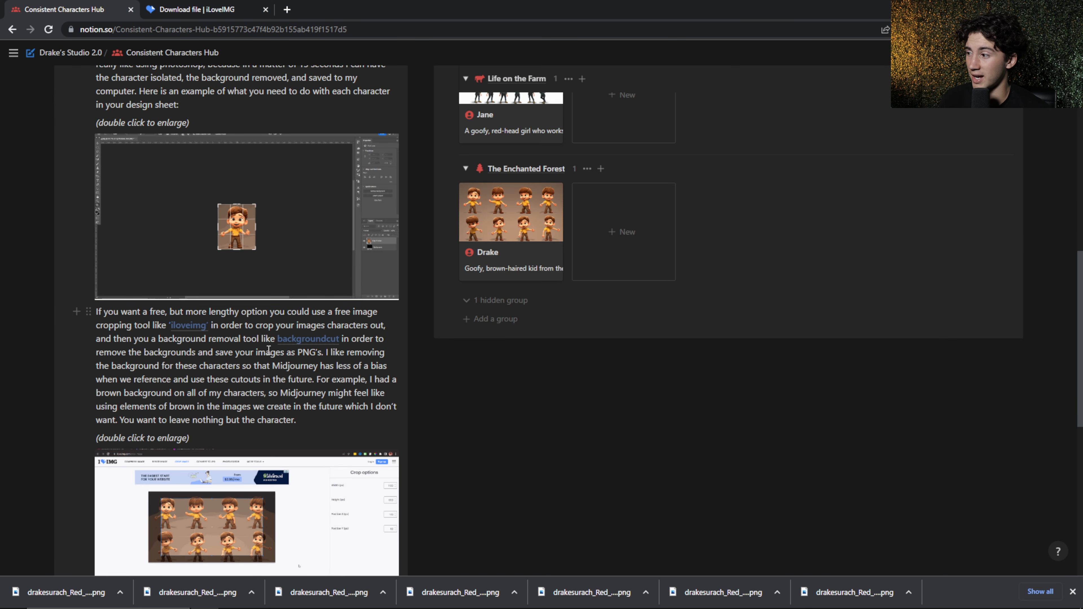
pyautogui.click(317, 341)
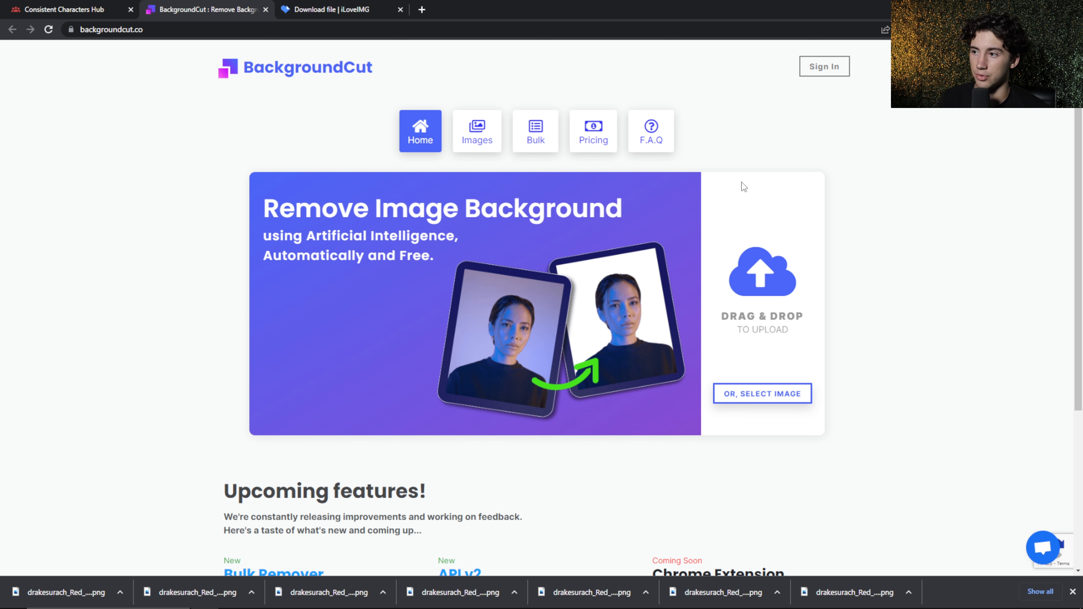
pyautogui.moveTo(859, 596); pyautogui.dragTo(763, 286)
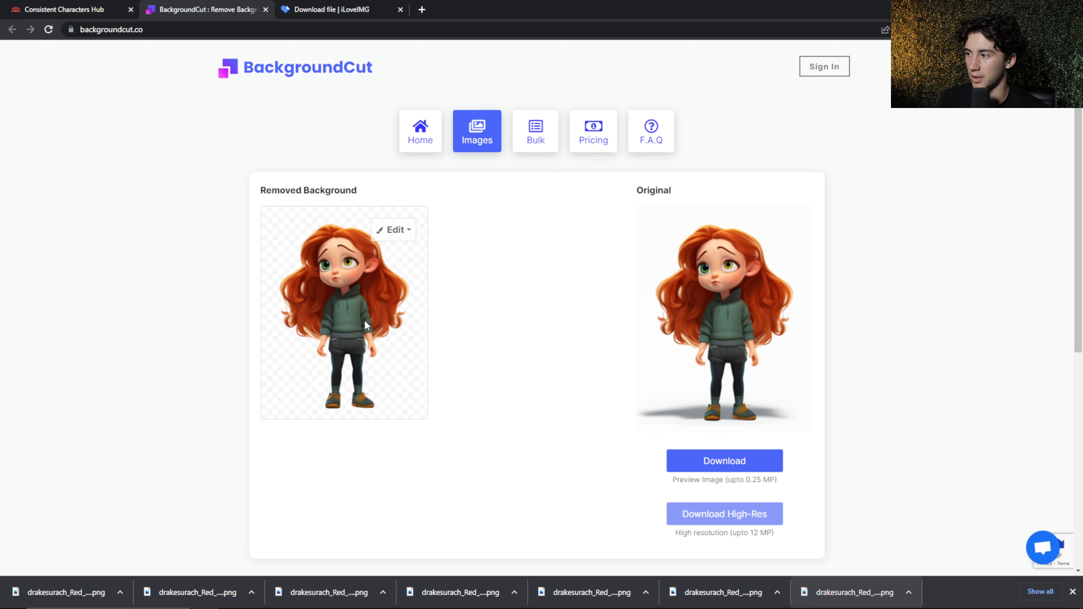
pyautogui.click(725, 461)
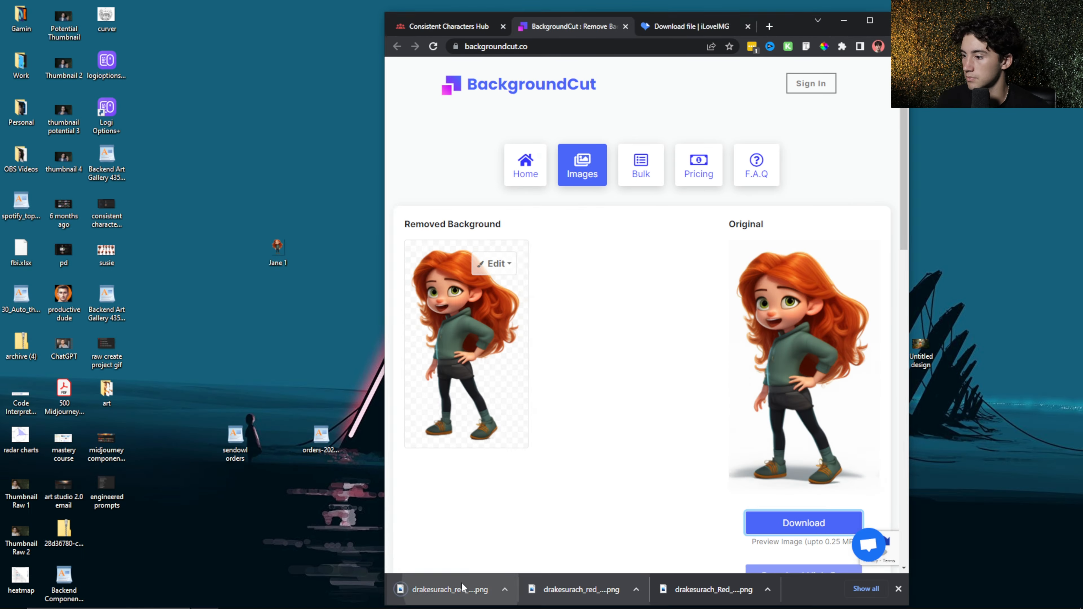
pyautogui.write('Jane')
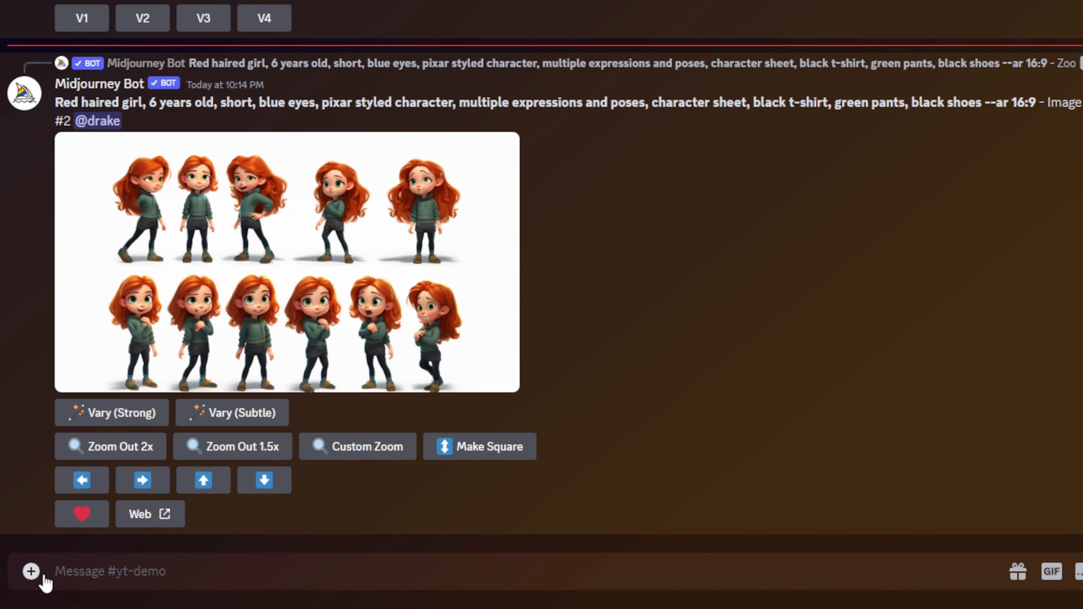
# Step: Upload all seven cutouts, Jane 1 to Jane 7, from the Consistent Design folder and post them in the yt-demo channel
pyautogui.click(30, 571)
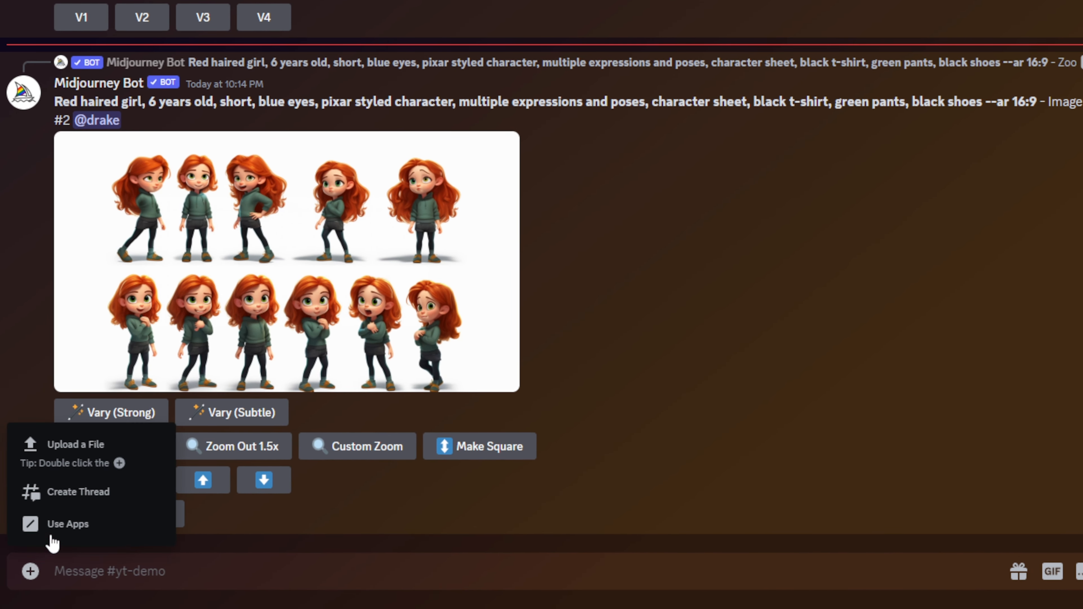
pyautogui.click(141, 463)
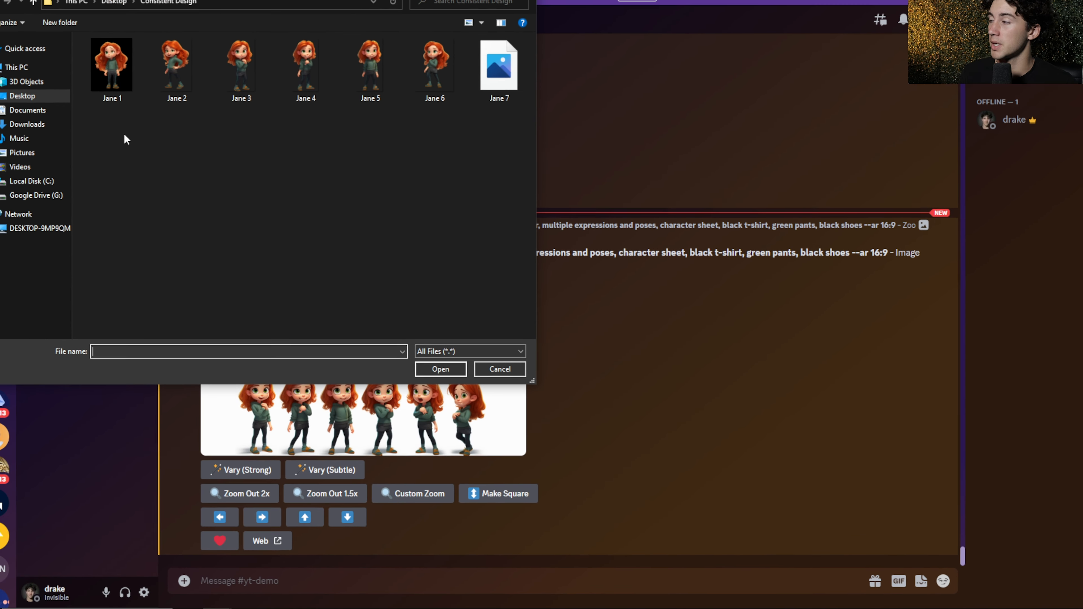
pyautogui.moveTo(121, 156); pyautogui.dragTo(531, 64)
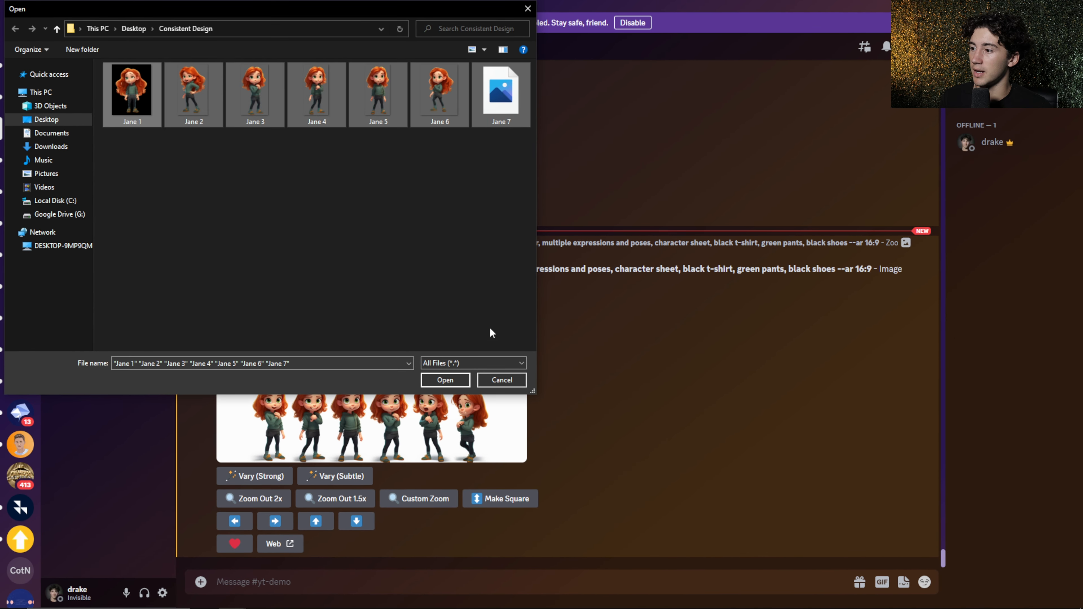
pyautogui.click(217, 175)
pyautogui.click(136, 97)
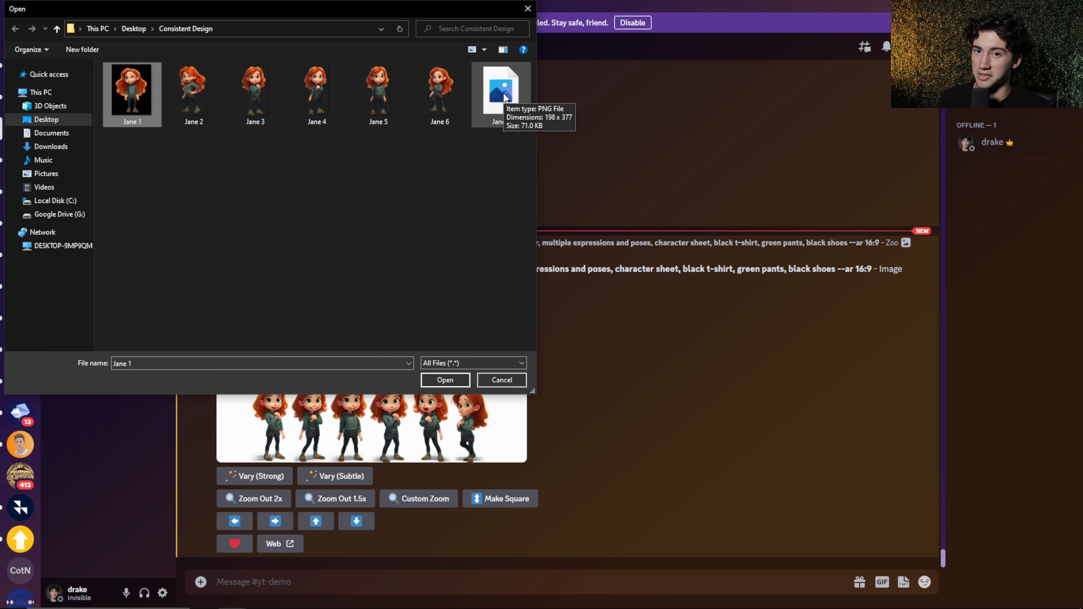
pyautogui.press('capslock')
pyautogui.keyDown('shift'); pyautogui.click(519, 86); pyautogui.keyUp('shift')
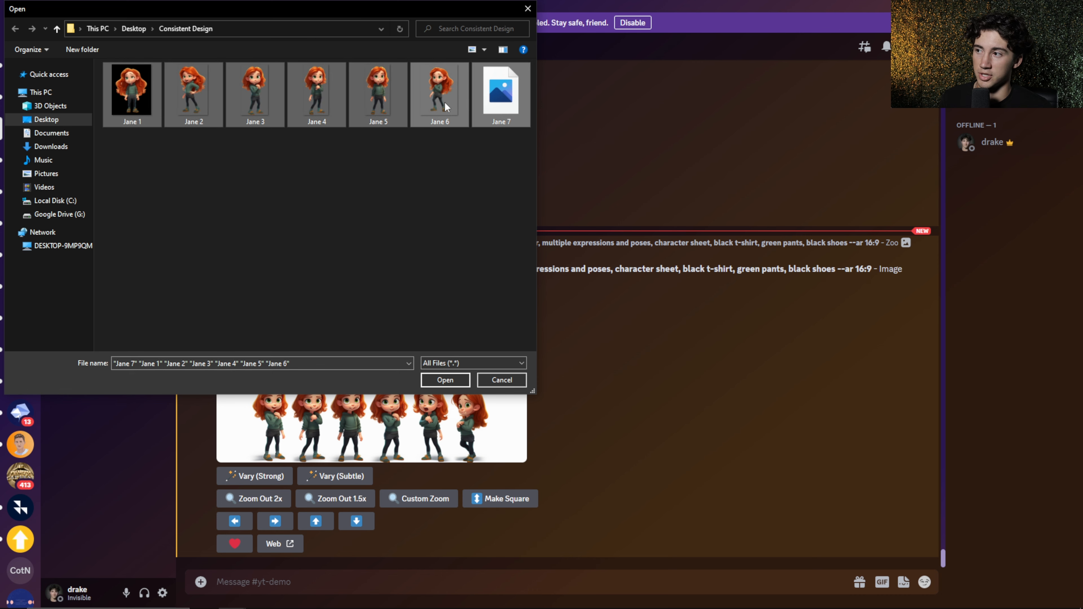
pyautogui.click(452, 377)
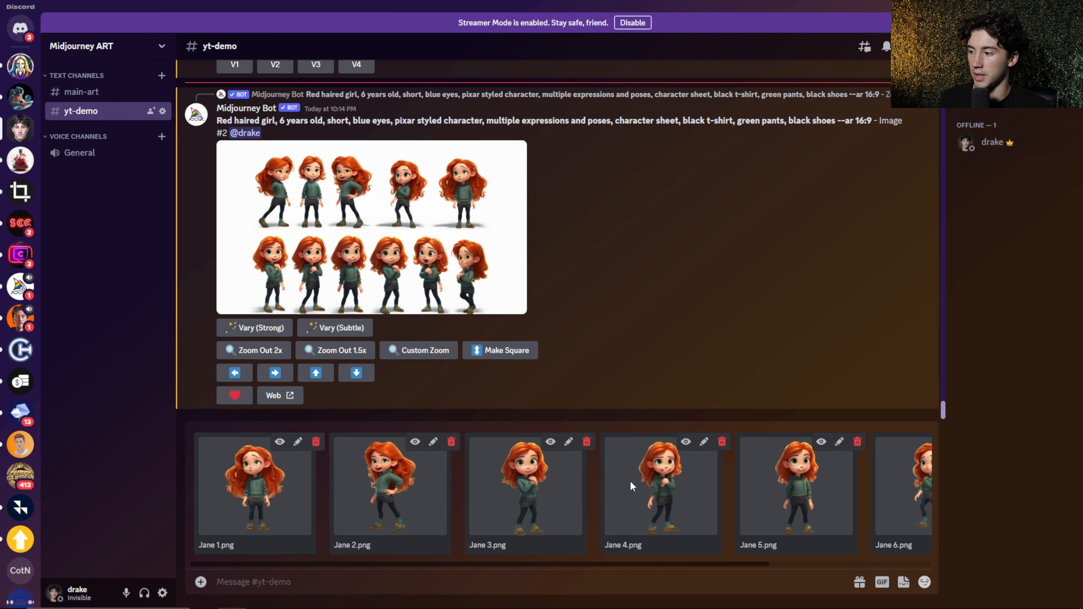
pyautogui.hscroll(5, 490, 504)
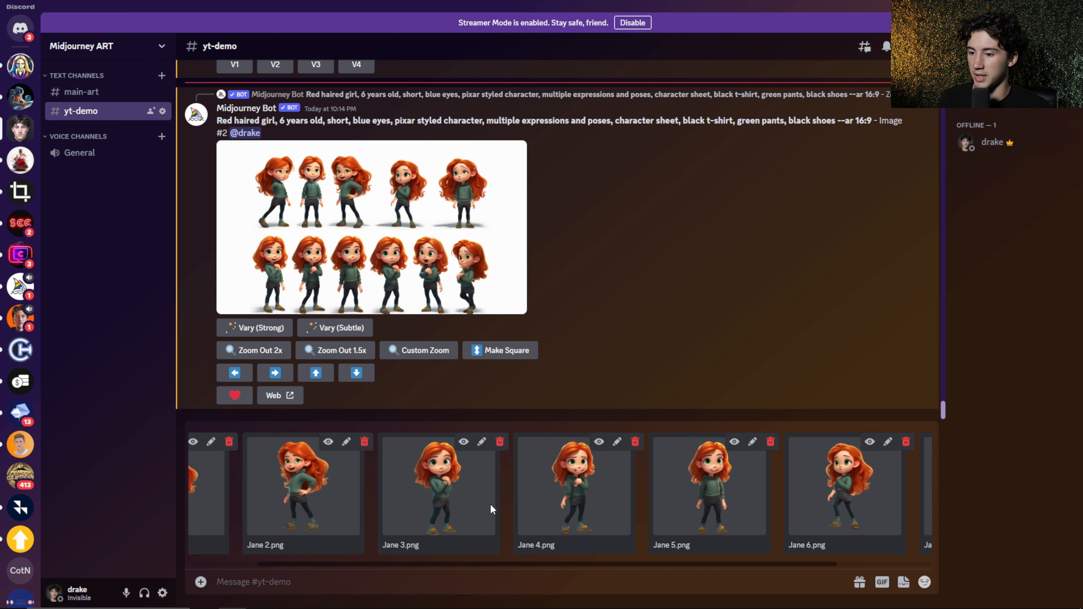
pyautogui.hscroll(-5, 490, 503)
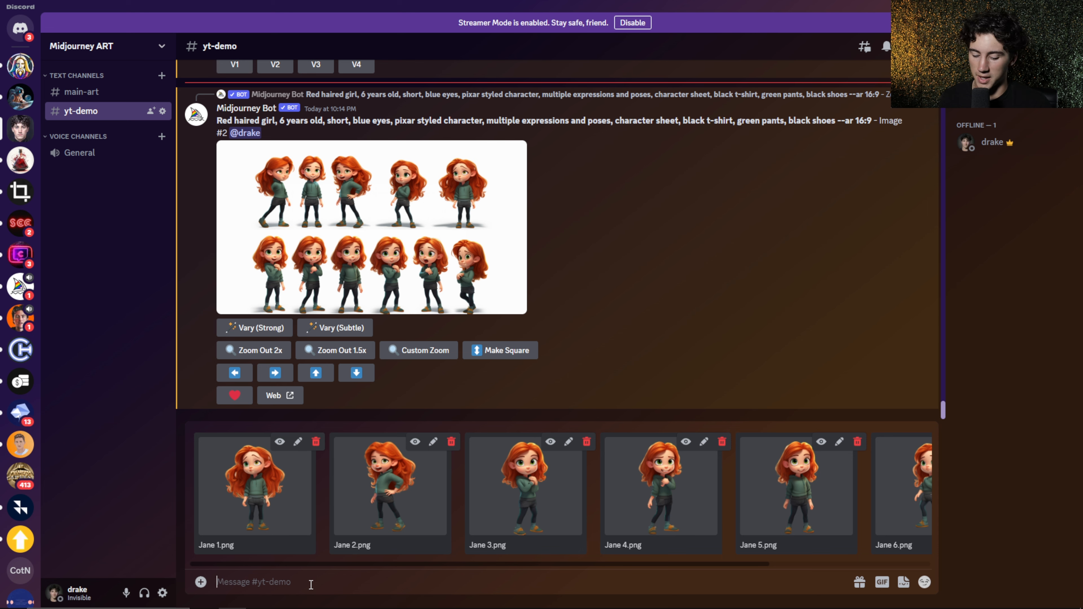
pyautogui.press('Return')
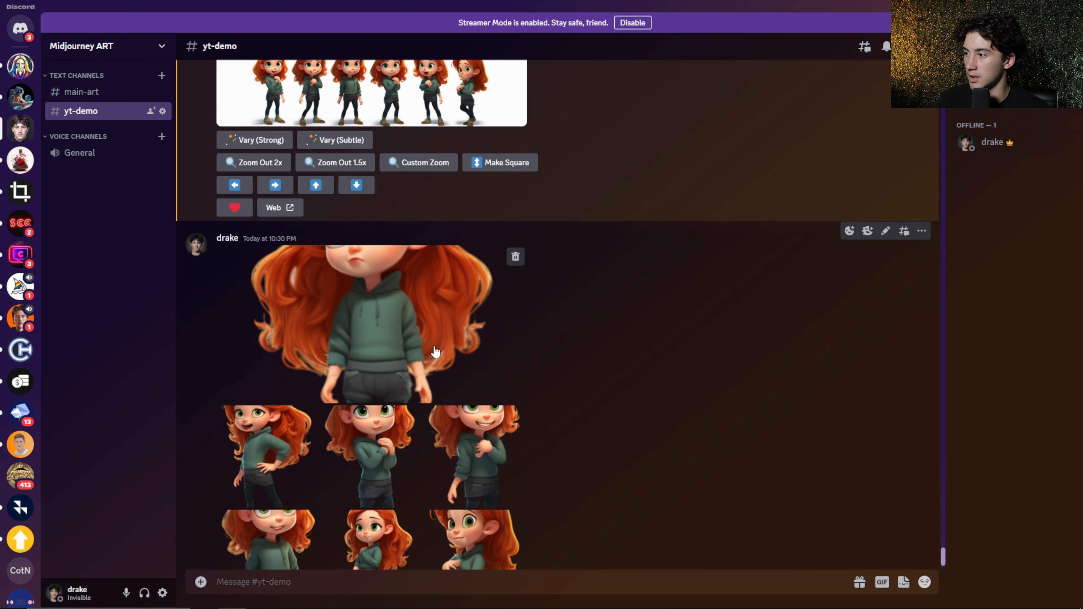
# Step: Examine the posted character cutouts one after another at enlarged size
pyautogui.click(348, 248)
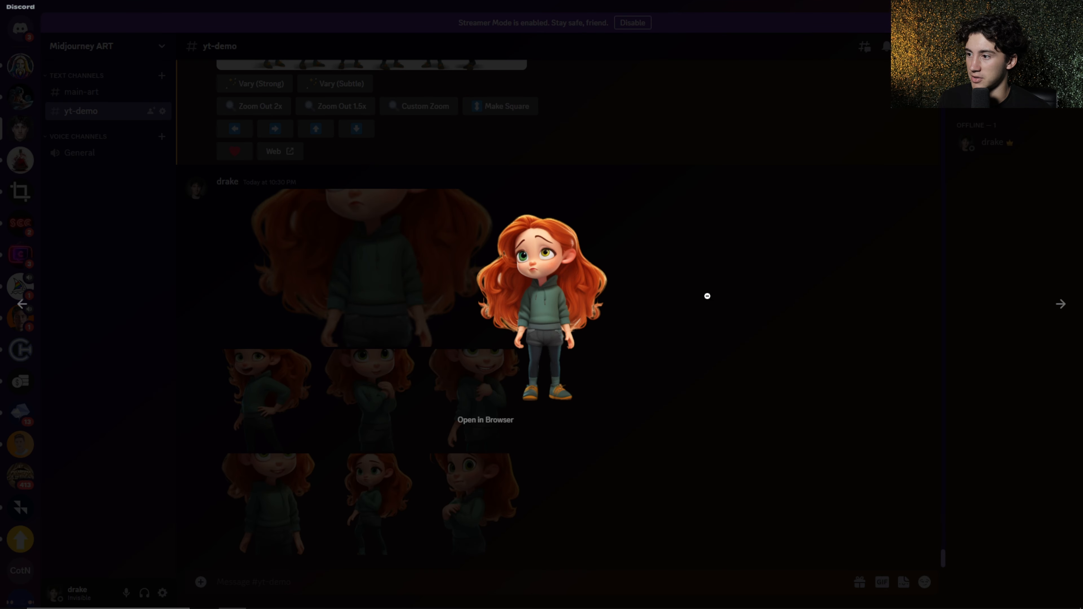
pyautogui.click(1065, 307)
pyautogui.click(1064, 308)
pyautogui.click(1063, 309)
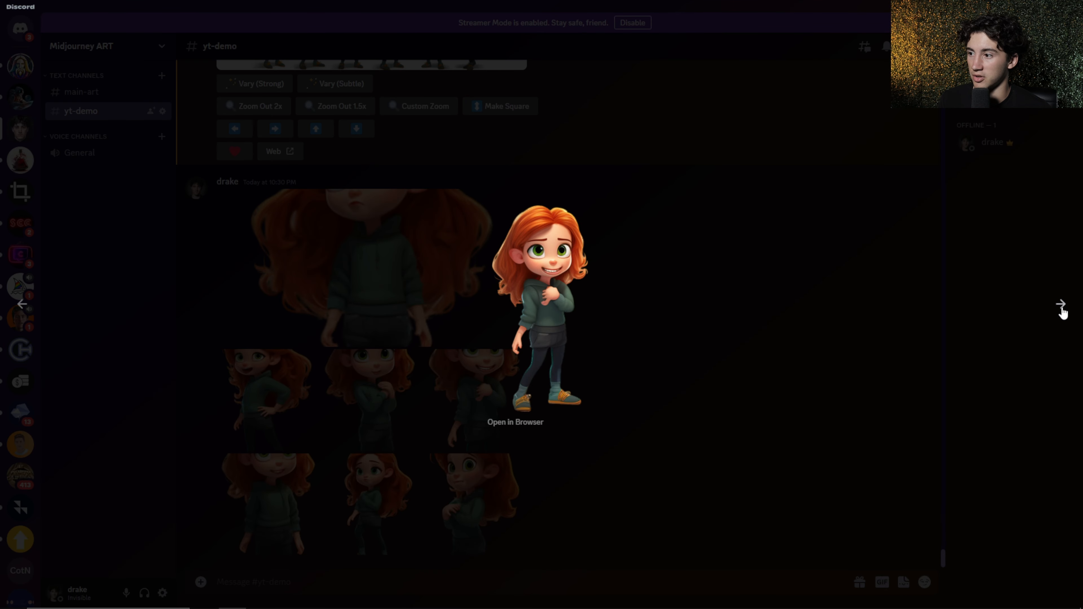
pyautogui.click(1063, 311)
pyautogui.click(1062, 311)
pyautogui.click(1062, 311)
pyautogui.click(1062, 310)
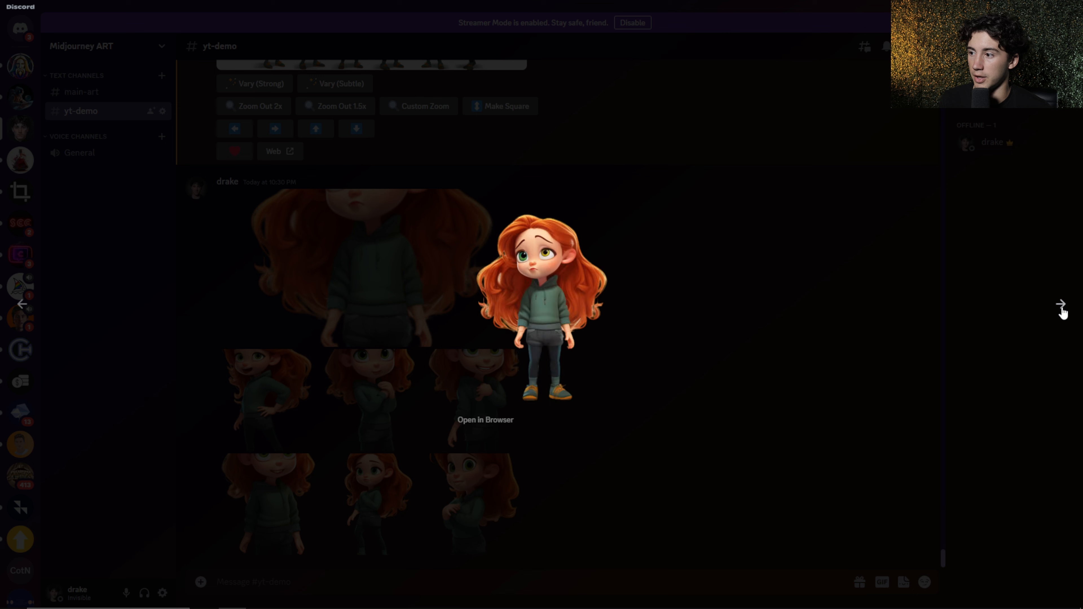
pyautogui.click(1062, 311)
pyautogui.click(1063, 310)
pyautogui.click(1063, 310)
pyautogui.click(1063, 310)
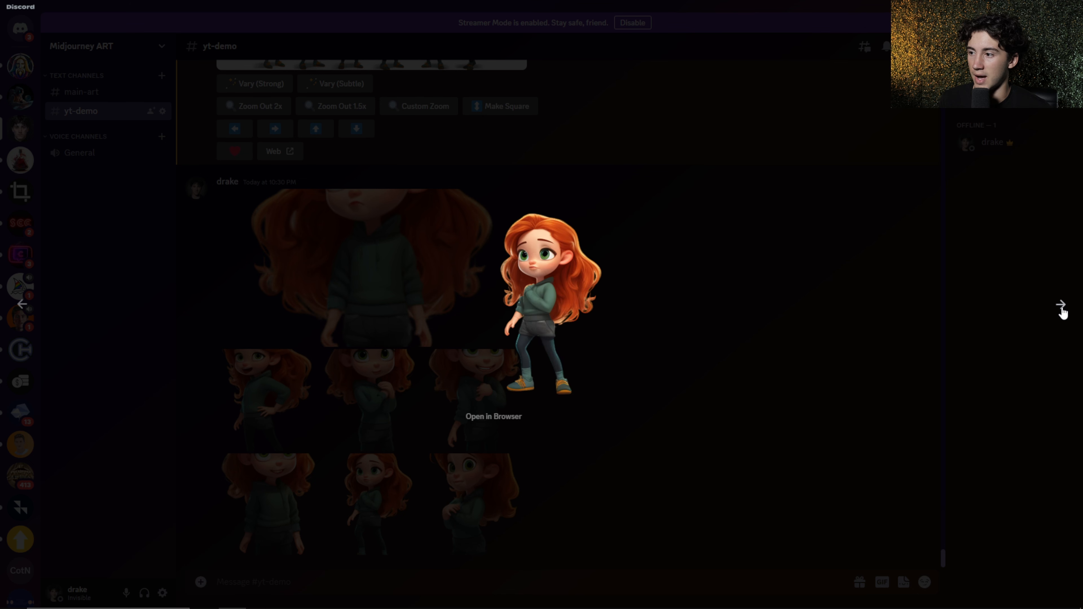
pyautogui.click(1062, 311)
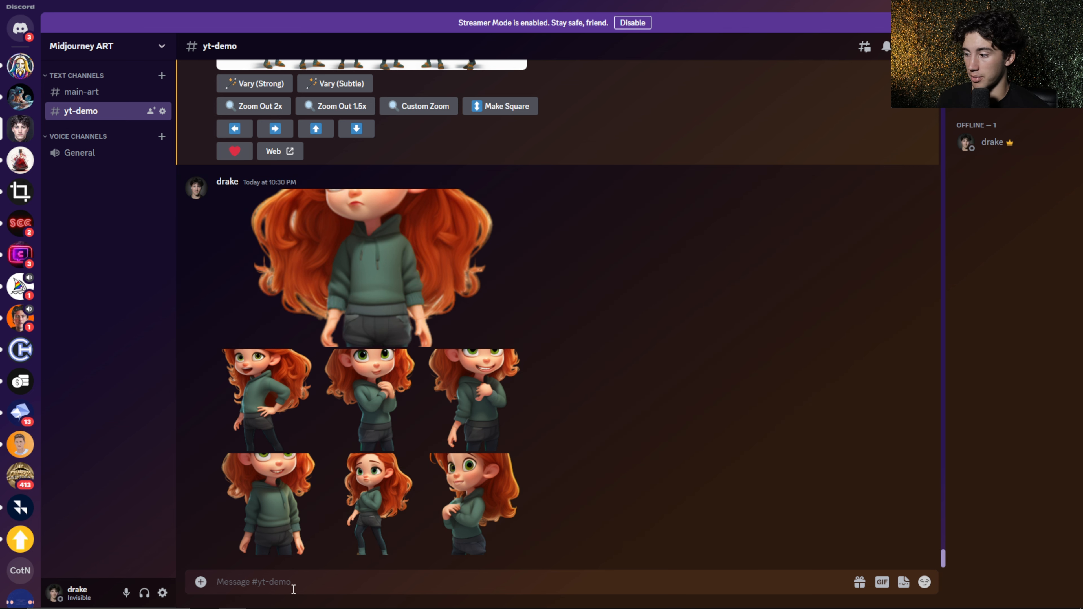
# Step: Start an /imagine prompt and insert the image link of the first posted cutout, Jane_1.png
pyautogui.write('/imag')
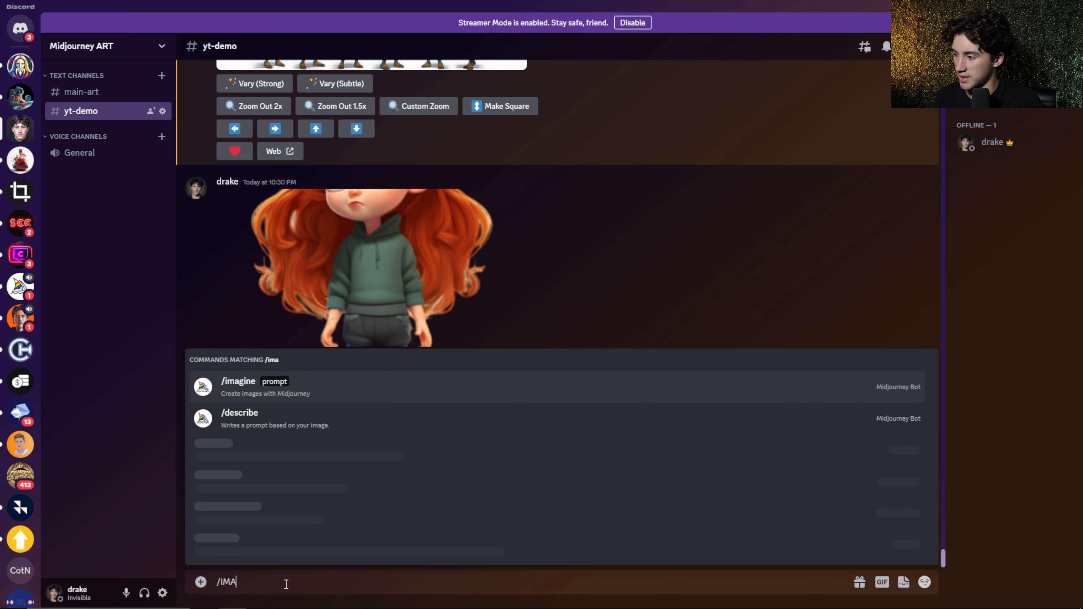
pyautogui.press('Tab')
pyautogui.press('capslock')
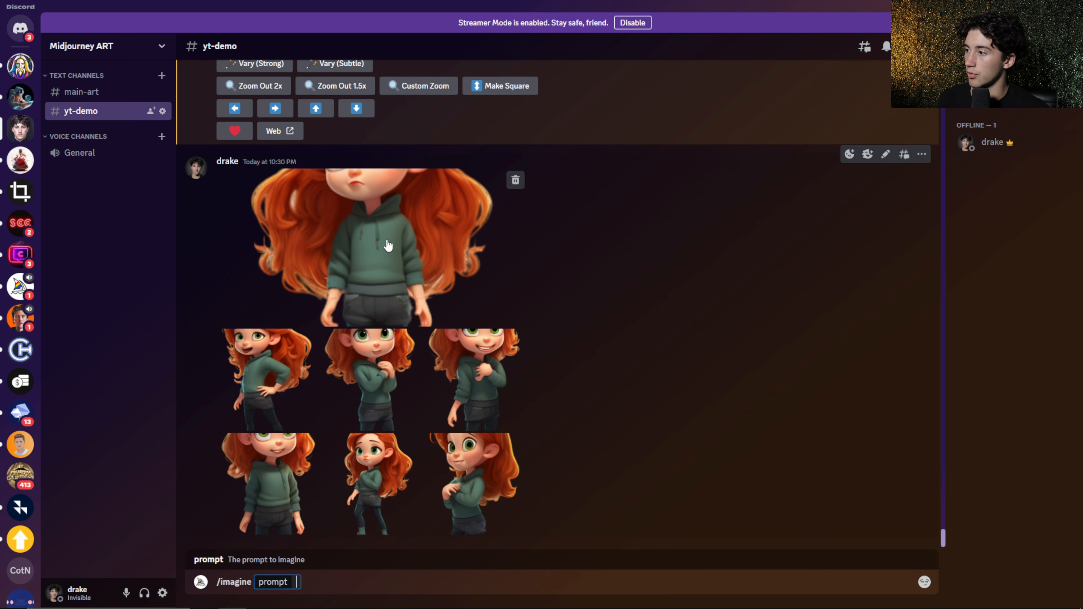
pyautogui.rightClick(350, 227)
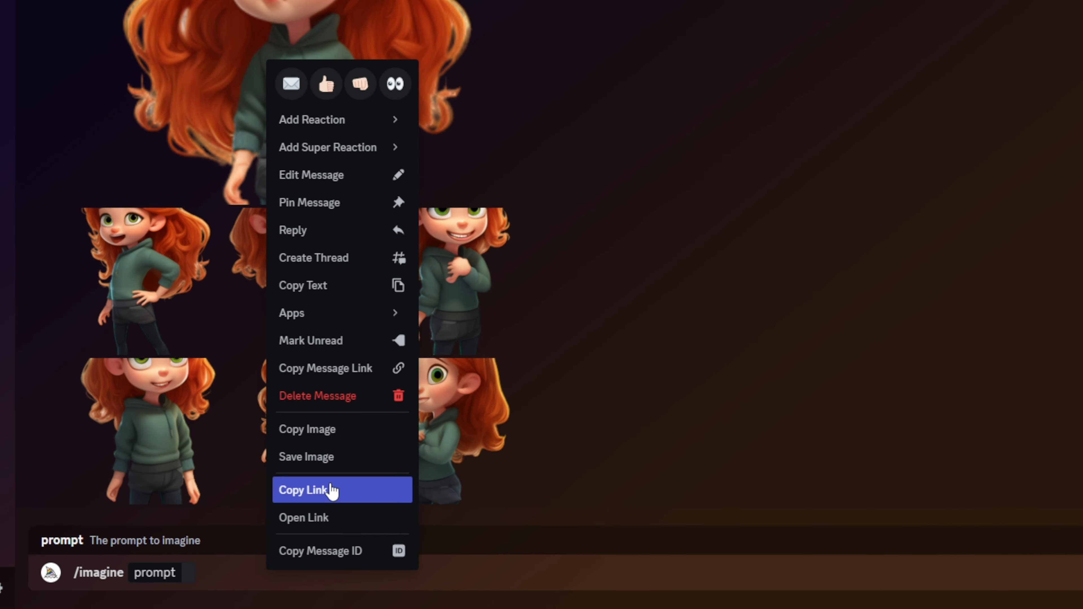
pyautogui.click(396, 524)
pyautogui.click(170, 572)
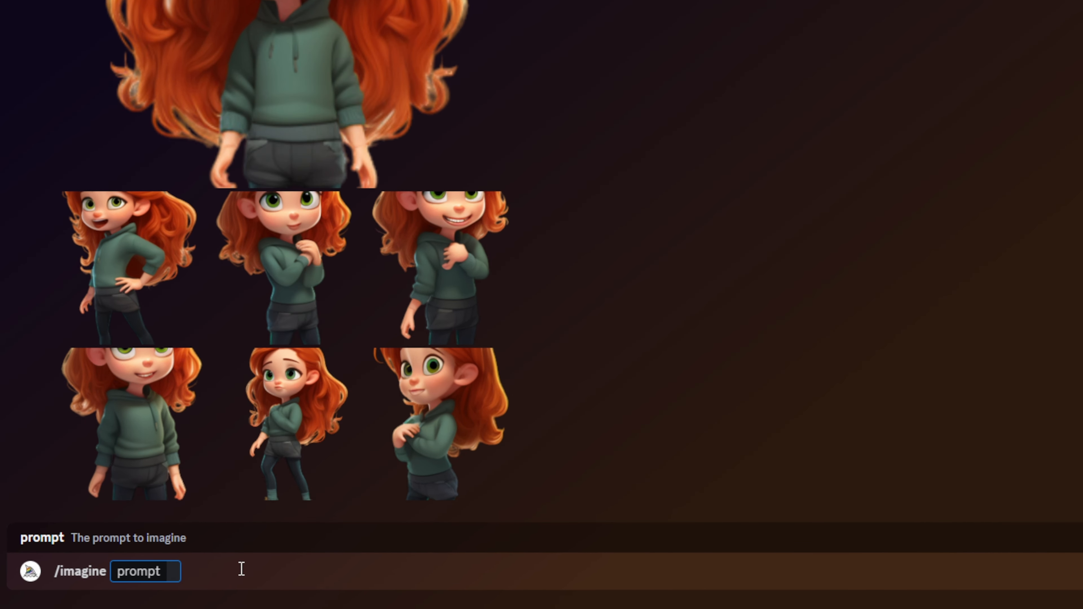
pyautogui.hotkey('ctrl', 'v')
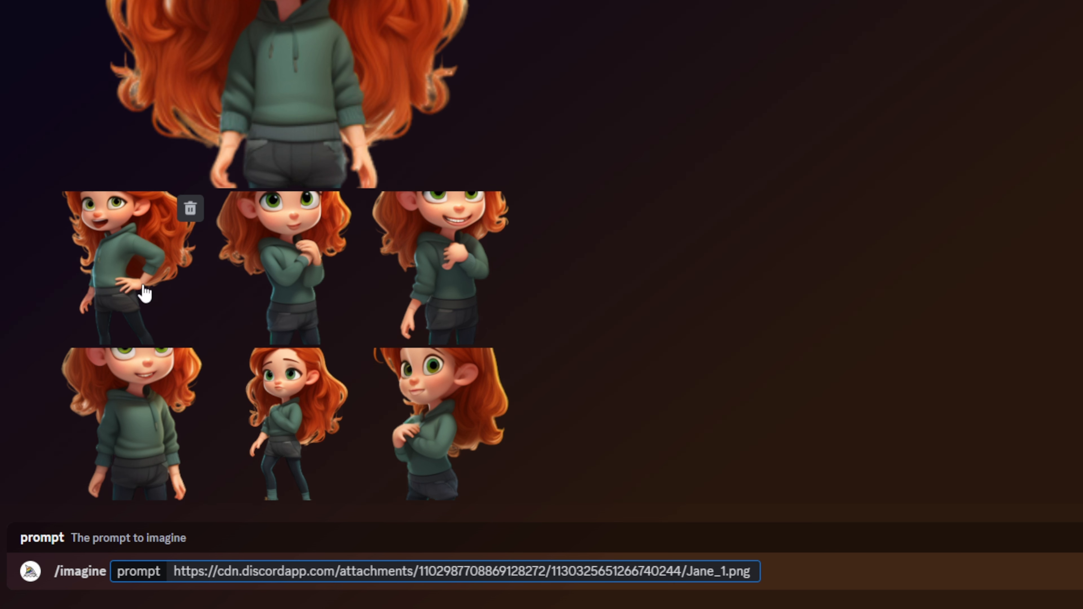
# Step: Append the image links of the second and third cutouts, Jane_2.png and Jane_3.png, to the /imagine prompt
pyautogui.rightClick(92, 258)
pyautogui.click(164, 516)
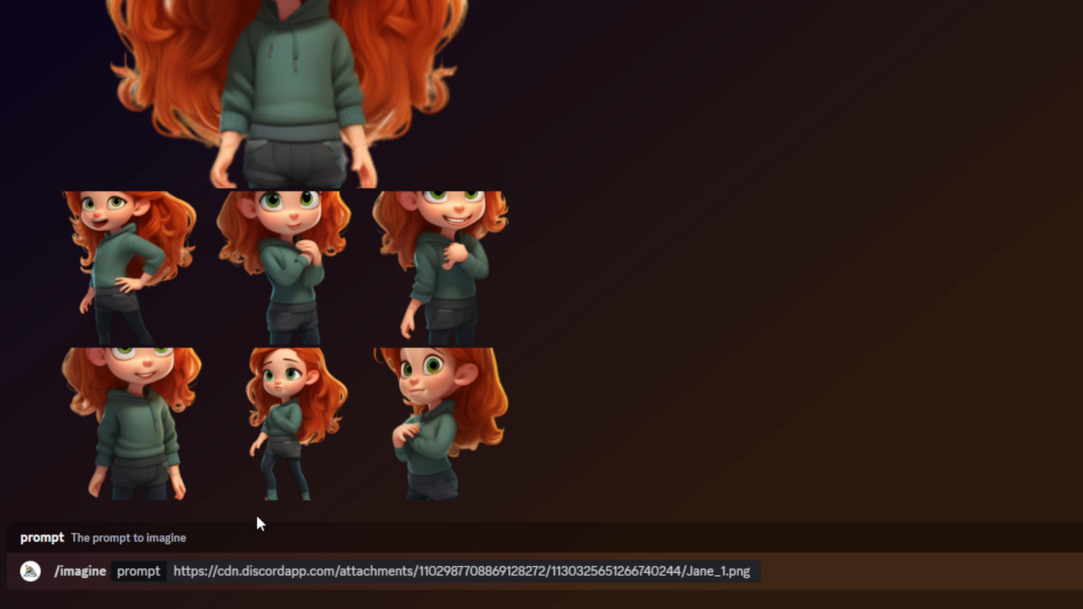
pyautogui.click(756, 572)
pyautogui.hotkey('ctrl', 'v')
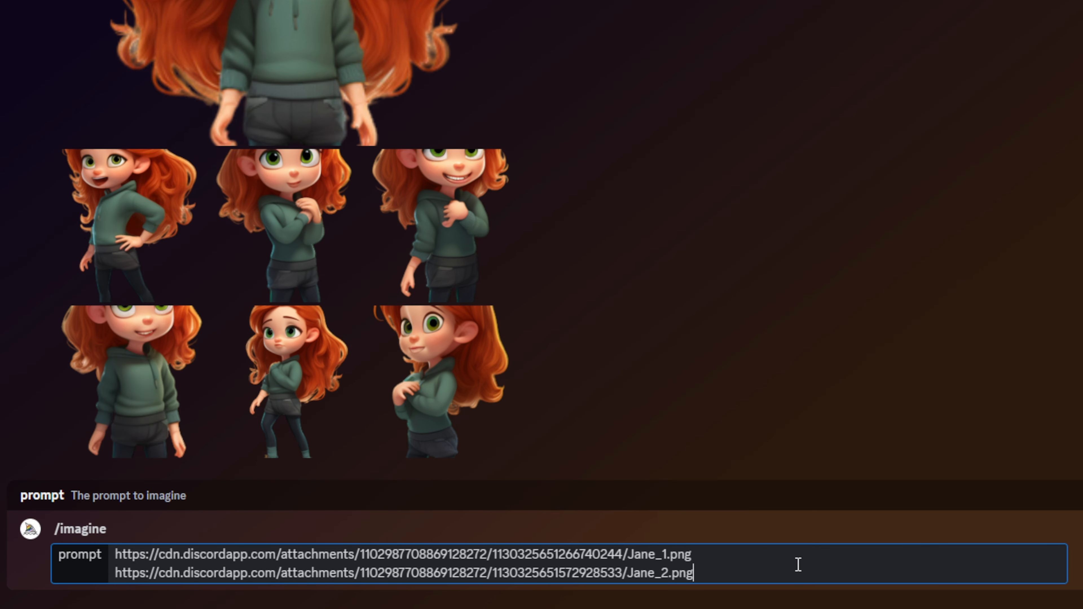
pyautogui.rightClick(309, 233)
pyautogui.click(402, 517)
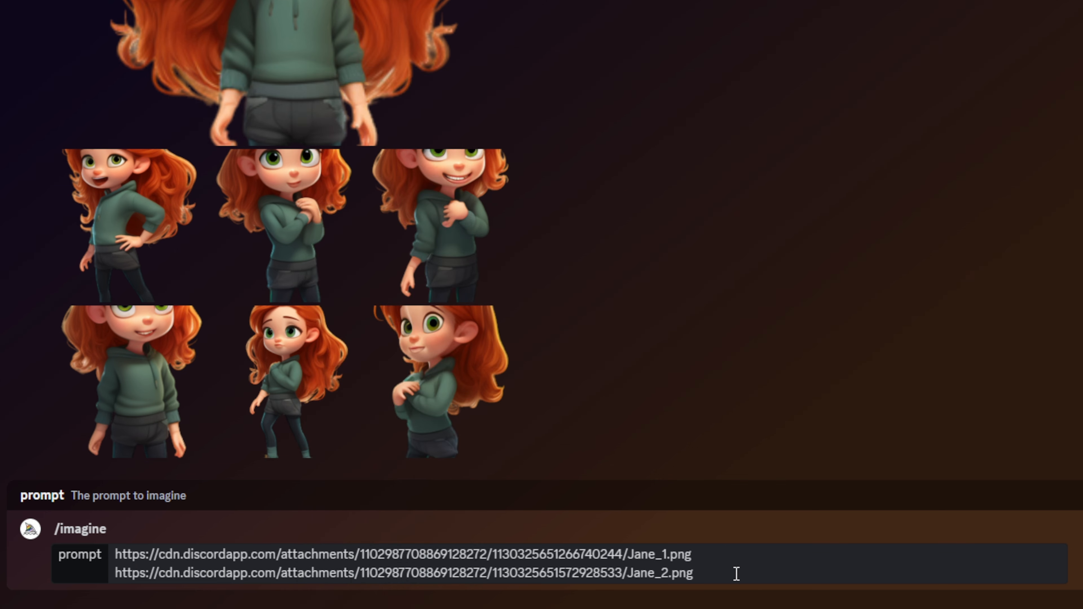
pyautogui.click(716, 577)
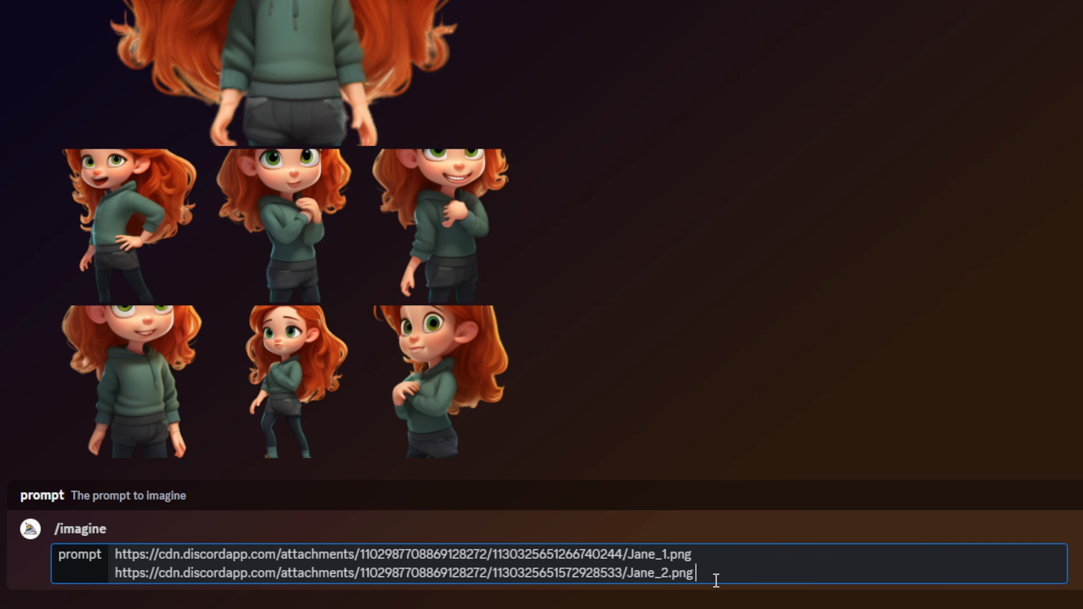
pyautogui.hotkey('ctrl', 'v')
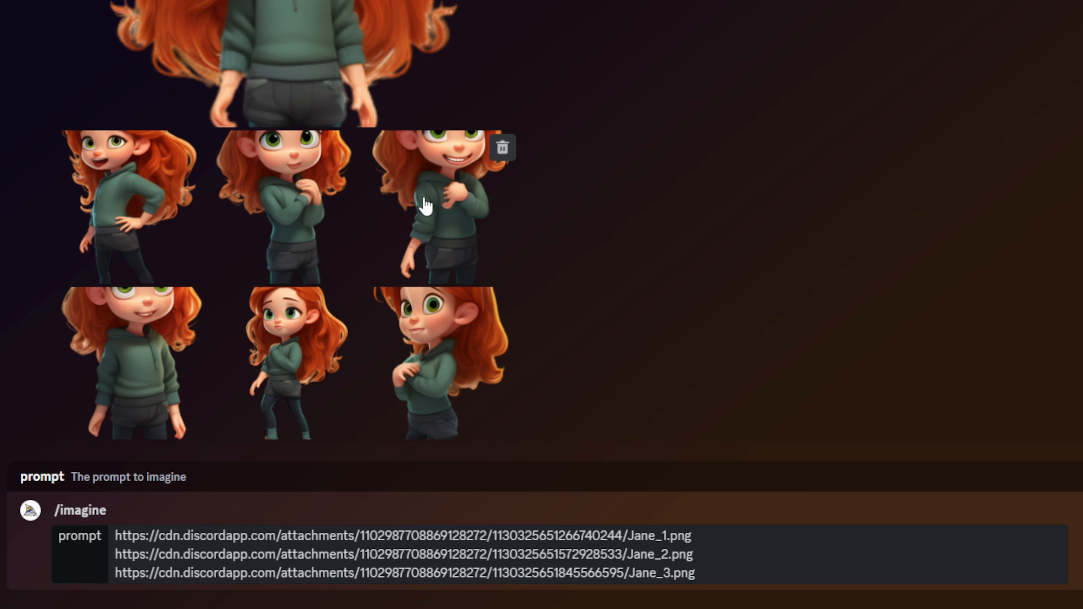
# Step: Append the Jane_4.png and Jane_5.png image links to the /imagine prompt, keeping each link separate from the previous one
pyautogui.rightClick(423, 206)
pyautogui.click(513, 516)
pyautogui.click(715, 574)
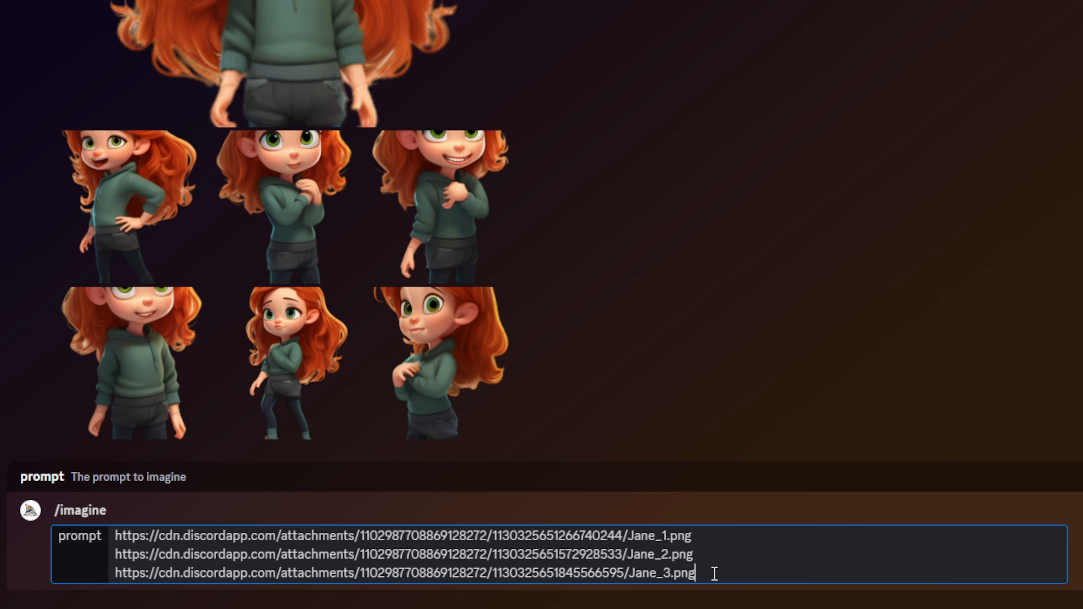
pyautogui.hotkey('ctrl', 'v')
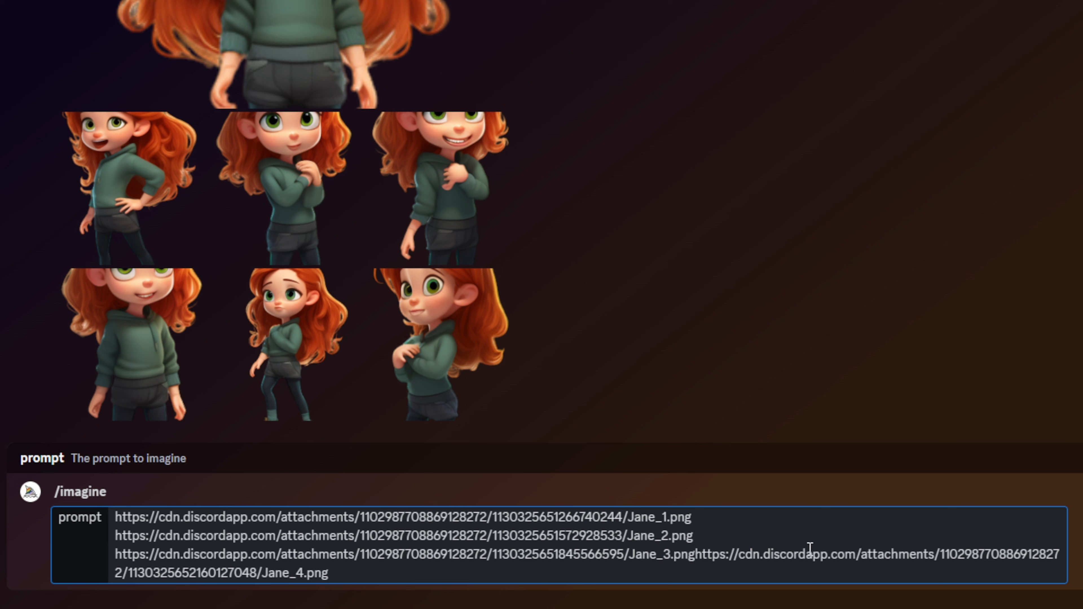
pyautogui.hotkey('shift', 'Return')
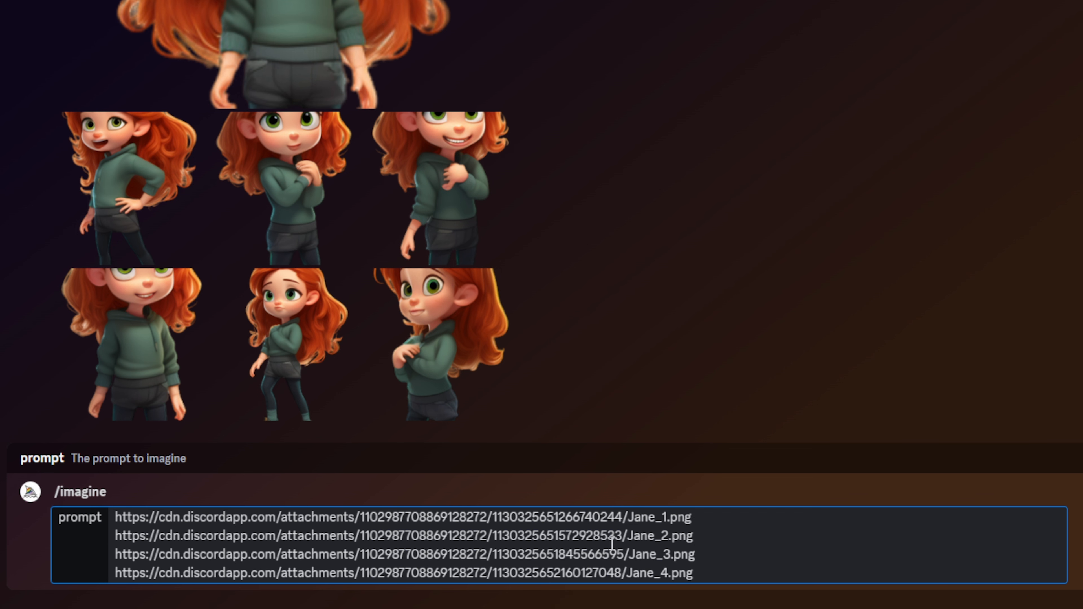
pyautogui.rightClick(130, 346)
pyautogui.click(197, 514)
pyautogui.click(736, 568)
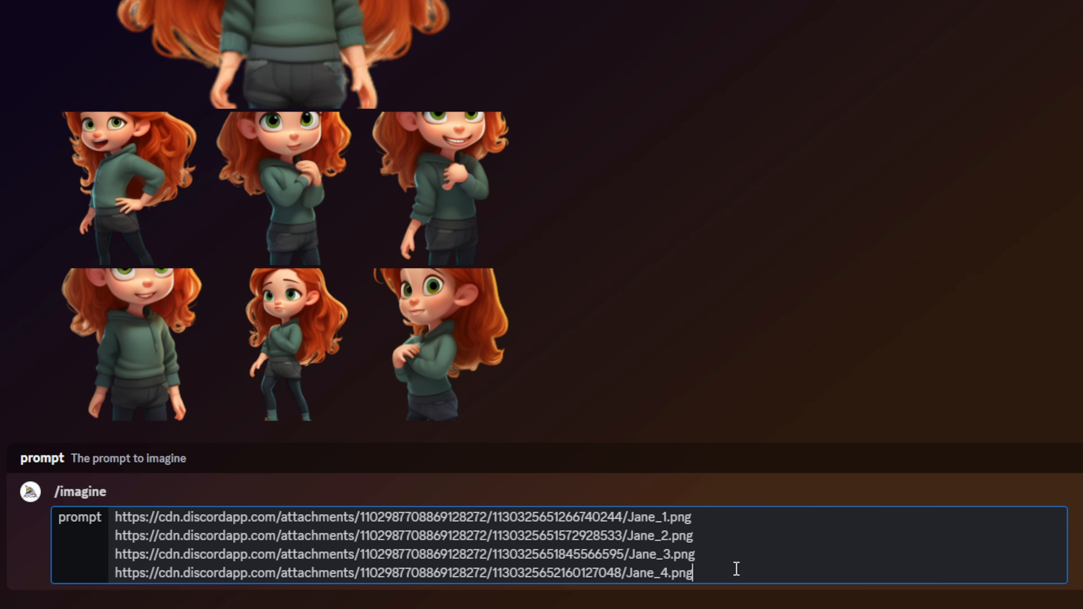
pyautogui.hotkey('shift', 'Return')
pyautogui.hotkey('ctrl', 'v')
# Step: Complete the reference list in the /imagine prompt with the image links of Jane_6.png and Jane_7.png
pyautogui.rightClick(255, 337)
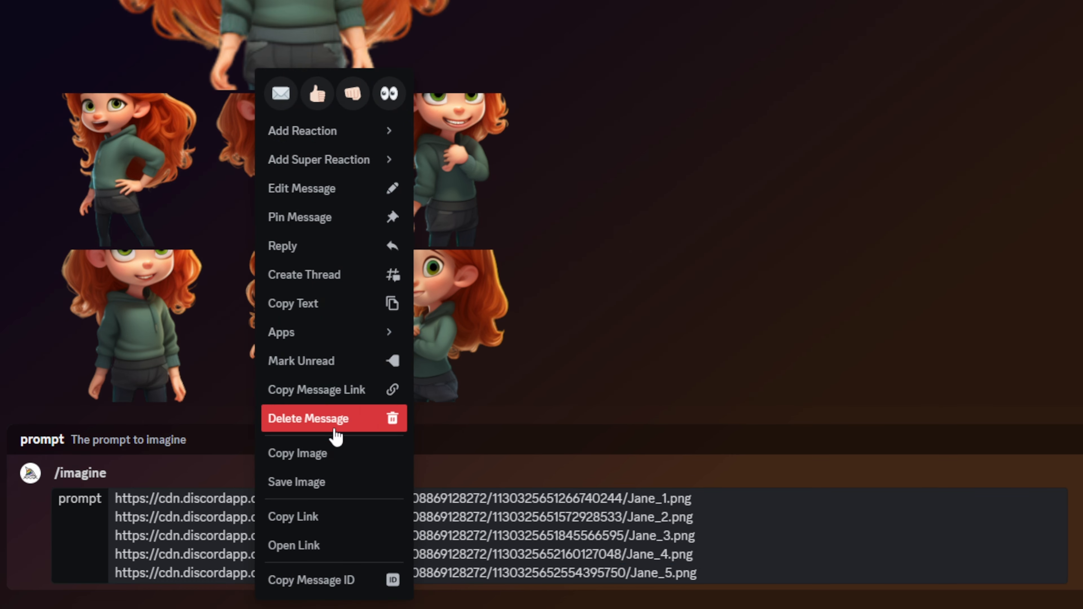
pyautogui.click(326, 529)
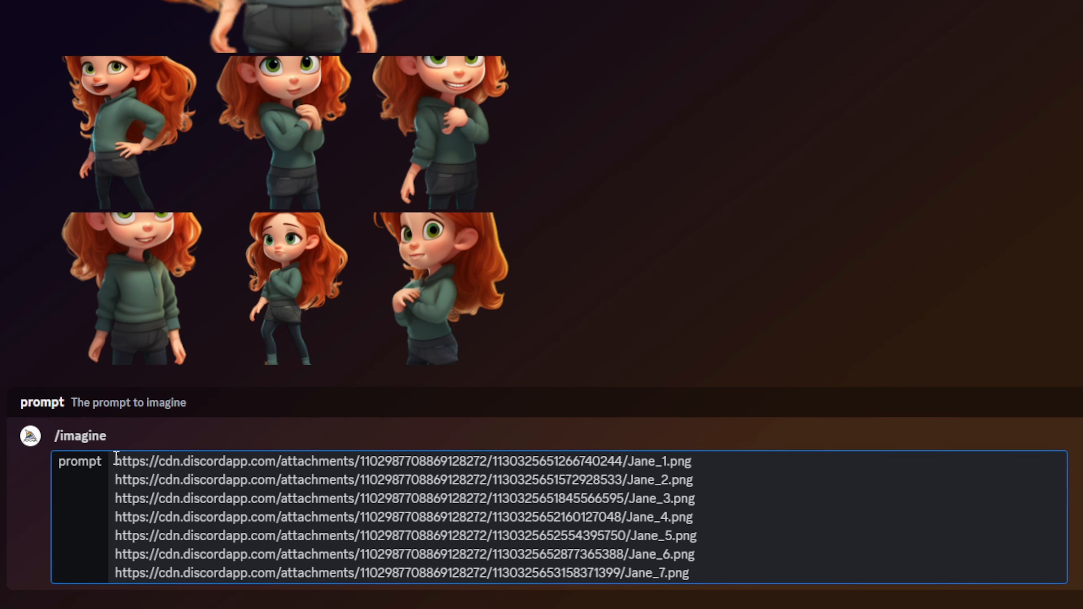
pyautogui.moveTo(115, 458); pyautogui.dragTo(728, 574)
pyautogui.click(730, 573)
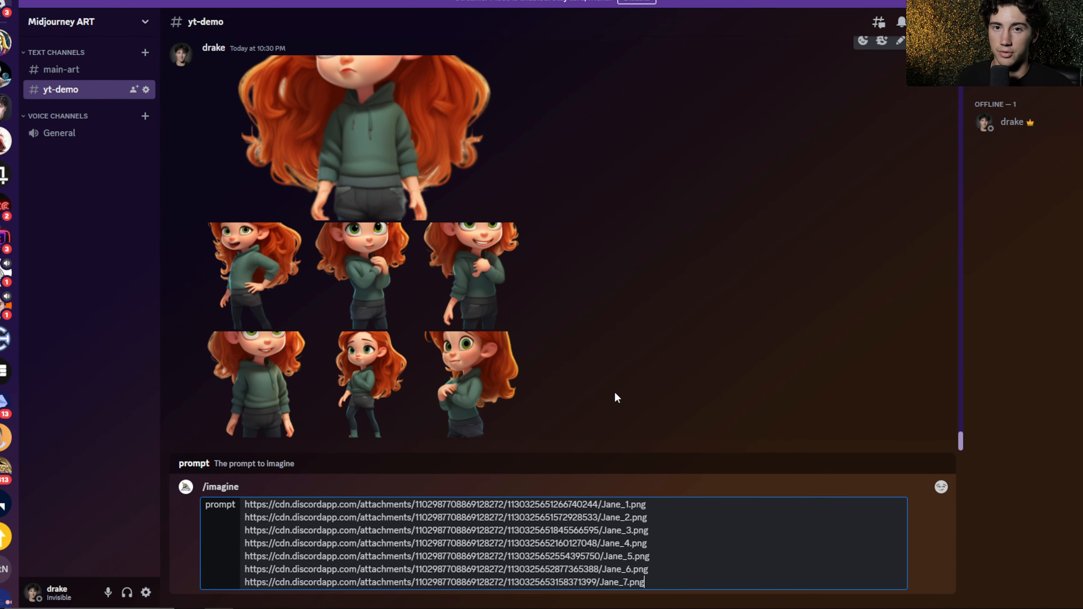
# Step: Copy the original red haired girl prompt, including --ar 16:9, and append it after the seven image links in the /imagine prompt
pyautogui.scroll(8, 612, 400)
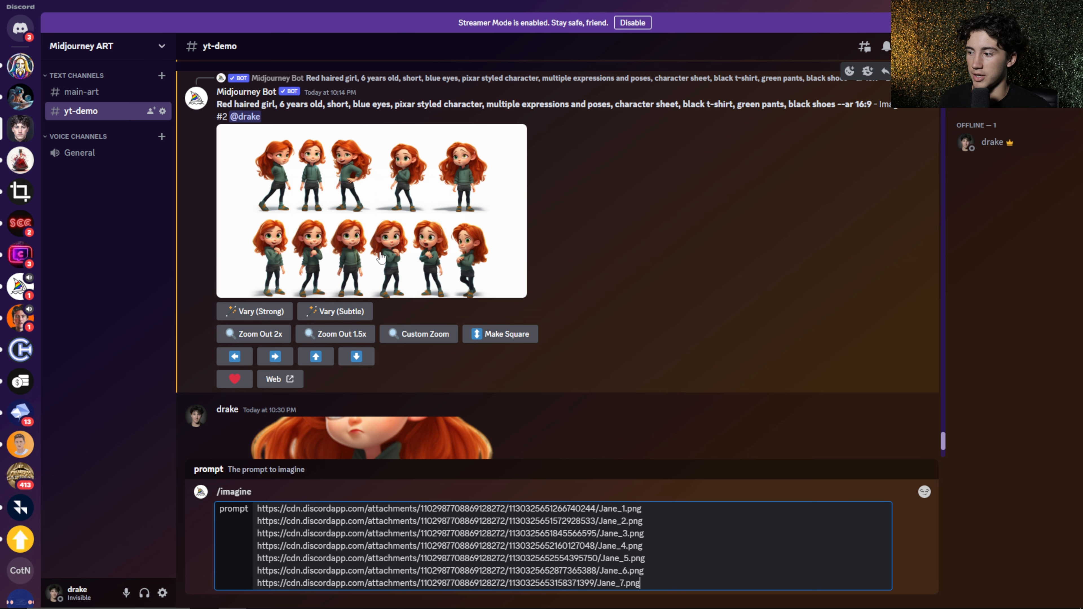
pyautogui.scroll(3, 381, 257)
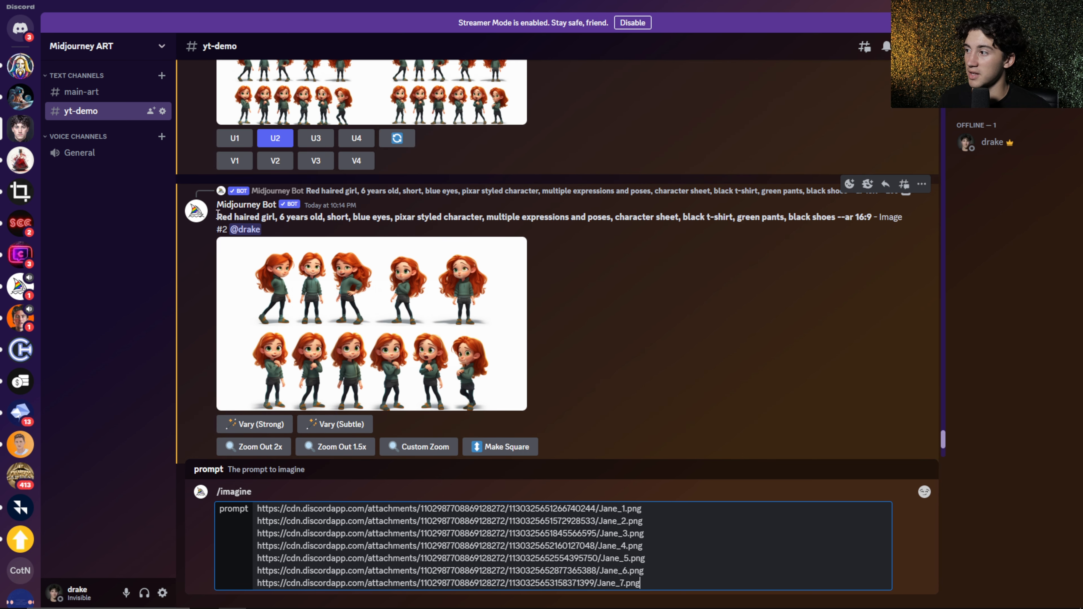
pyautogui.moveTo(217, 213); pyautogui.dragTo(878, 218)
pyautogui.scroll(-6, 344, 365)
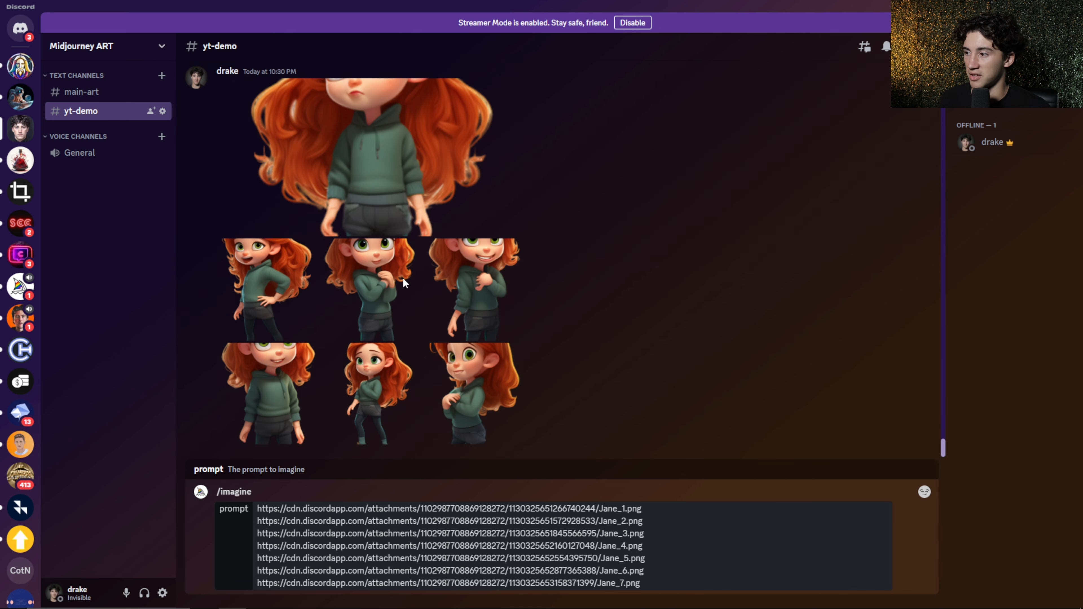
pyautogui.scroll(6, 403, 277)
pyautogui.scroll(1, 787, 296)
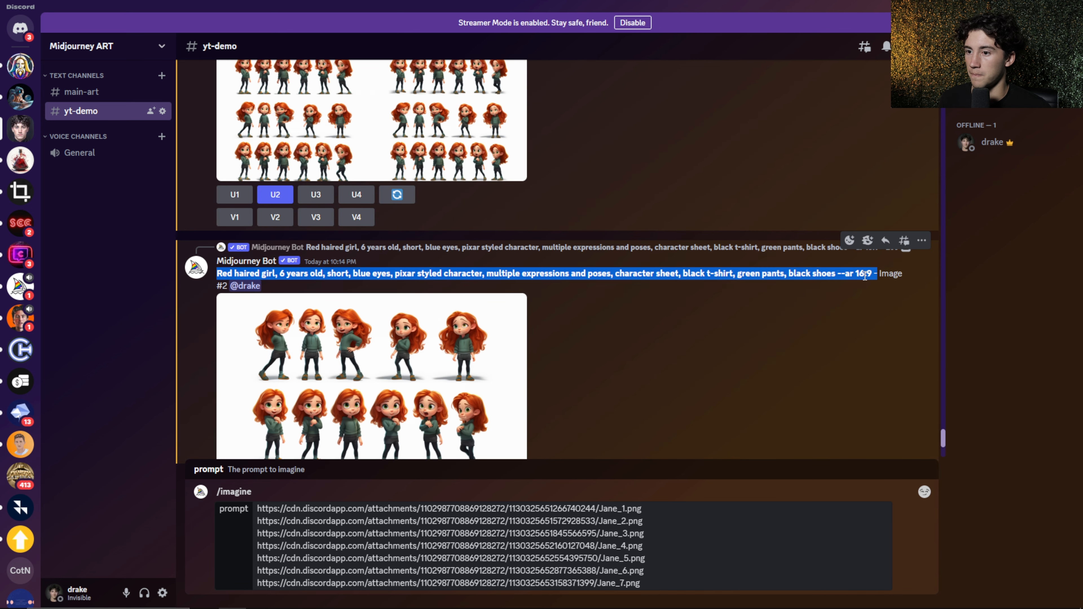
pyautogui.moveTo(872, 275); pyautogui.dragTo(213, 274)
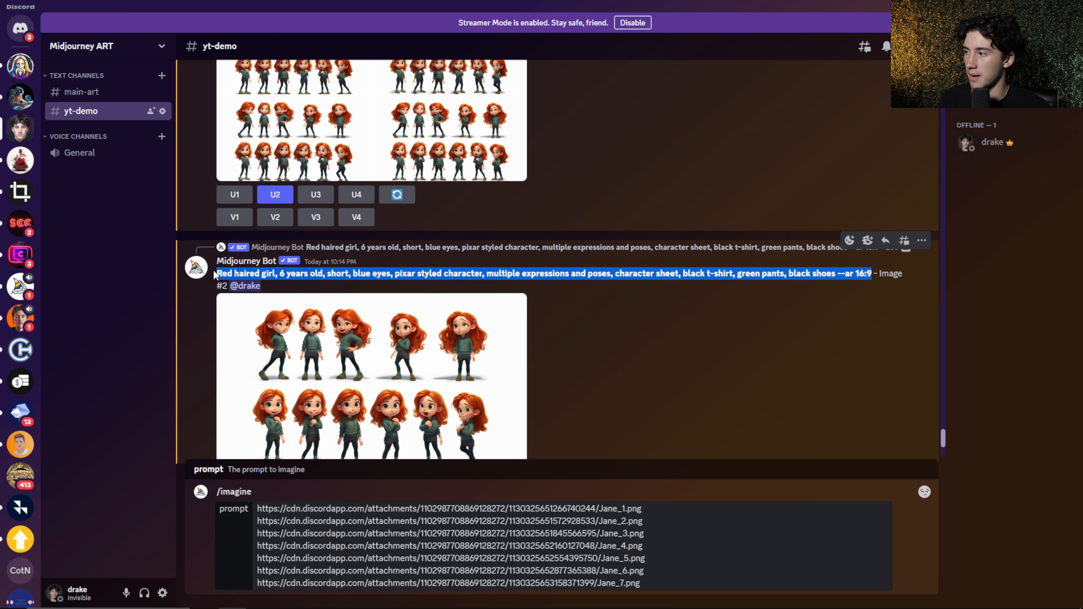
pyautogui.click(669, 581)
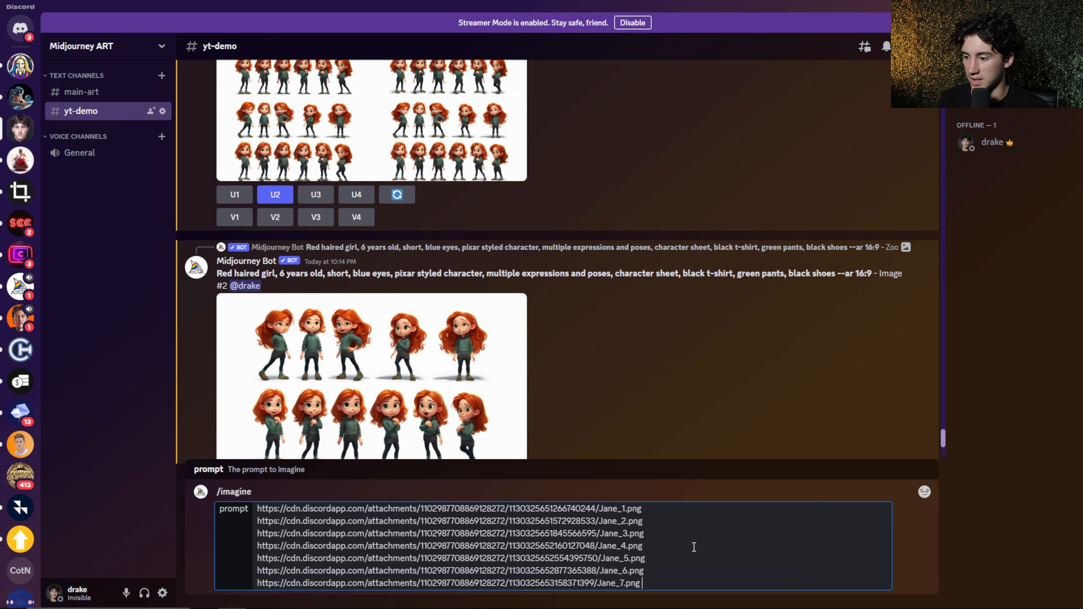
pyautogui.hotkey('ctrl', 'v')
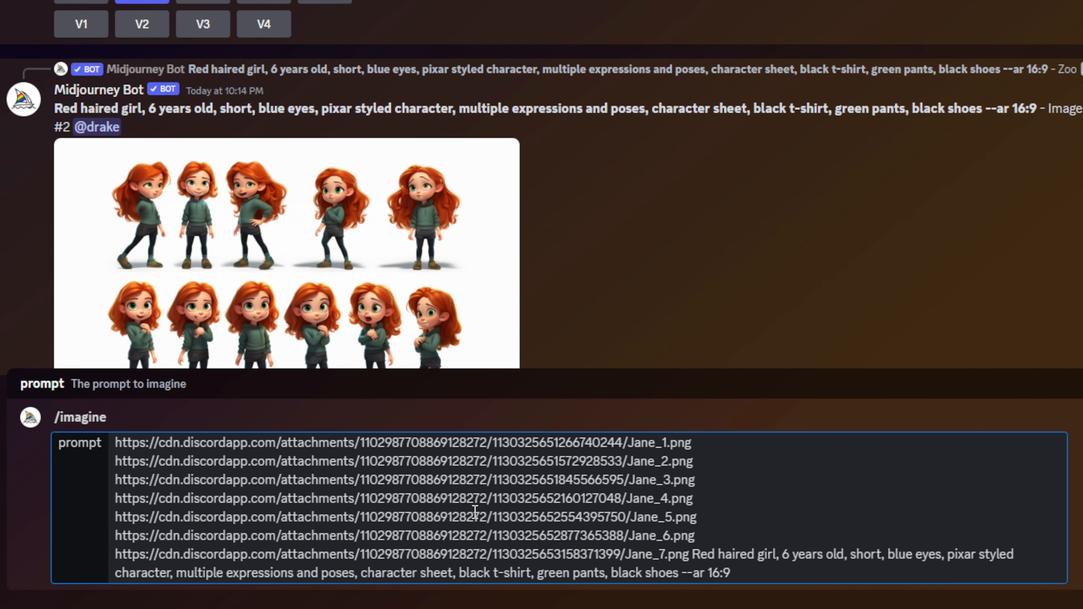
# Step: Remove "multiple expressions and poses, character sheet," from the description in the /imagine prompt
pyautogui.scroll(-10, 612, 252)
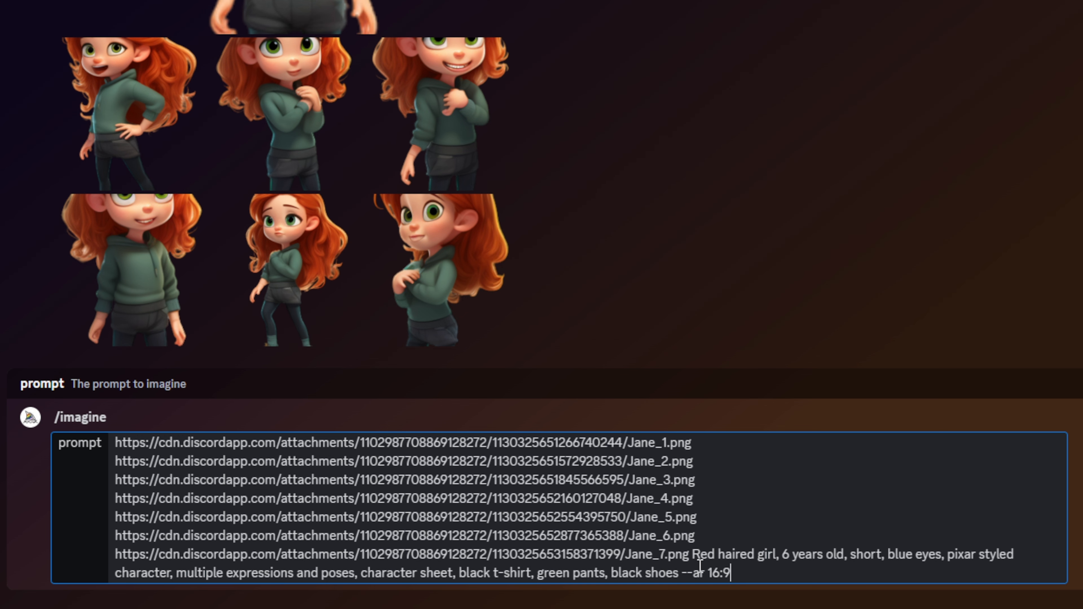
pyautogui.moveTo(694, 555); pyautogui.dragTo(1016, 558)
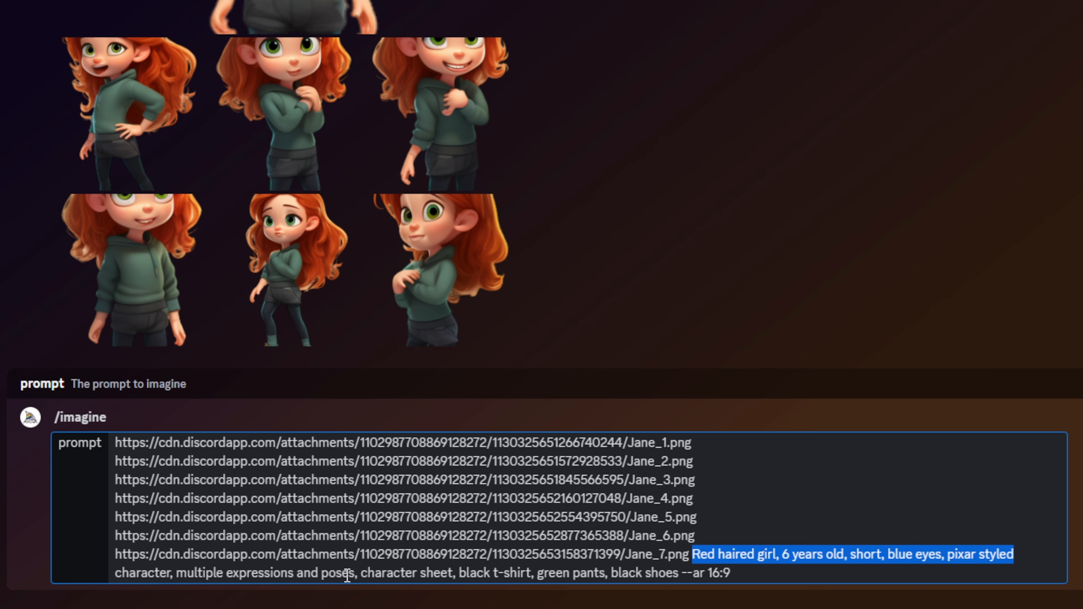
pyautogui.click(155, 570)
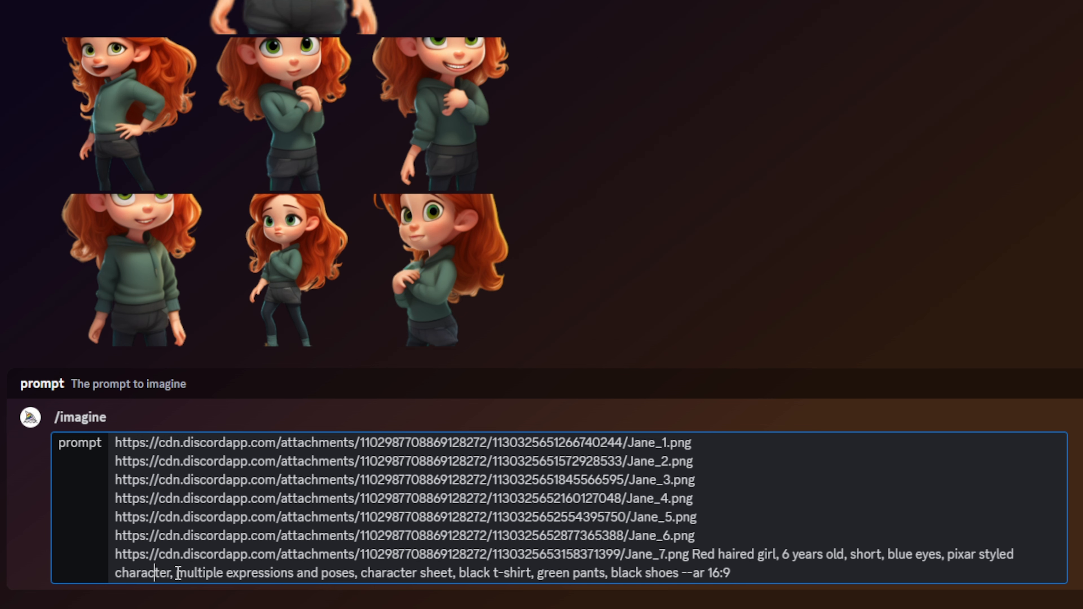
pyautogui.moveTo(179, 572); pyautogui.dragTo(458, 579)
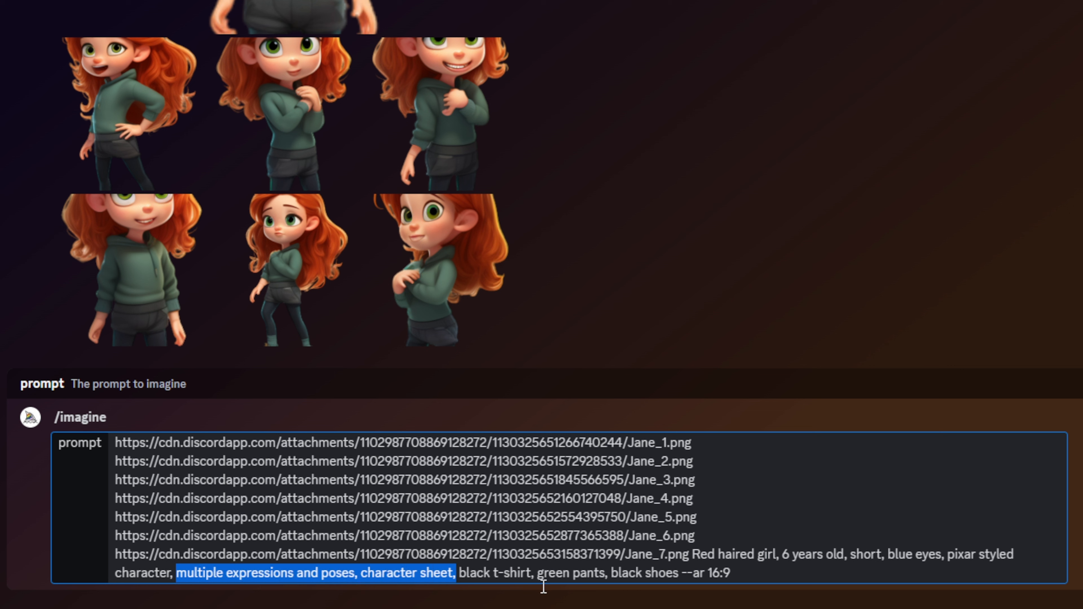
pyautogui.press('BackSpace')
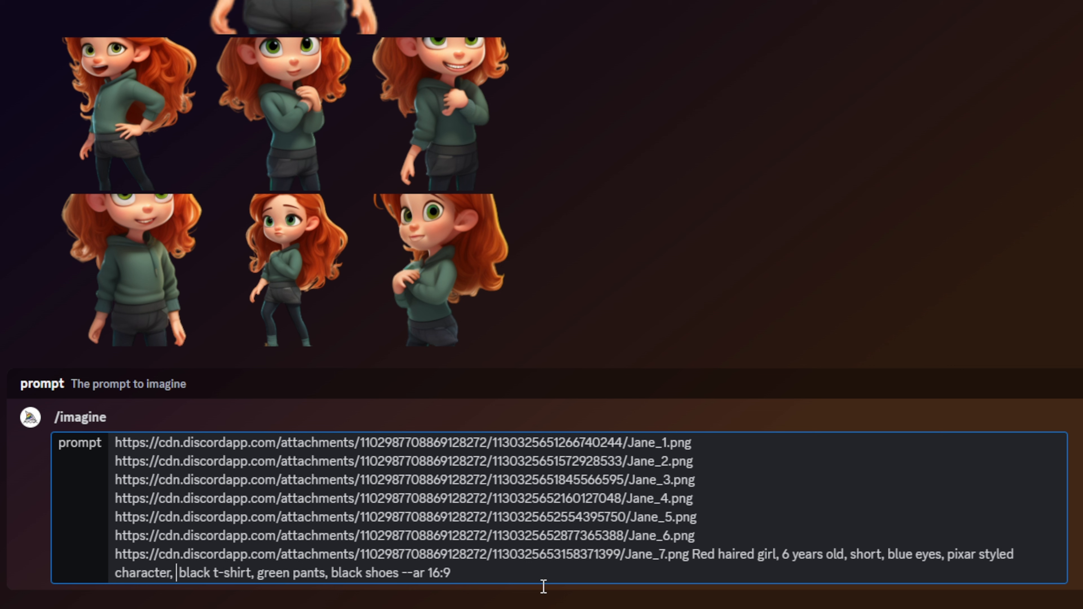
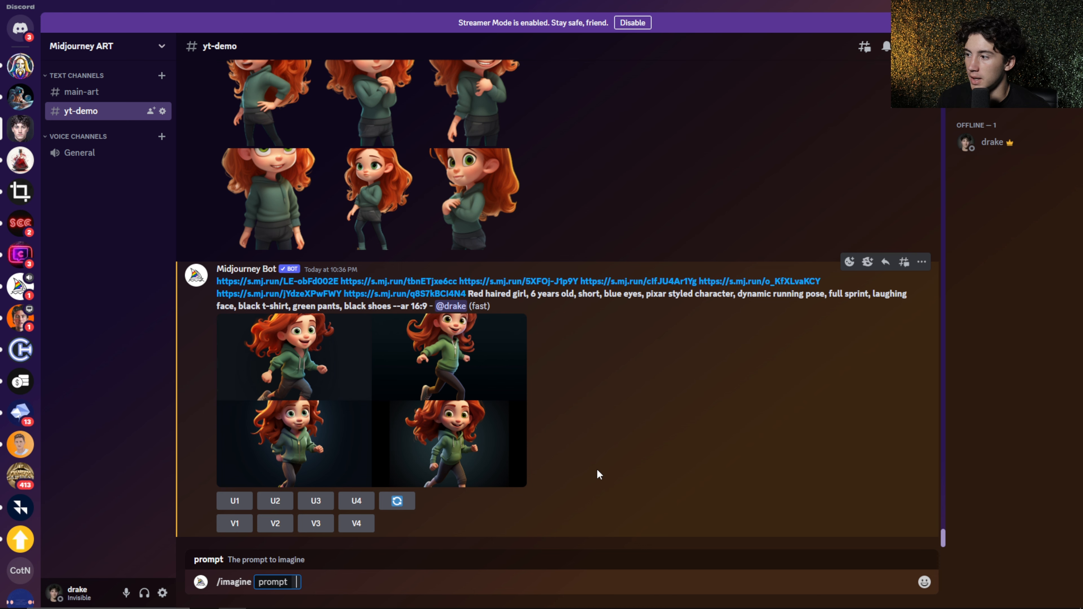
# Step: Compare the four generated running images with the reference cutouts and the prompt used, and inspect the image grid enlarged
pyautogui.scroll(5, 546, 469)
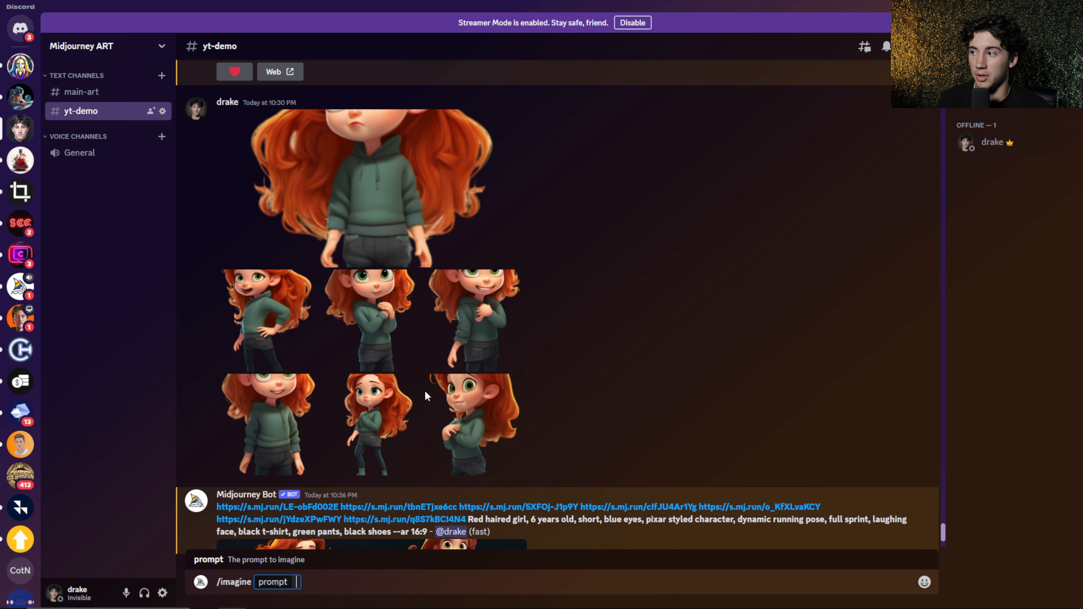
pyautogui.scroll(-5, 439, 347)
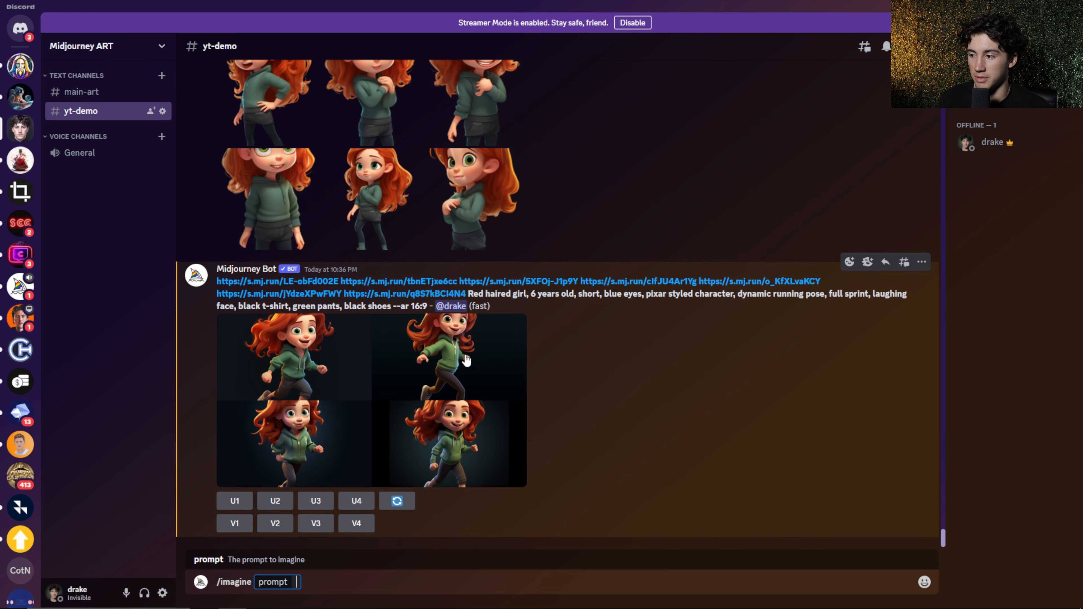
pyautogui.scroll(4, 373, 372)
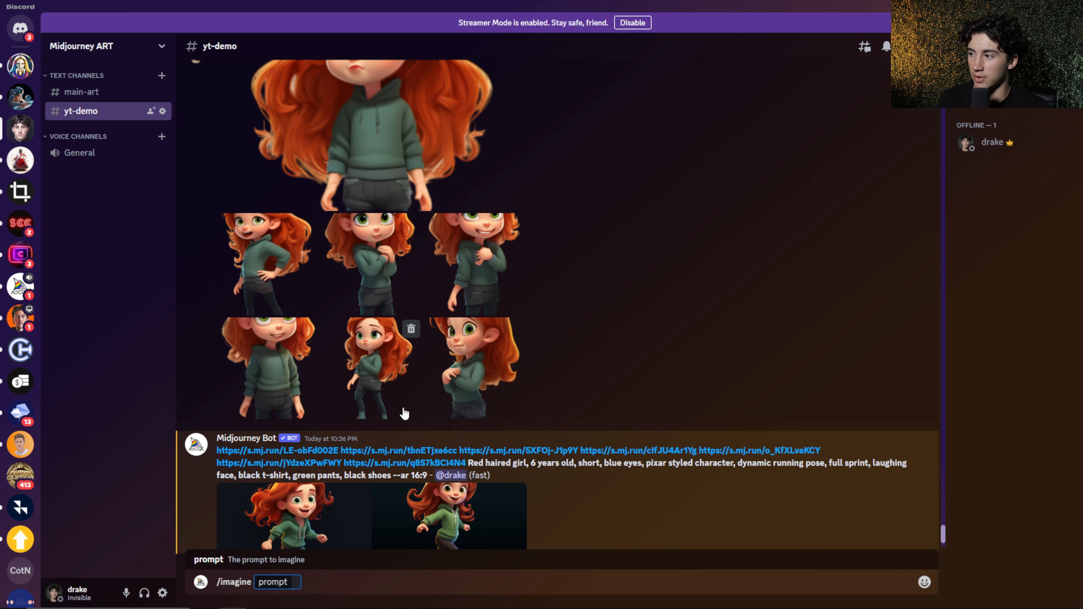
pyautogui.scroll(3, 387, 422)
pyautogui.scroll(-7, 369, 373)
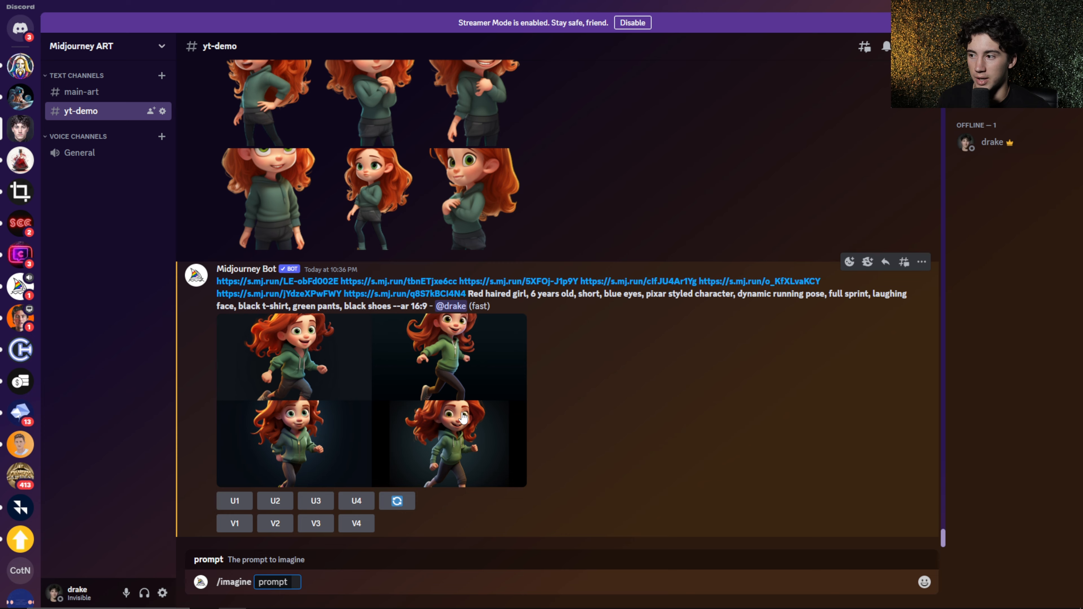
pyautogui.scroll(1, 452, 406)
pyautogui.scroll(-1, 443, 434)
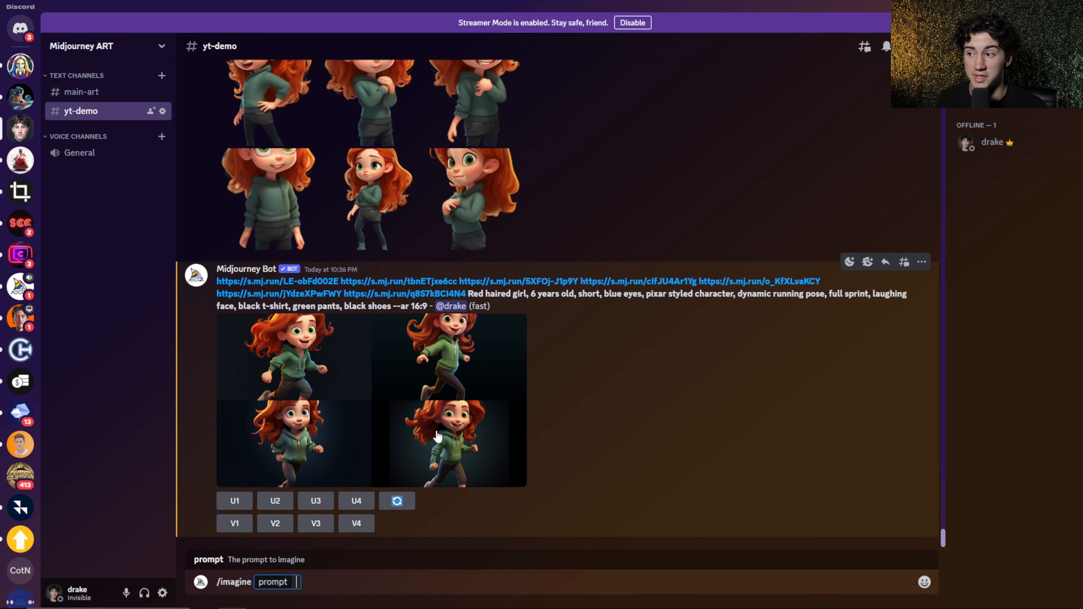
pyautogui.moveTo(217, 281); pyautogui.dragTo(860, 295)
pyautogui.click(756, 309)
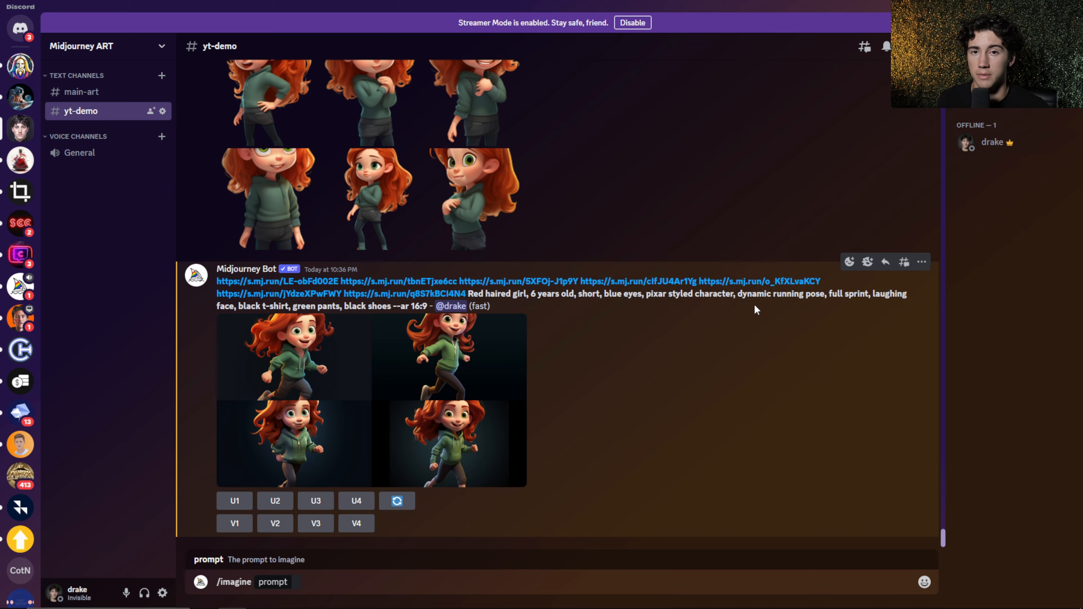
pyautogui.click(375, 376)
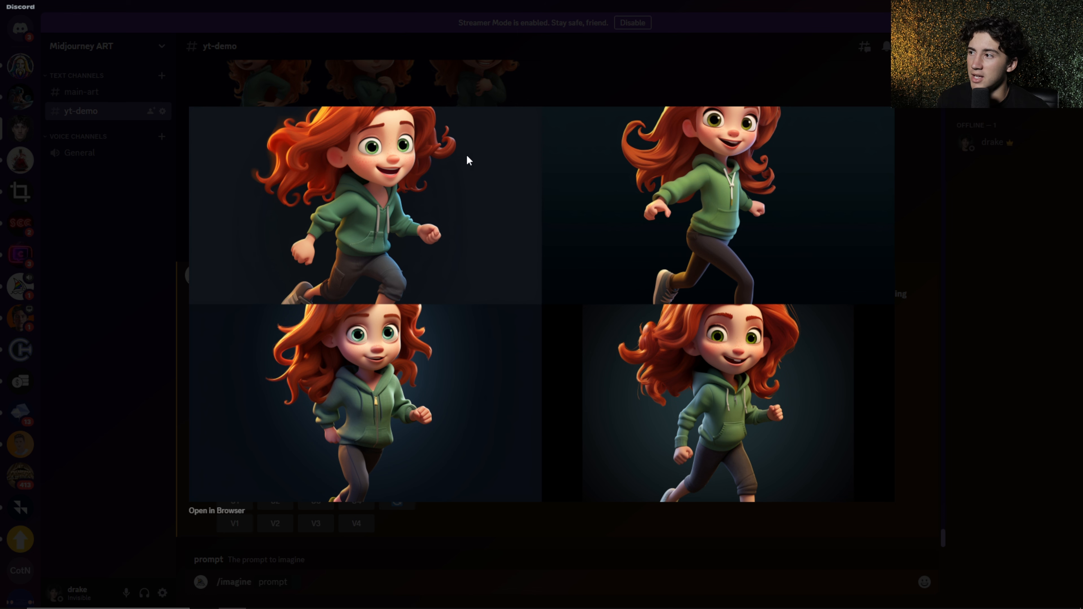
pyautogui.click(624, 96)
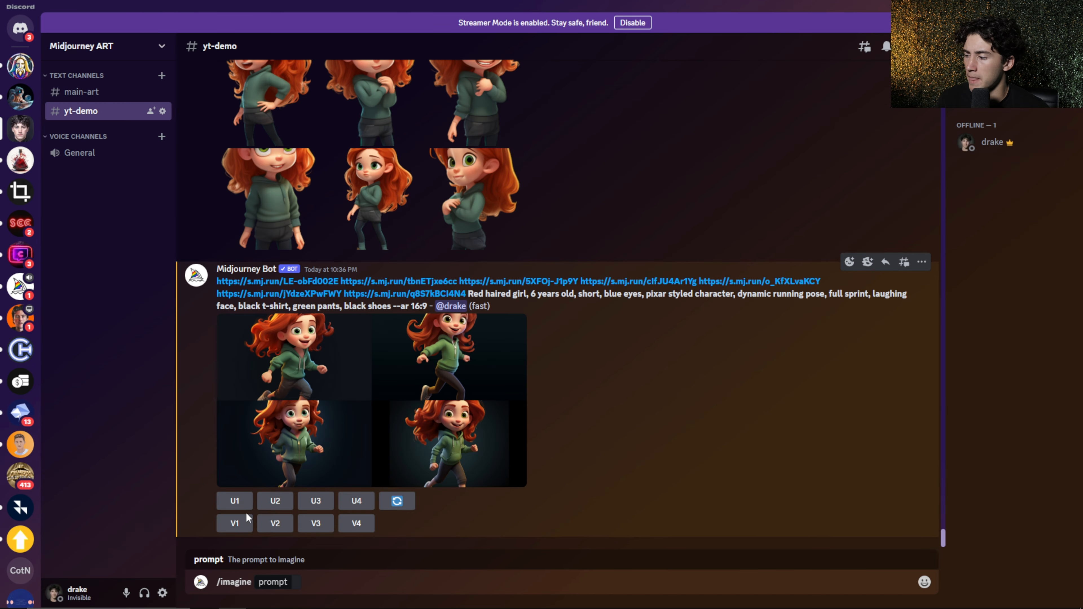
# Step: Upscale the first running image and generate a 1.5x zoomed-out version of it
pyautogui.click(234, 501)
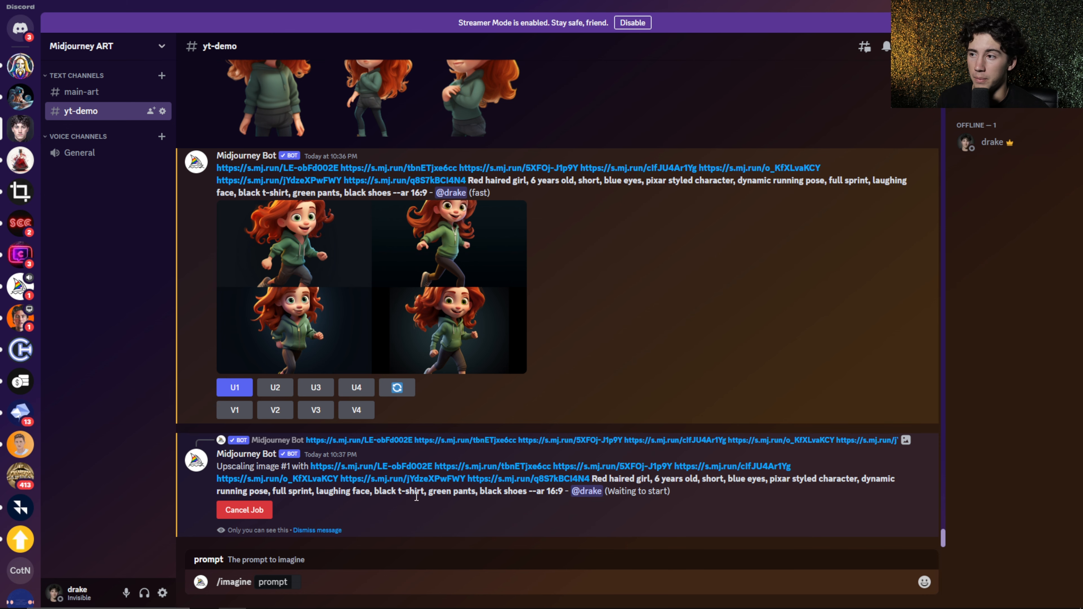
pyautogui.click(337, 477)
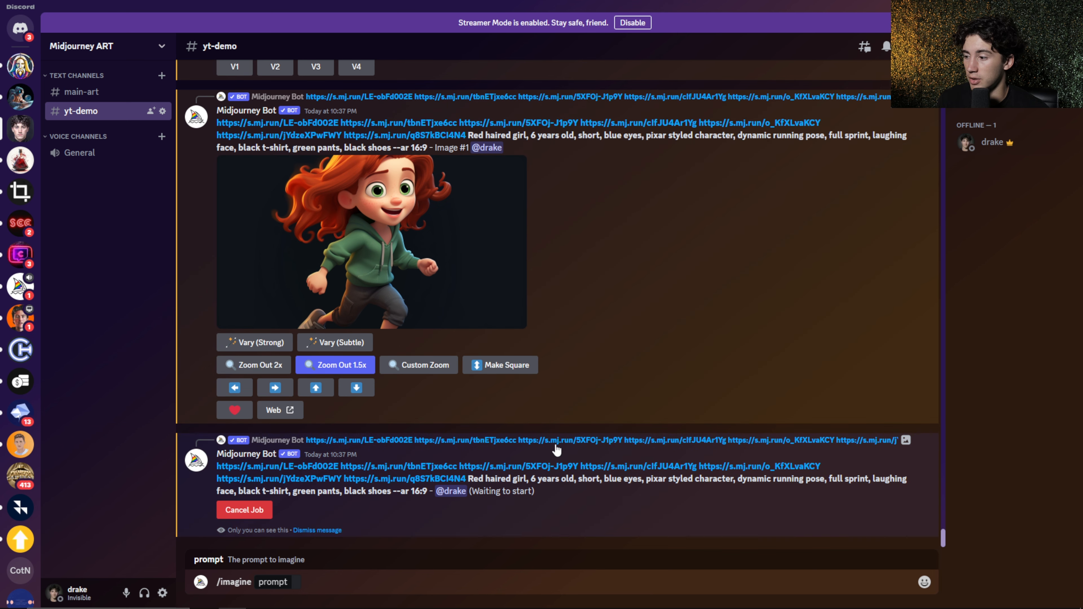
pyautogui.scroll(10, 550, 301)
pyautogui.scroll(-14, 491, 350)
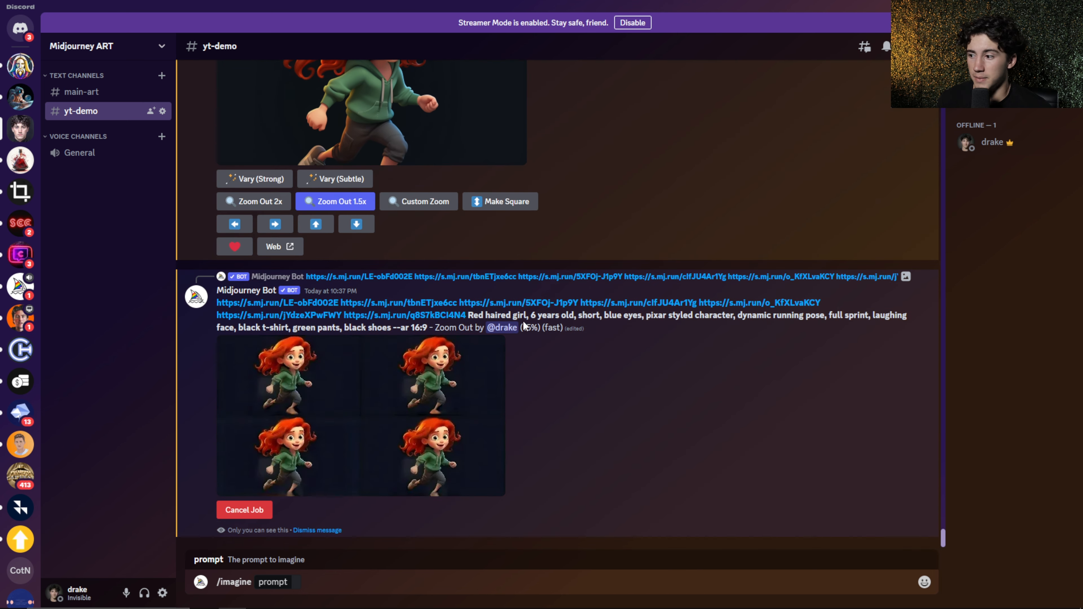
# Step: Copy the full running-pose prompt with its shortened image links and paste it into a new /imagine prompt
pyautogui.scroll(10, 432, 392)
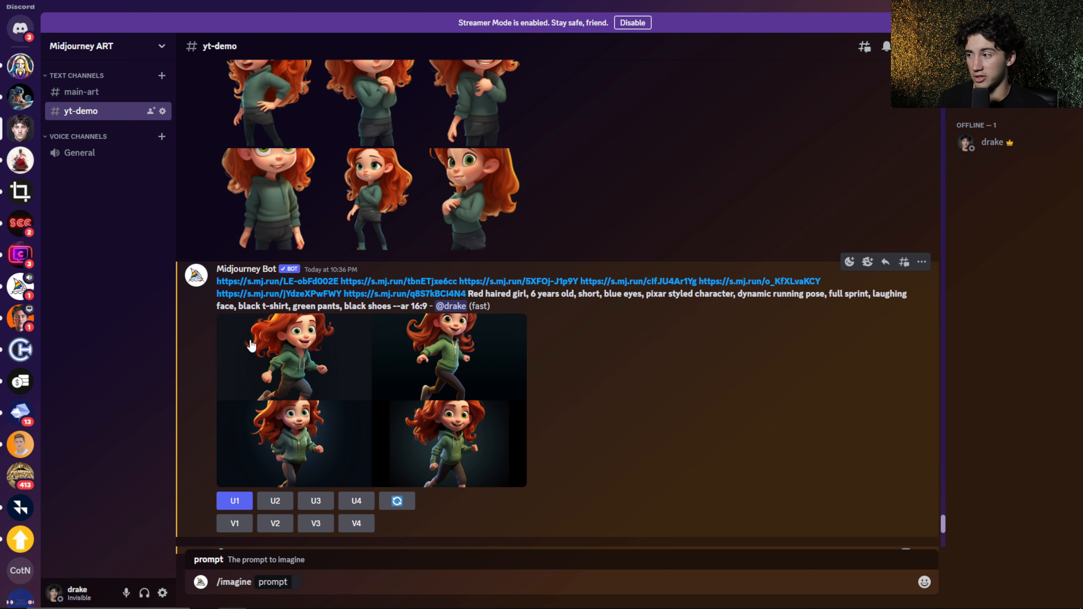
pyautogui.moveTo(216, 284); pyautogui.dragTo(451, 300)
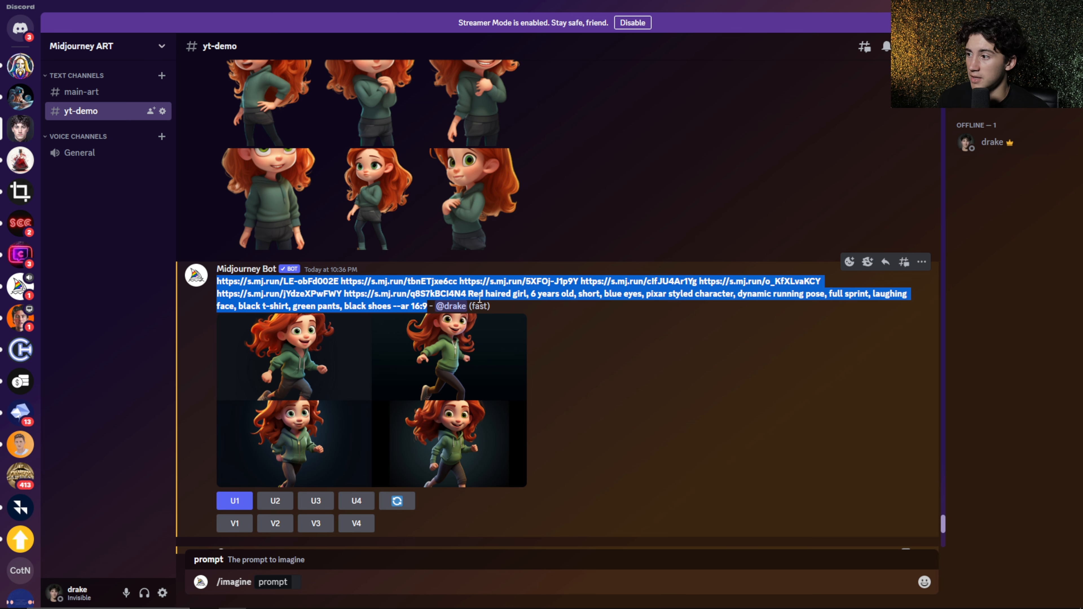
pyautogui.rightClick(540, 294)
pyautogui.click(571, 289)
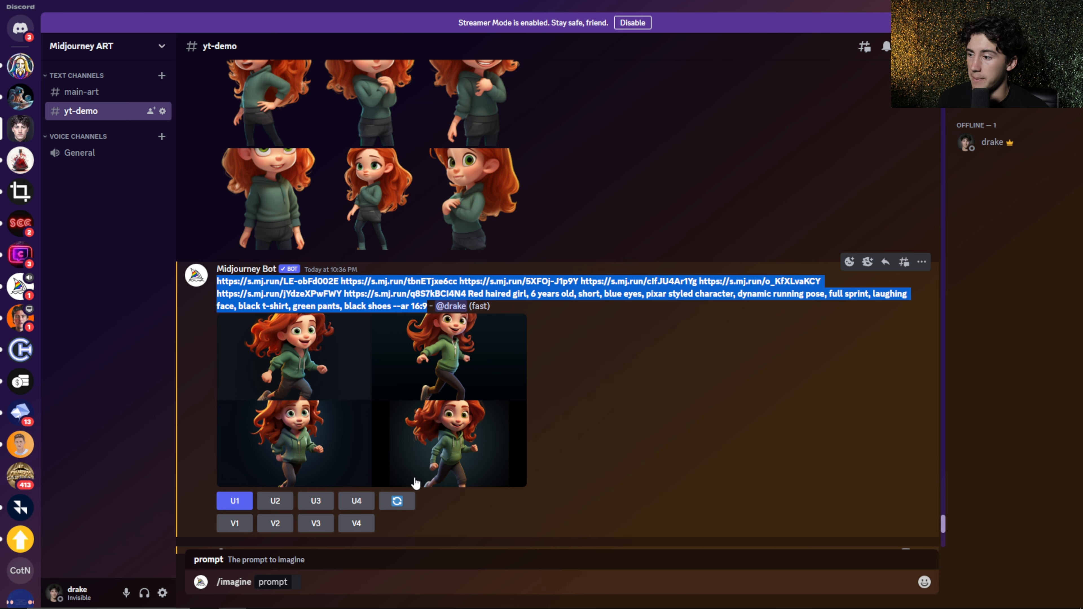
pyautogui.scroll(-10, 341, 520)
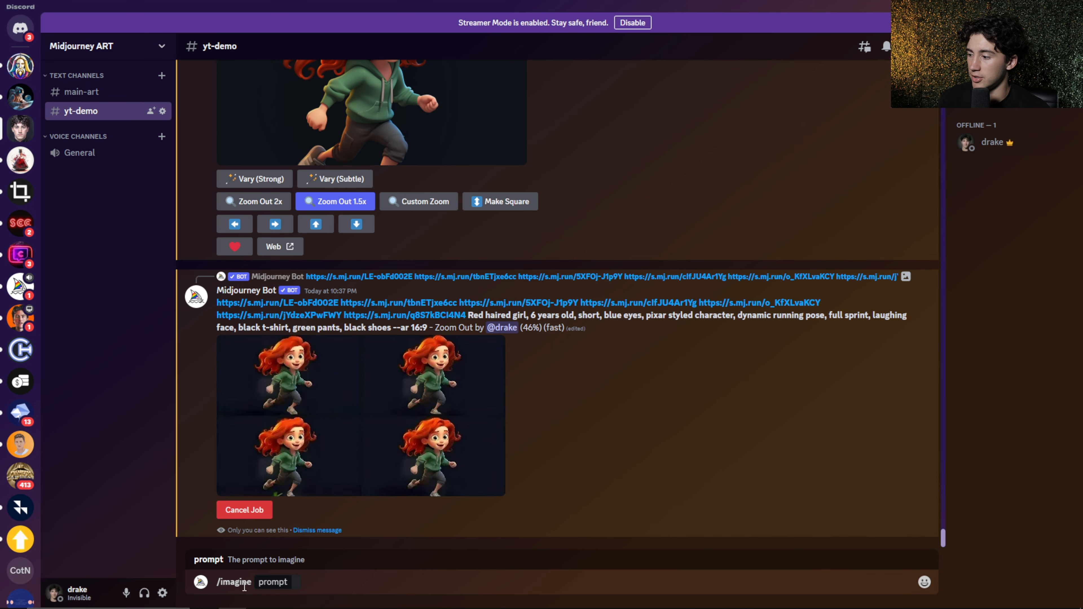
pyautogui.click(297, 582)
pyautogui.hotkey('ctrl', 'v')
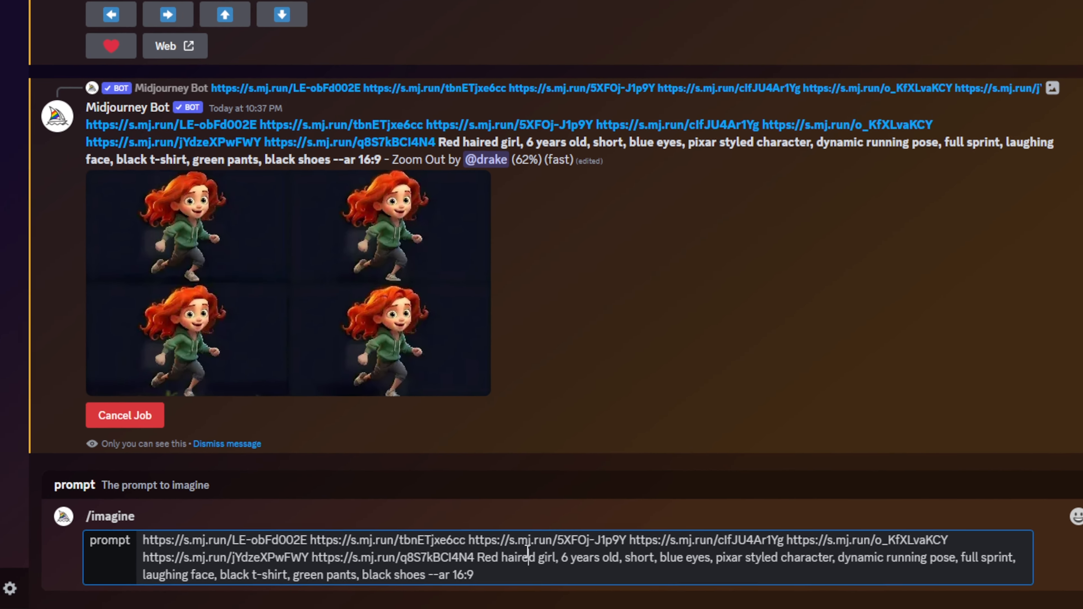
# Step: Replace the running pose and laughing face wording with "worried expression, front view, close up," and change the clothing to "green sweatshirt, black pants"
pyautogui.click(533, 559)
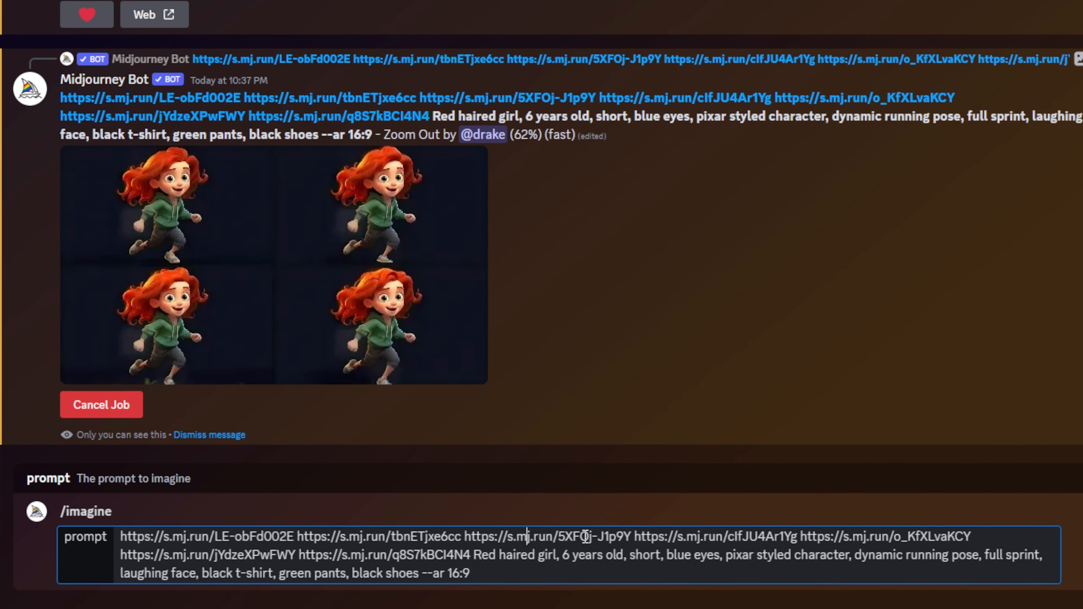
pyautogui.click(668, 537)
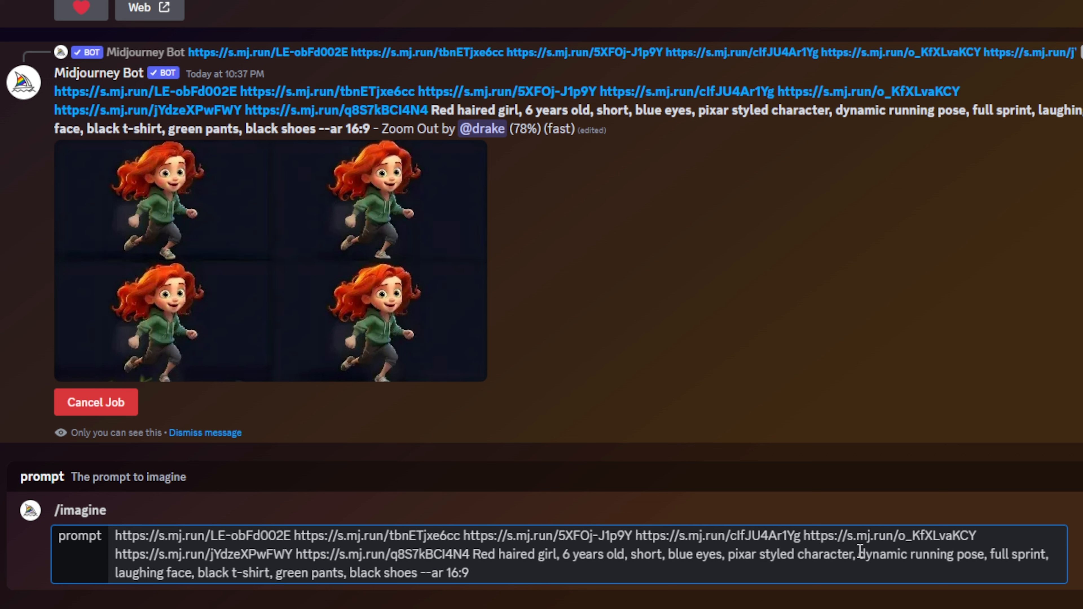
pyautogui.moveTo(857, 553); pyautogui.dragTo(195, 574)
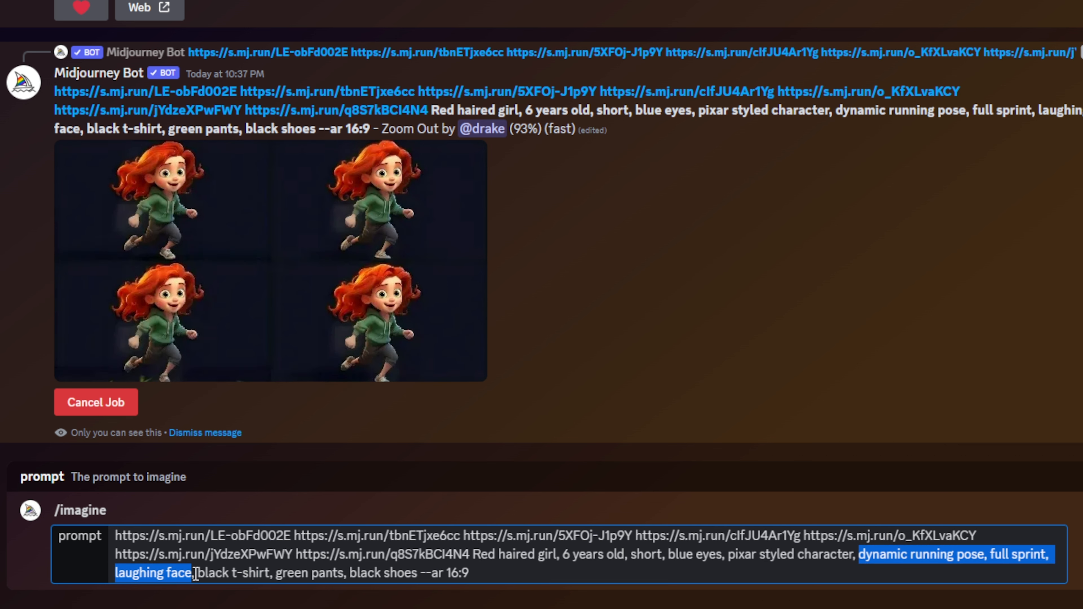
pyautogui.press('BackSpace')
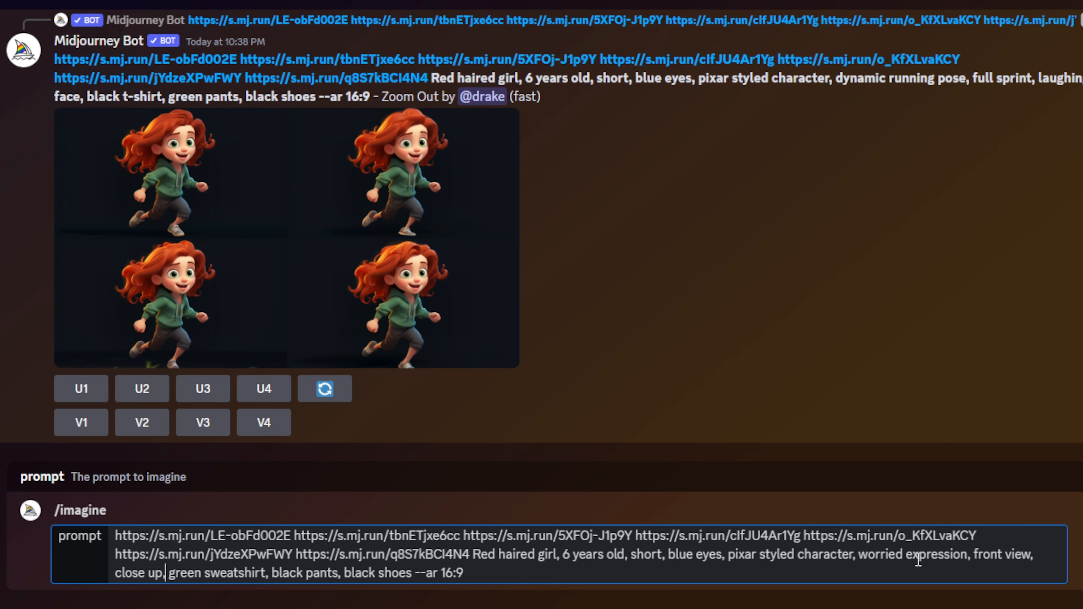
pyautogui.moveTo(858, 554); pyautogui.dragTo(1041, 556)
pyautogui.click(1051, 560)
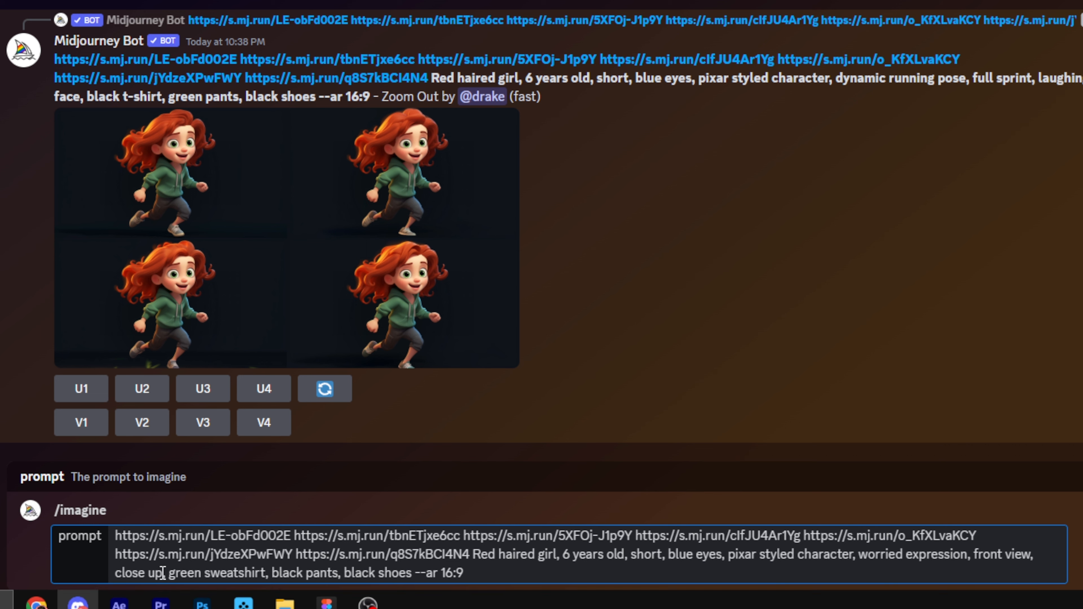
pyautogui.moveTo(162, 573); pyautogui.dragTo(116, 573)
pyautogui.click(280, 568)
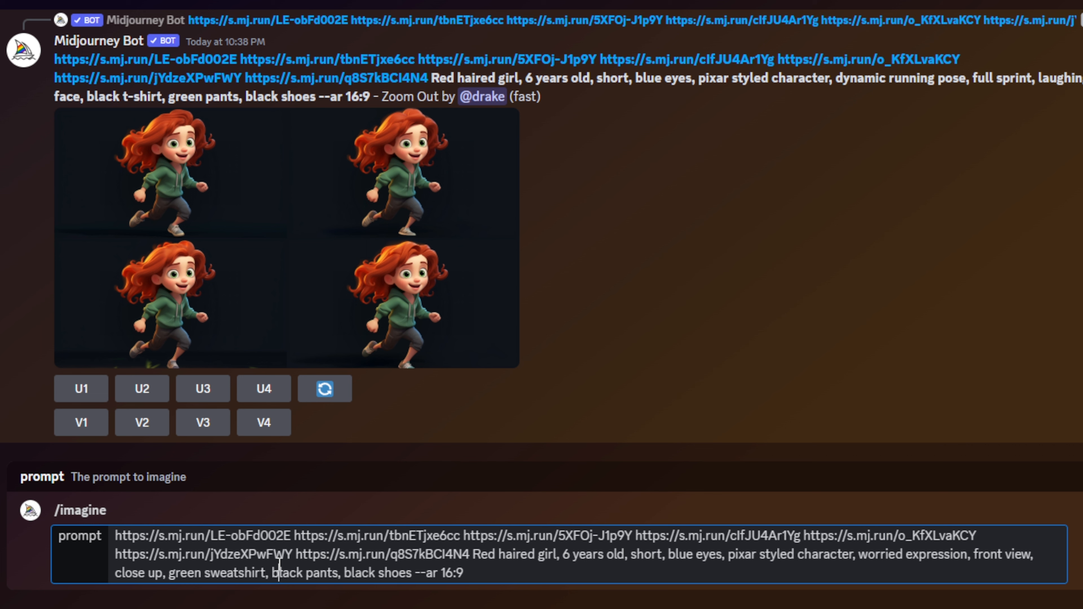
# Step: Submit the worried-expression prompt, and upscale the first image of the zoomed-out running grid after checking it enlarged
pyautogui.press('Return')
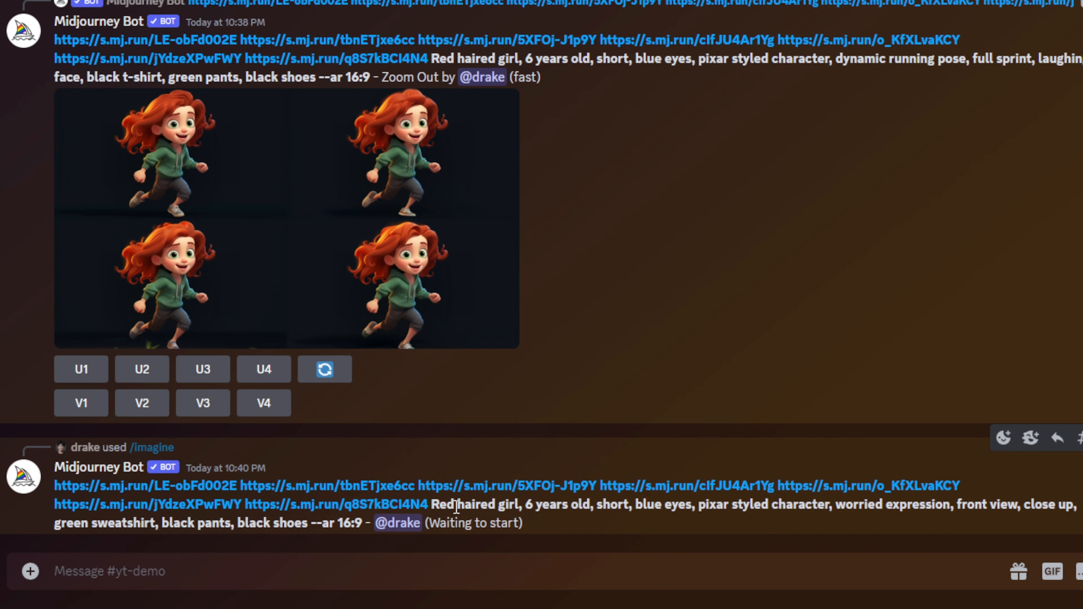
pyautogui.scroll(3, 440, 484)
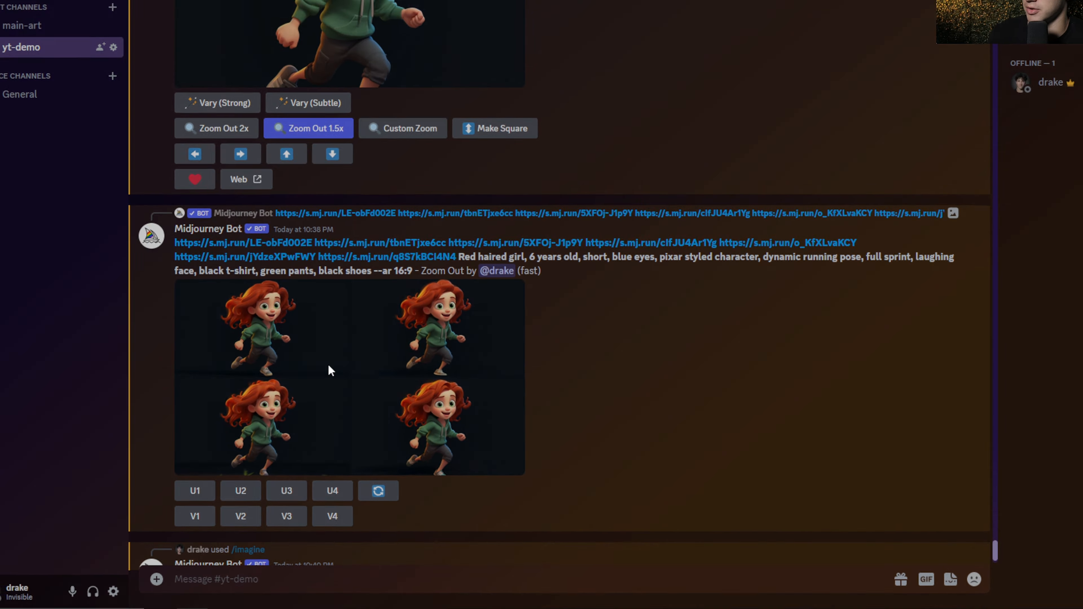
pyautogui.click(229, 301)
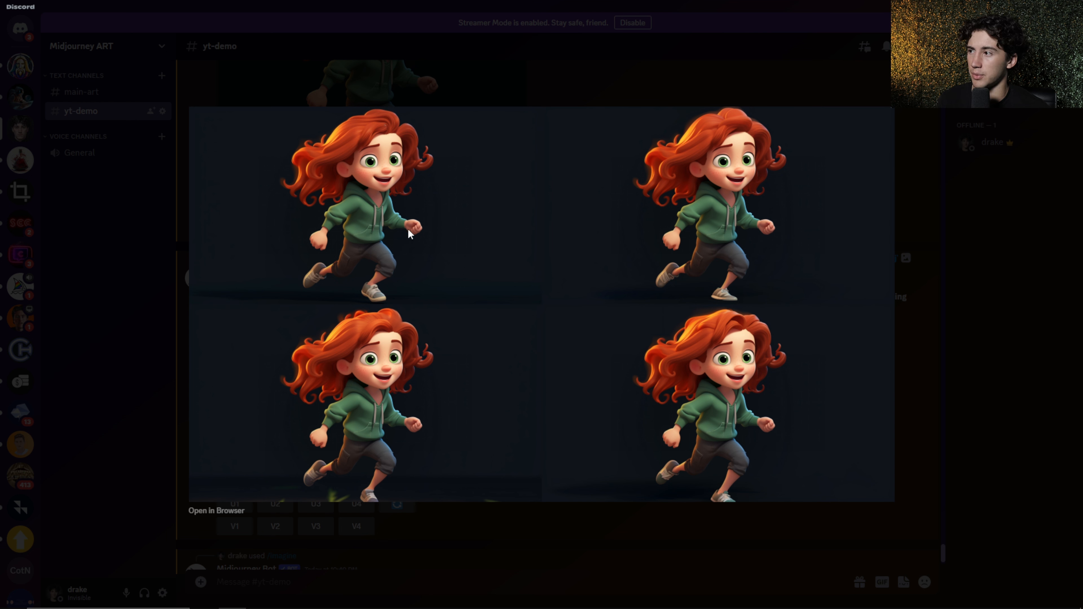
pyautogui.click(938, 341)
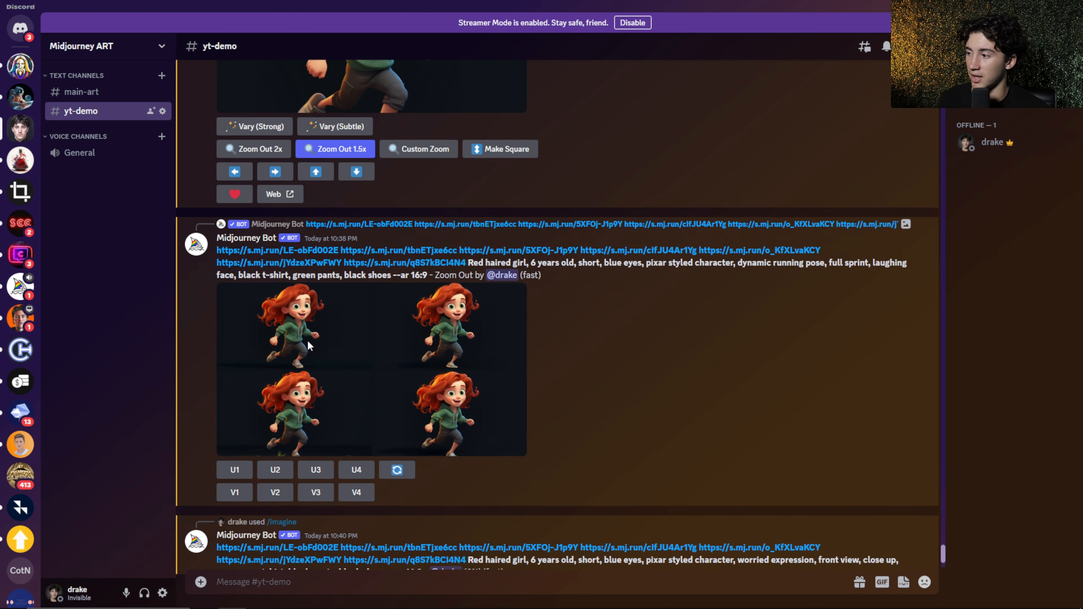
pyautogui.click(235, 447)
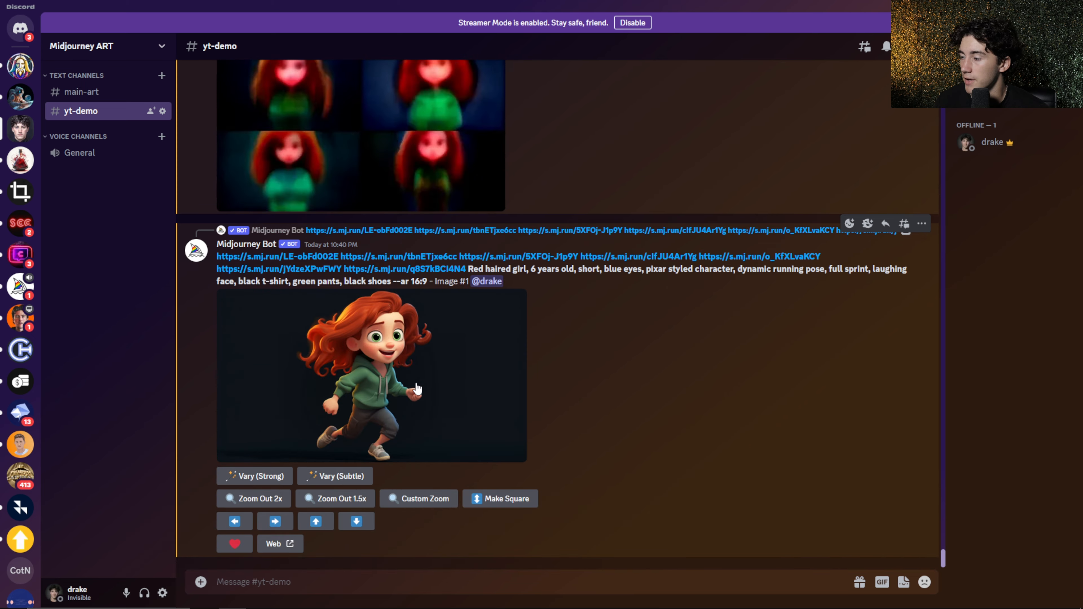
pyautogui.click(434, 425)
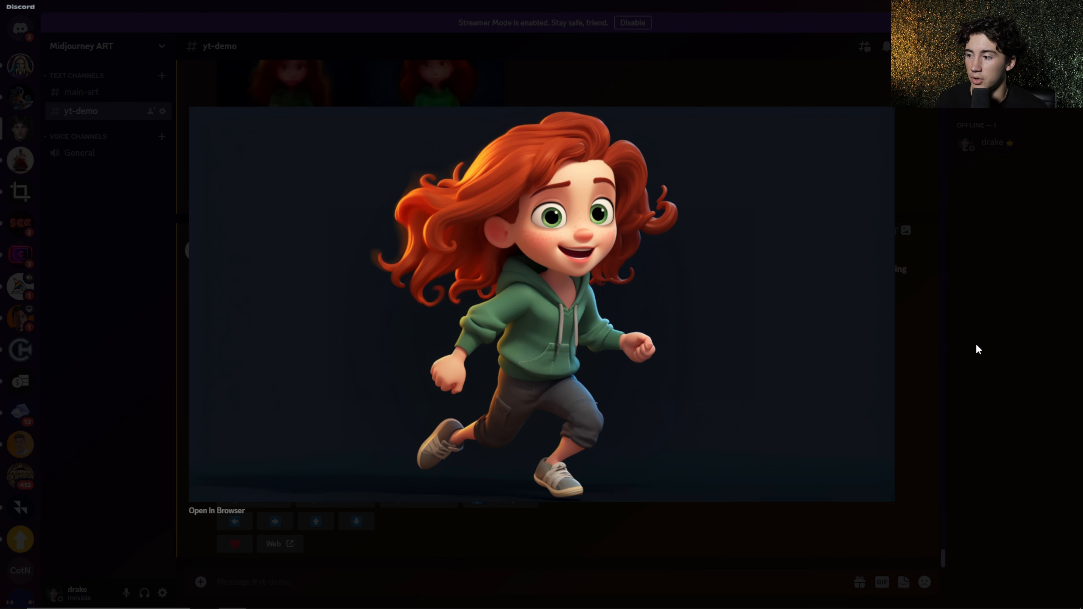
# Step: Inspect the worried-expression image grid enlarged and review its upscaled and zoomed-out versions
pyautogui.press('Left')
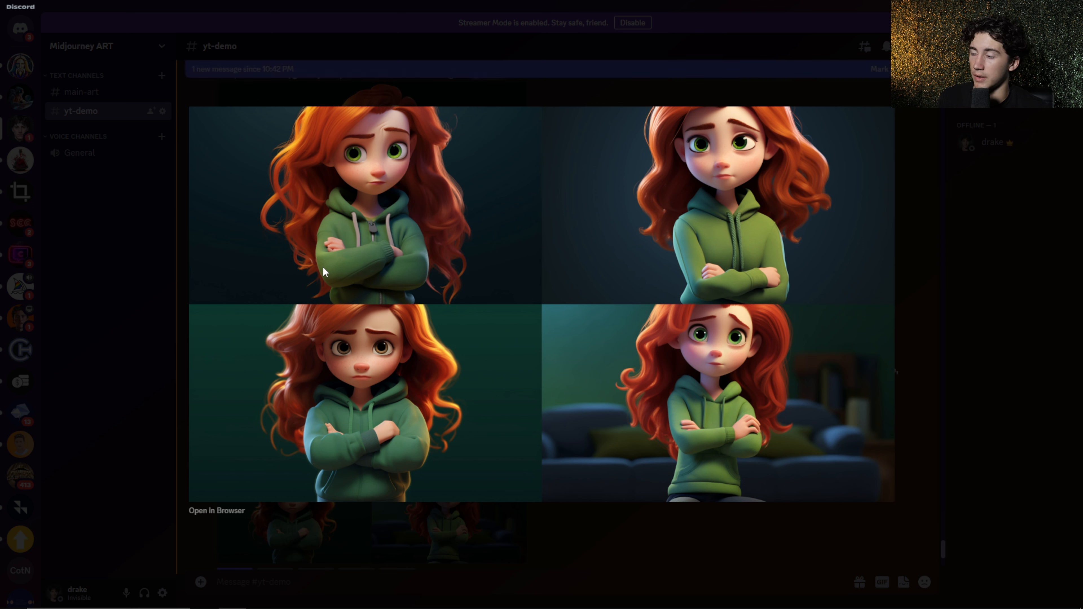
pyautogui.click(379, 538)
pyautogui.scroll(-10, 393, 295)
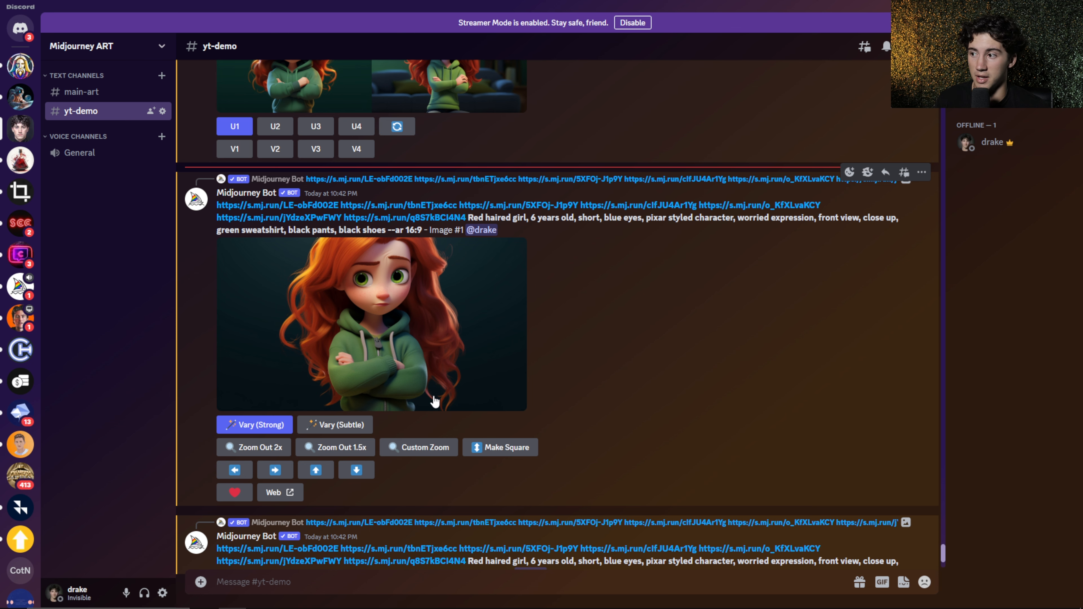
pyautogui.scroll(1, 434, 401)
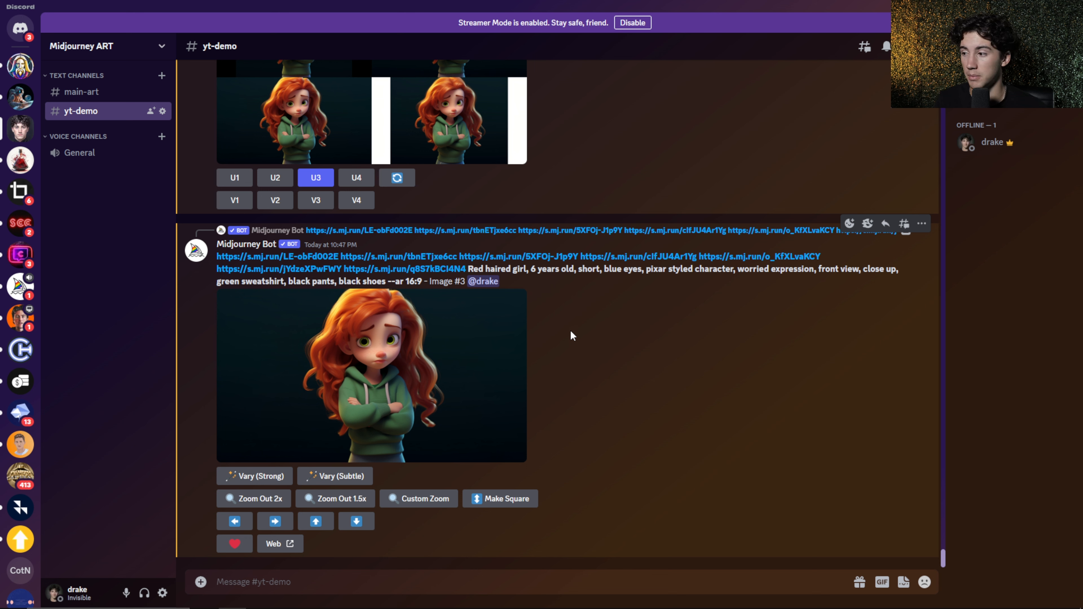
pyautogui.scroll(10, 380, 384)
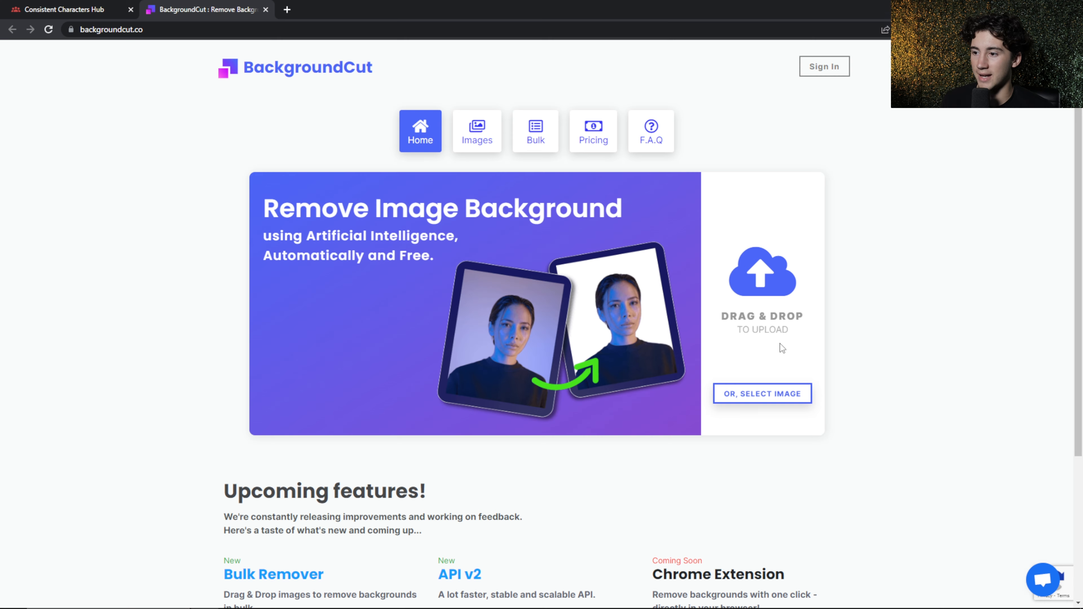
# Step: In BackgroundCut, remove the background from "running pose with background" in the desktop's Consistent Design folder and download the preview-size cutout
pyautogui.click(778, 395)
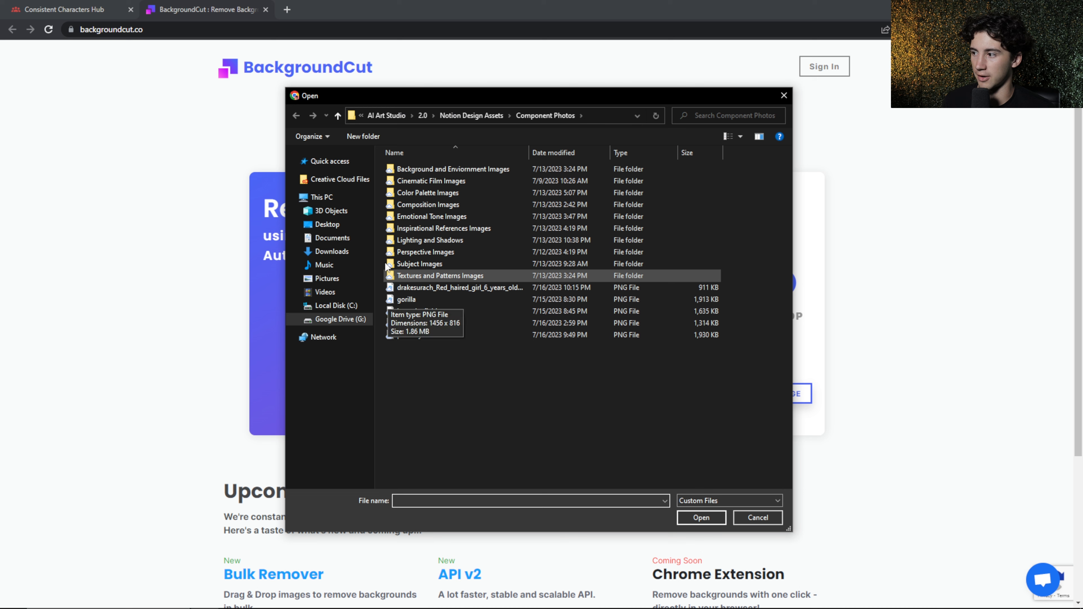
pyautogui.click(318, 224)
pyautogui.doubleClick(468, 179)
pyautogui.click(482, 249)
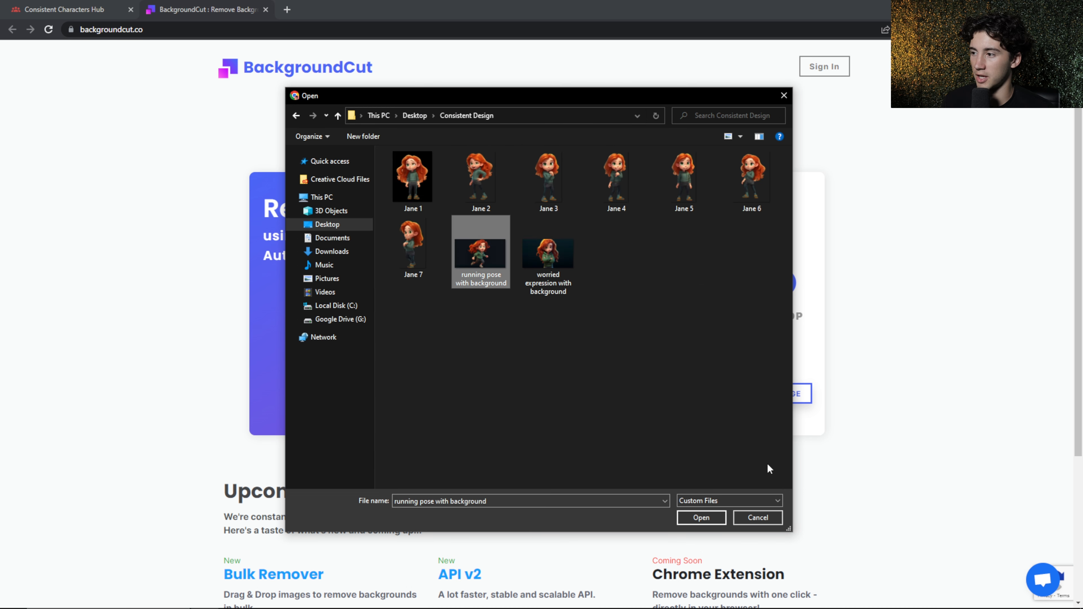
pyautogui.click(718, 522)
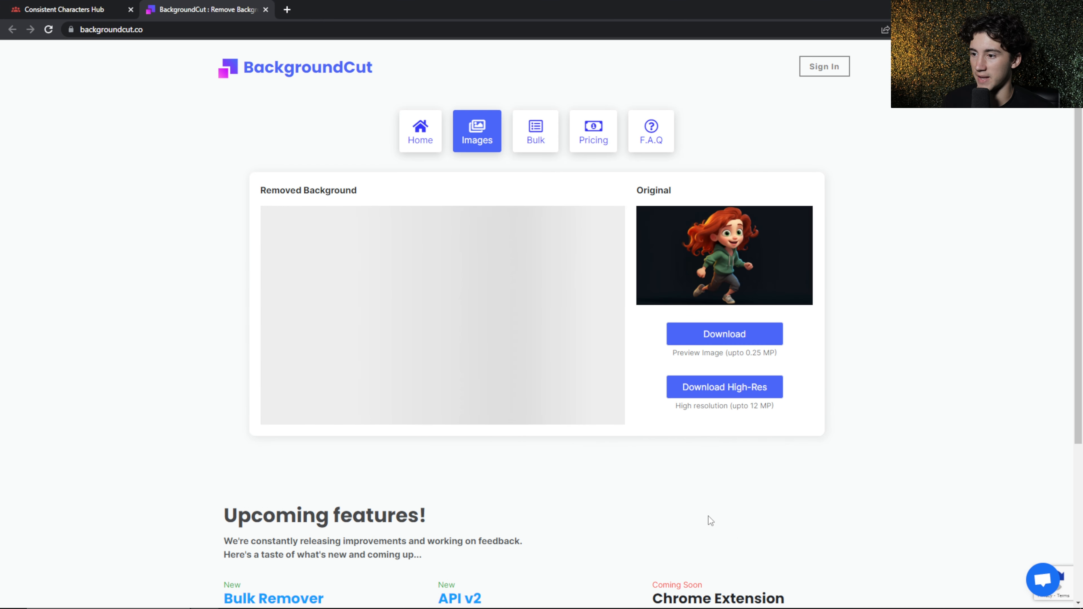
pyautogui.click(713, 341)
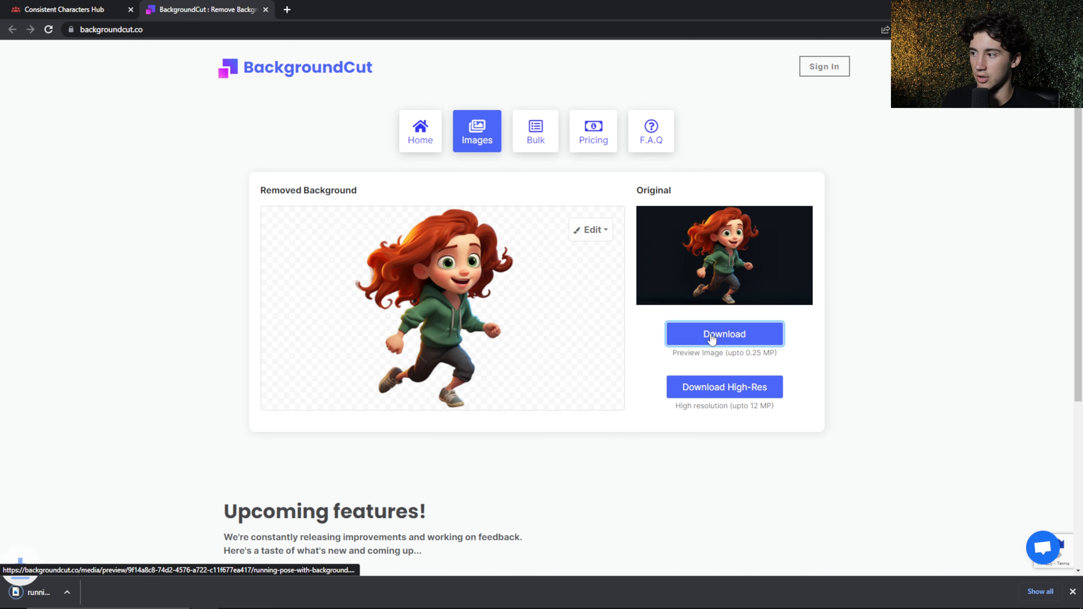
# Step: Remove the background from the "worried expression with background" image and download the preview-size cutout
pyautogui.click(755, 270)
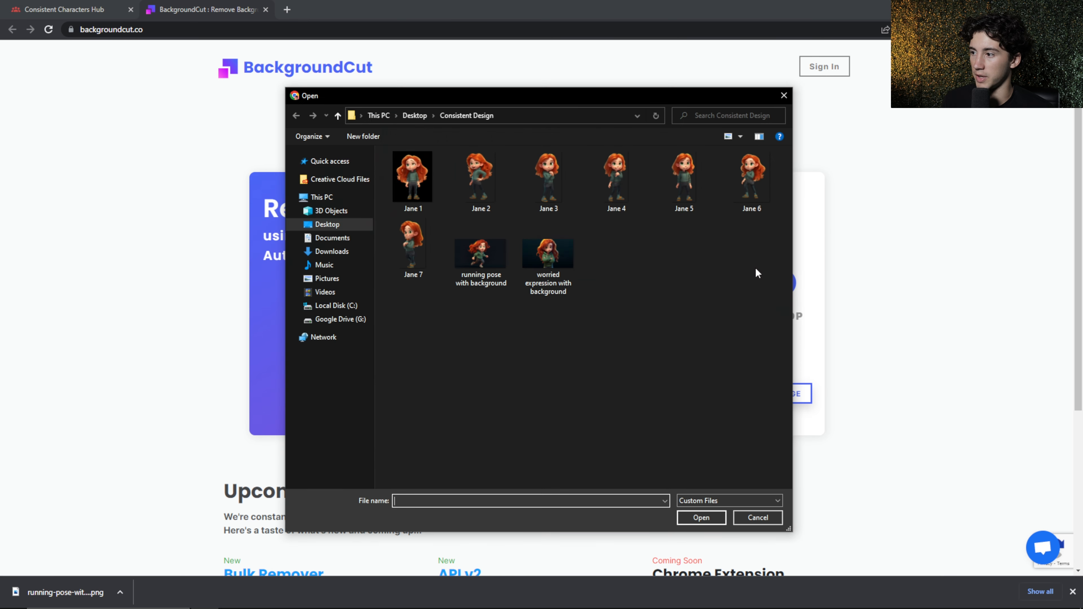
pyautogui.click(549, 262)
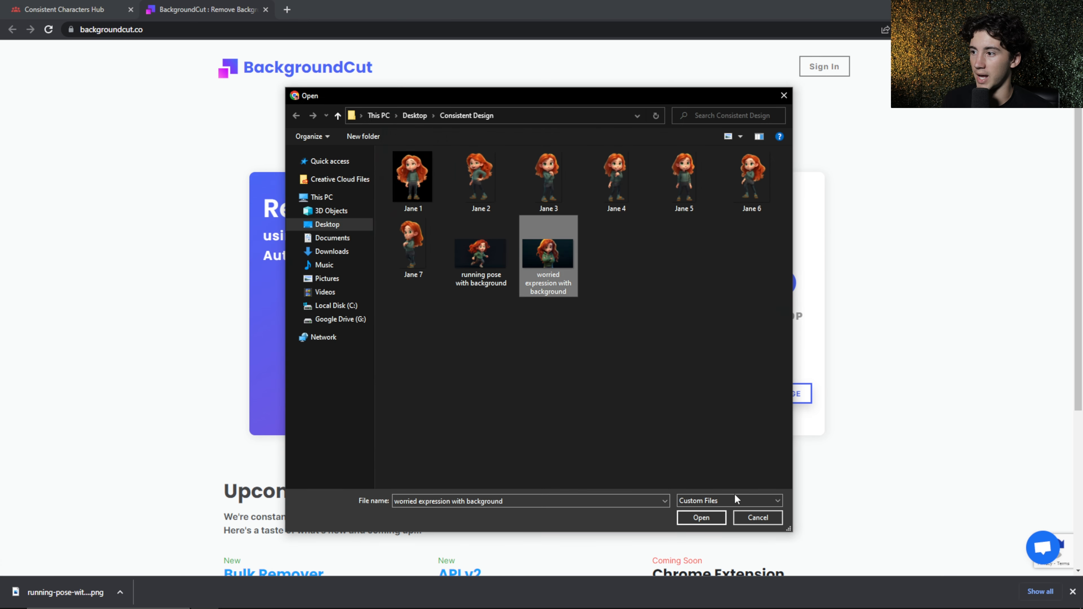
pyautogui.click(703, 516)
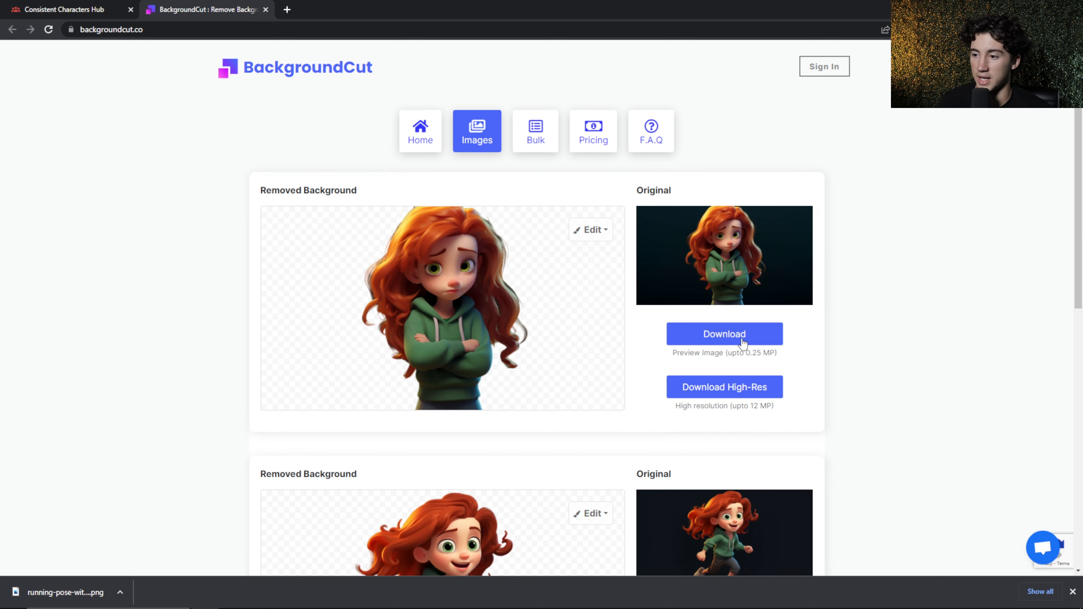
pyautogui.click(726, 333)
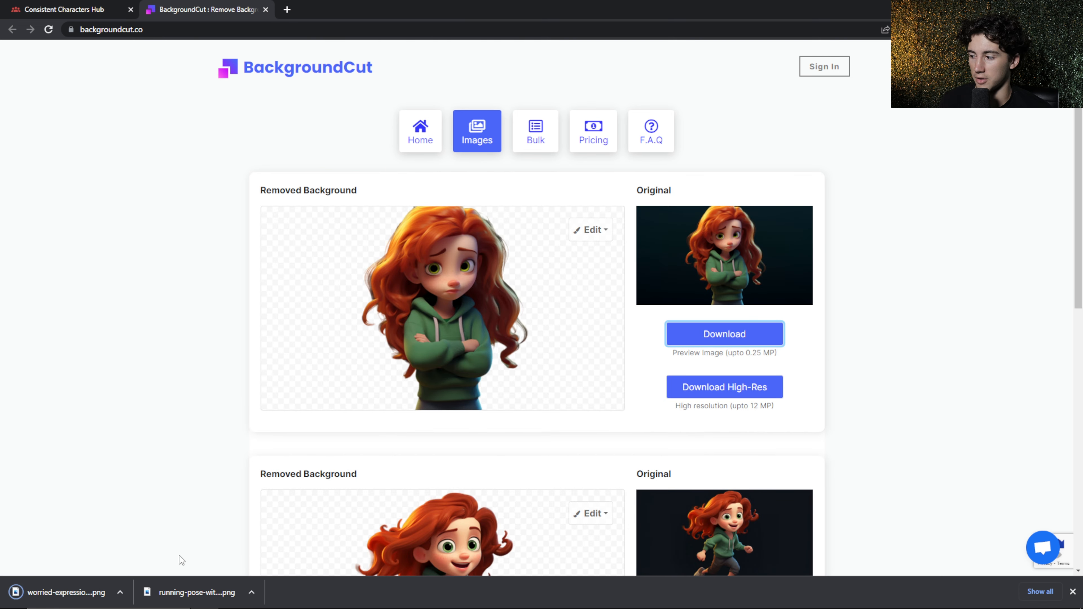
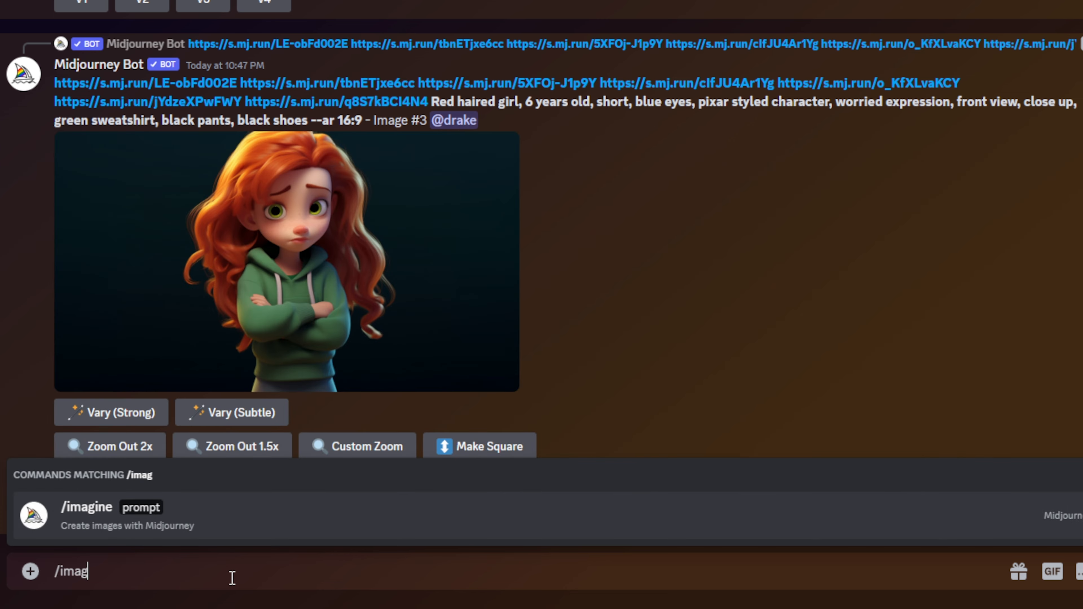
# Step: In Discord, start an /imagine prompt reading "pixar styled, horizontal path, wooded area, first person view, barn in background,"
pyautogui.press('Return')
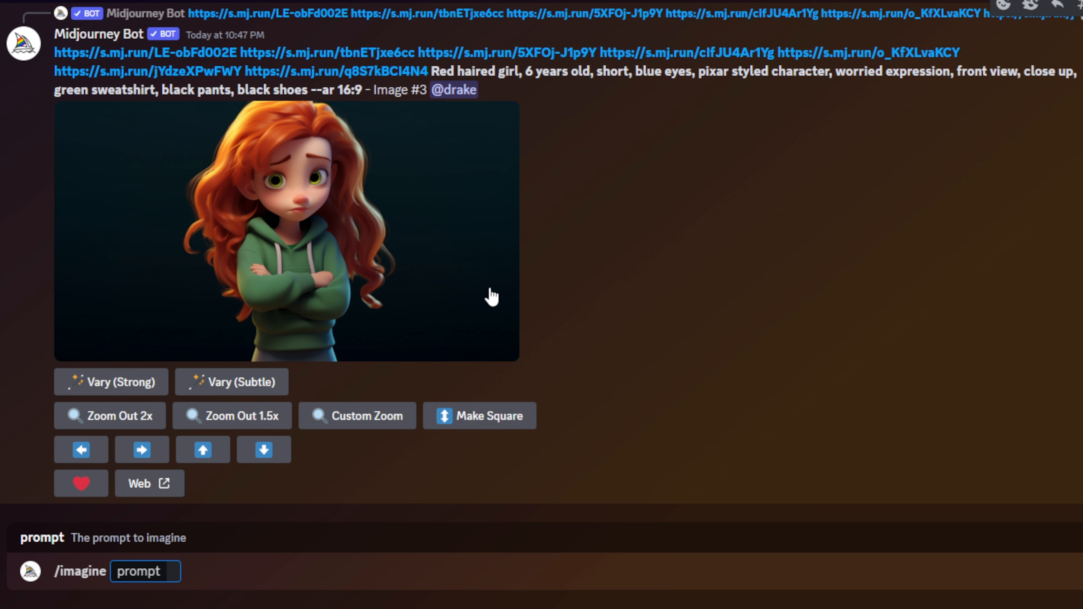
pyautogui.write('pixar s')
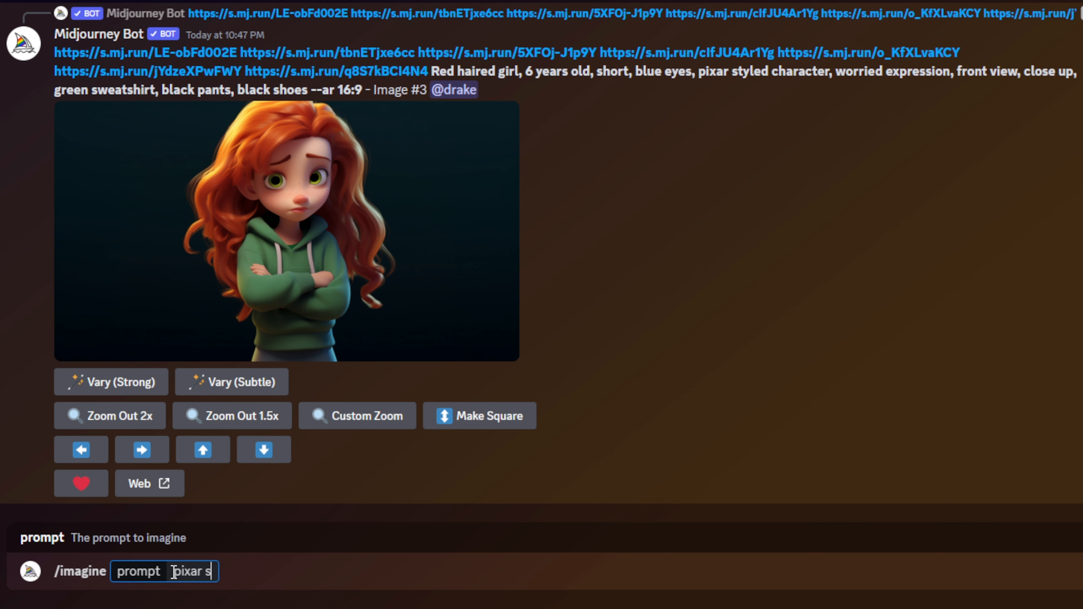
pyautogui.write('tyled pat')
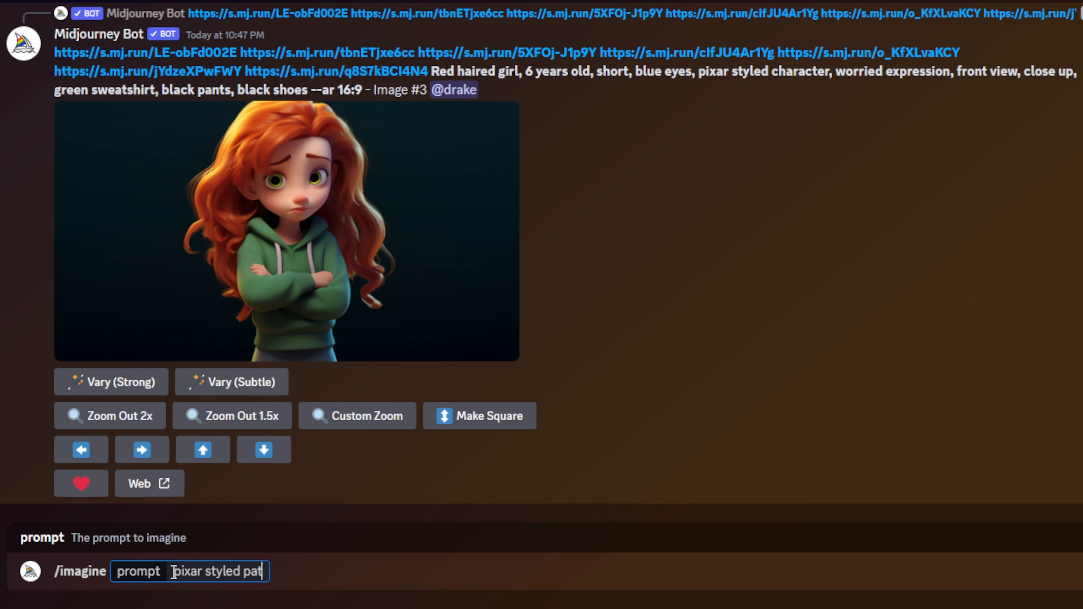
pyautogui.write('h, first person view, barn in background,')
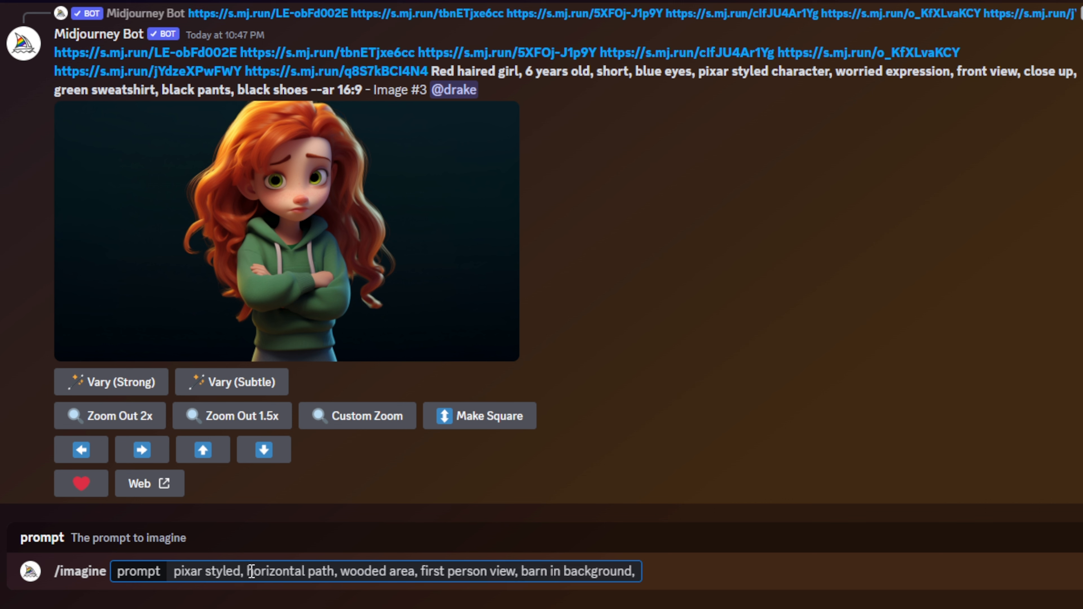
# Step: Compare the background prompt's horizontal path wording with the upscaled running image, and review the prompt's remaining scene terms
pyautogui.moveTo(247, 571); pyautogui.dragTo(302, 571)
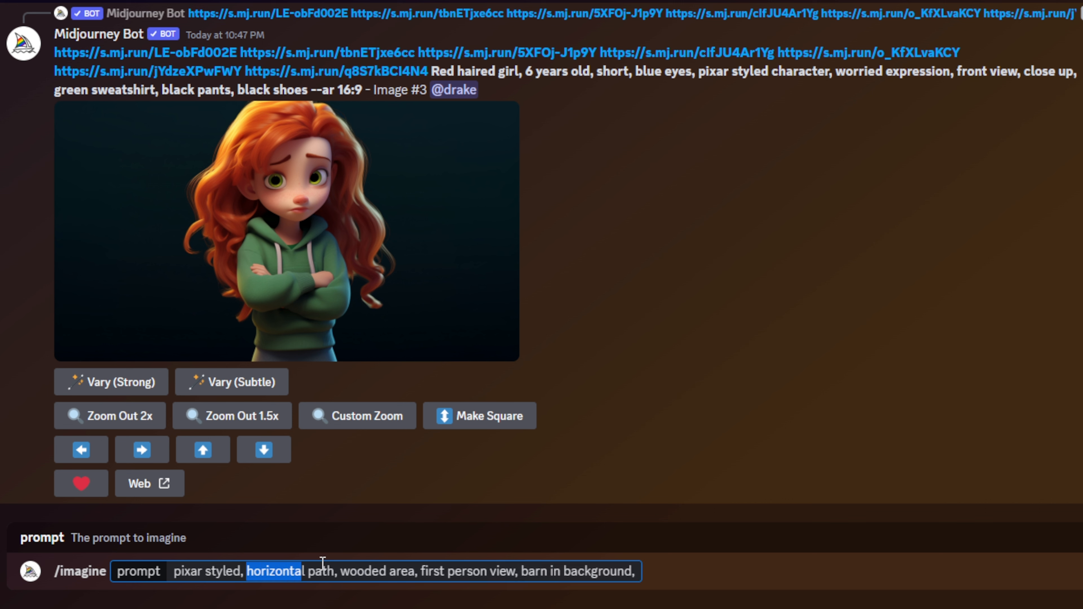
pyautogui.click(322, 563)
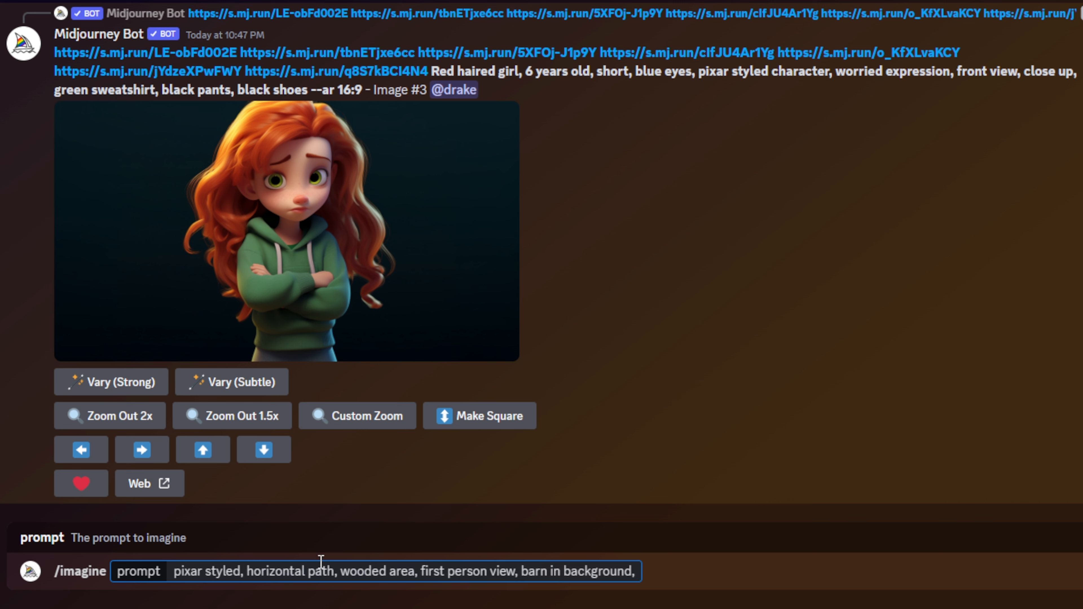
pyautogui.scroll(10, 467, 359)
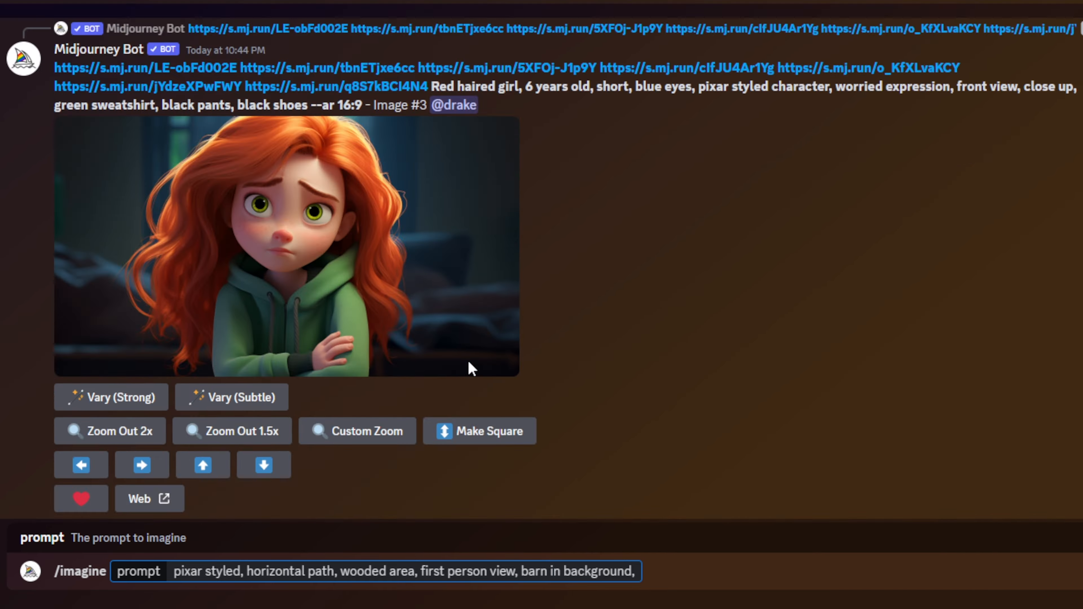
pyautogui.scroll(12, 469, 355)
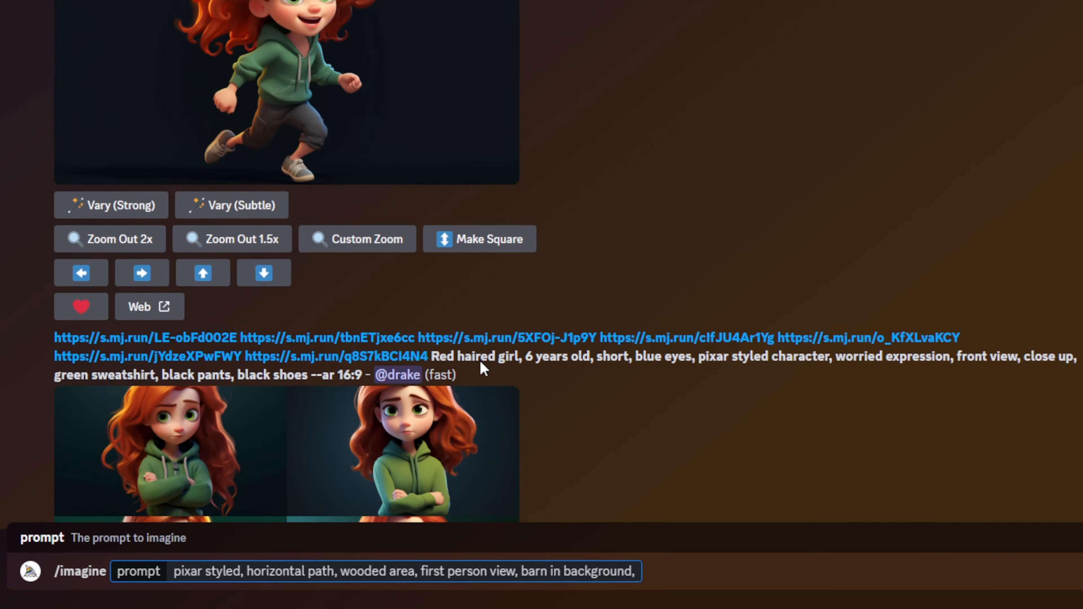
pyautogui.scroll(-5, 443, 372)
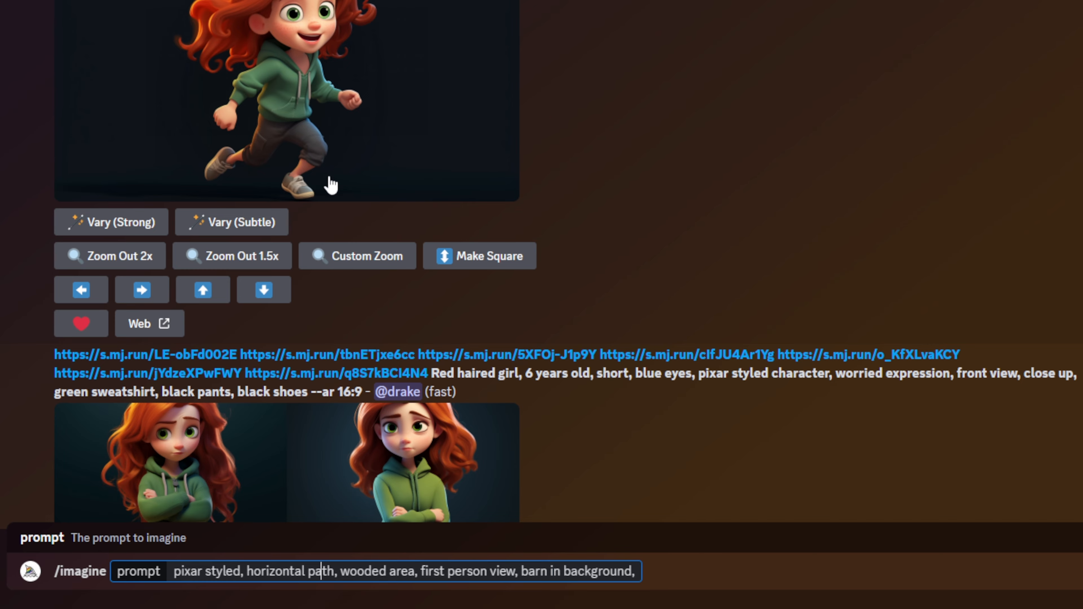
pyautogui.scroll(-15, 471, 187)
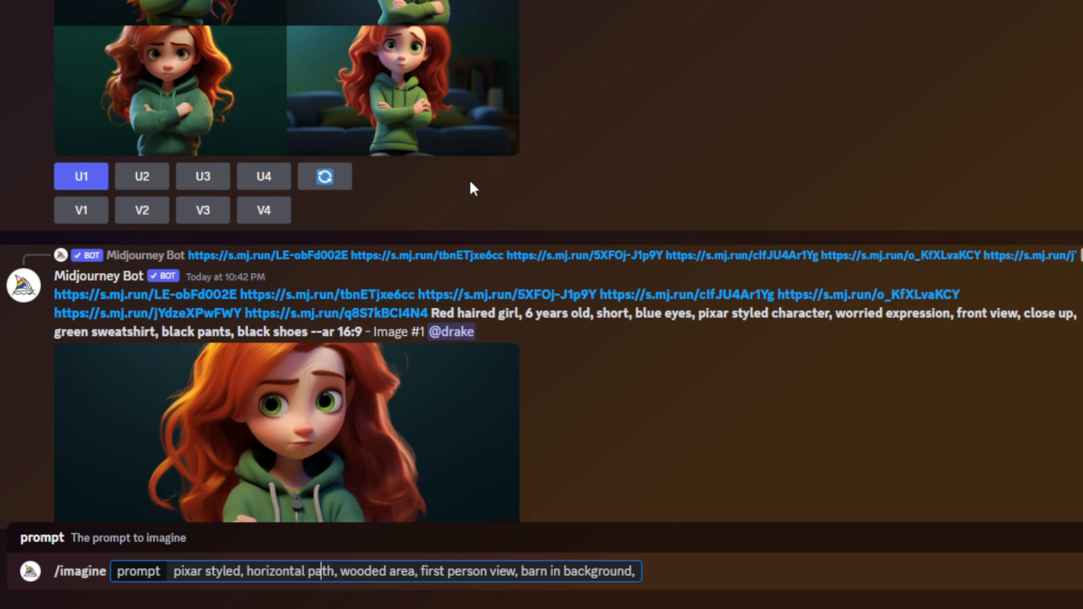
pyautogui.scroll(-10, 453, 328)
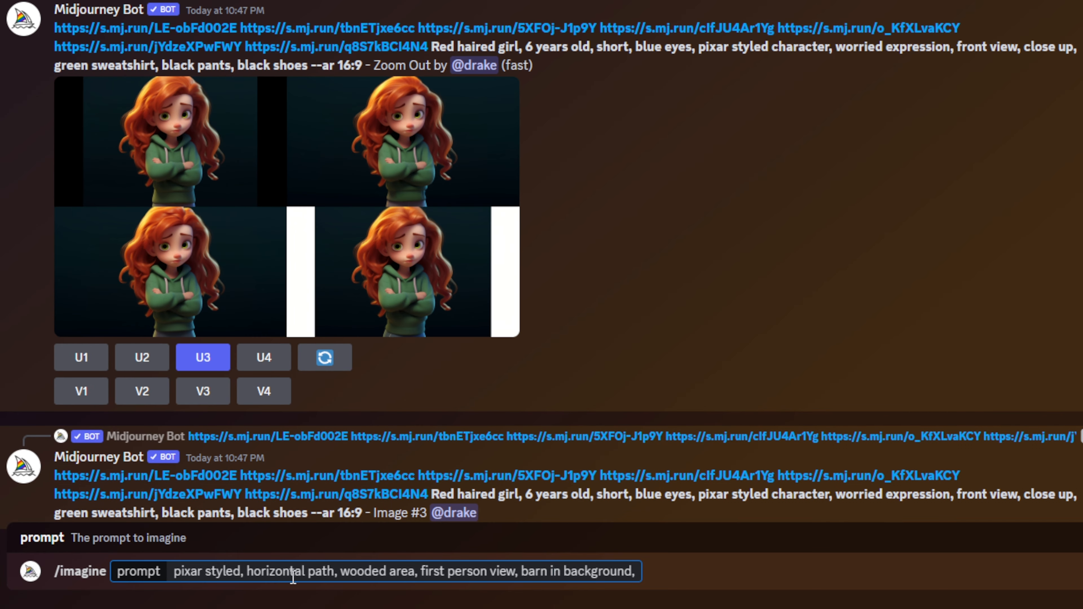
pyautogui.moveTo(343, 572); pyautogui.dragTo(634, 572)
pyautogui.click(480, 572)
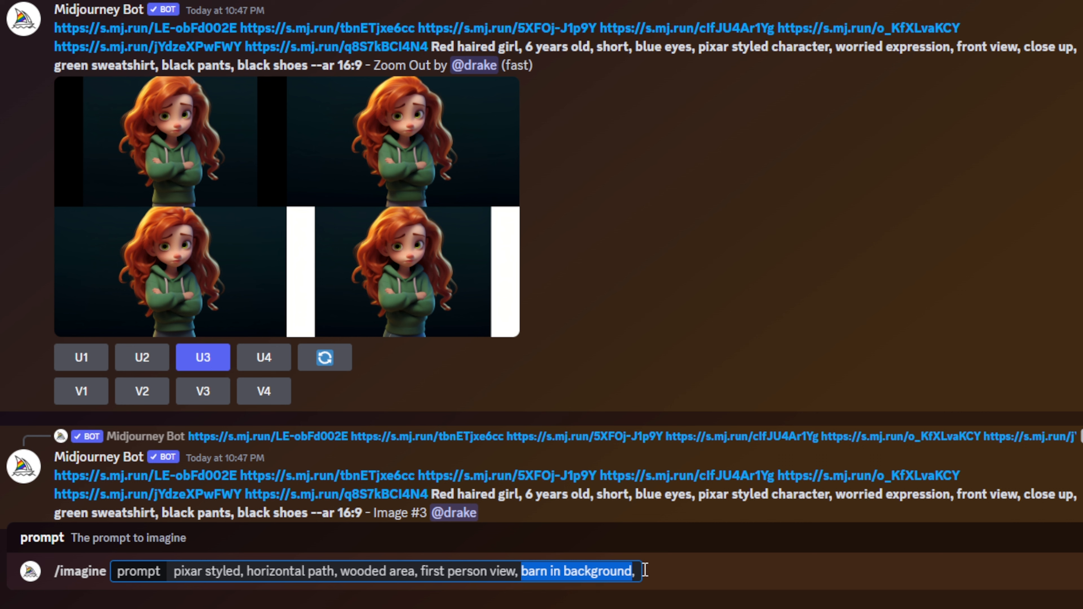
# Step: Complete the /imagine background prompt with "bright and sunny day, flowers, --ar 16:9" and submit it
pyautogui.click(641, 572)
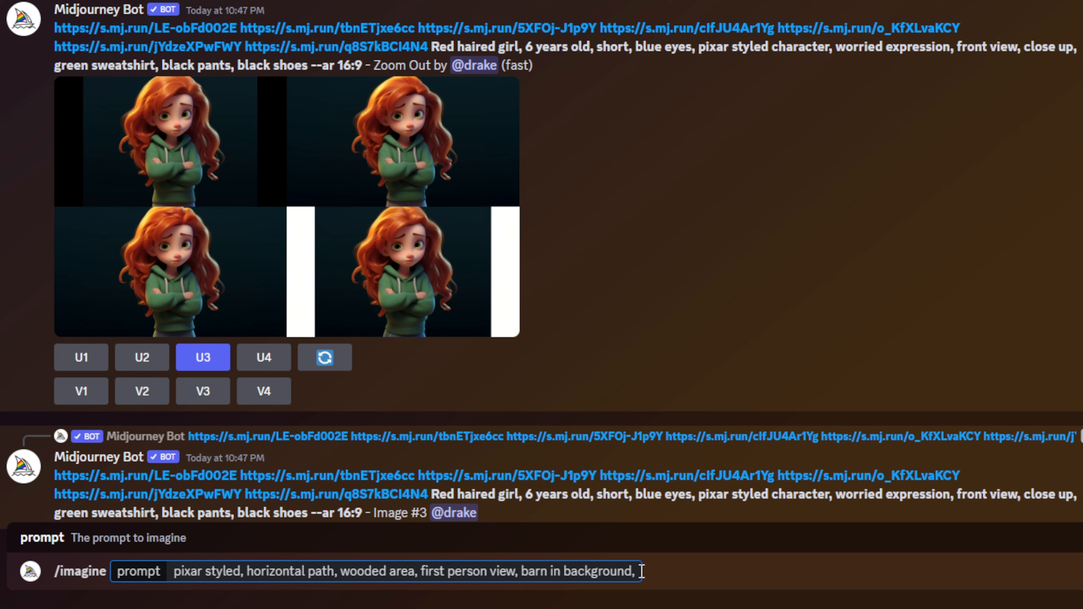
pyautogui.write('bright and sun')
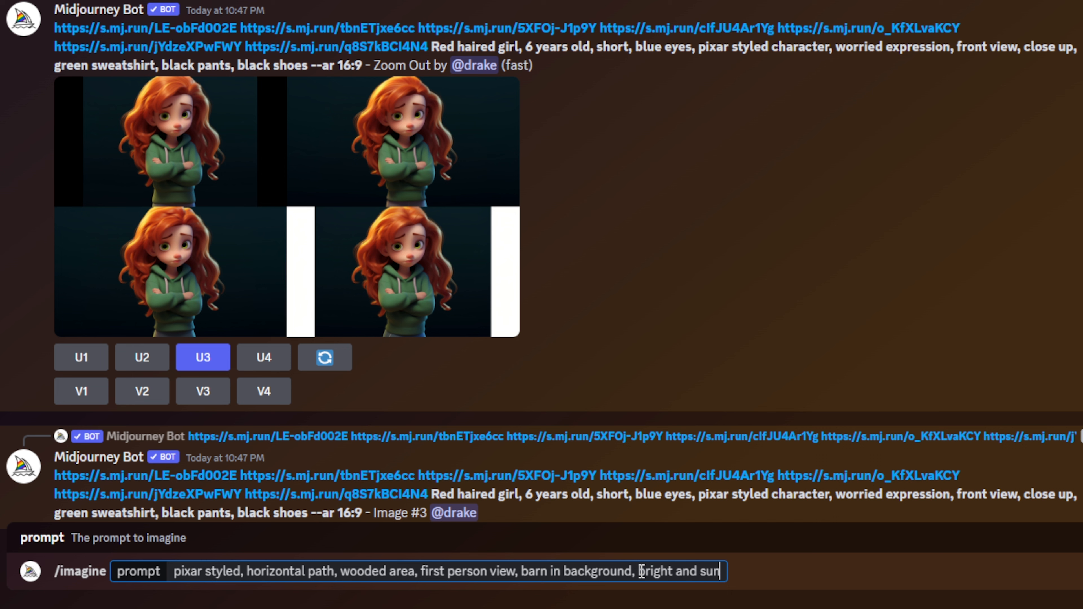
pyautogui.write('ny day, flowers')
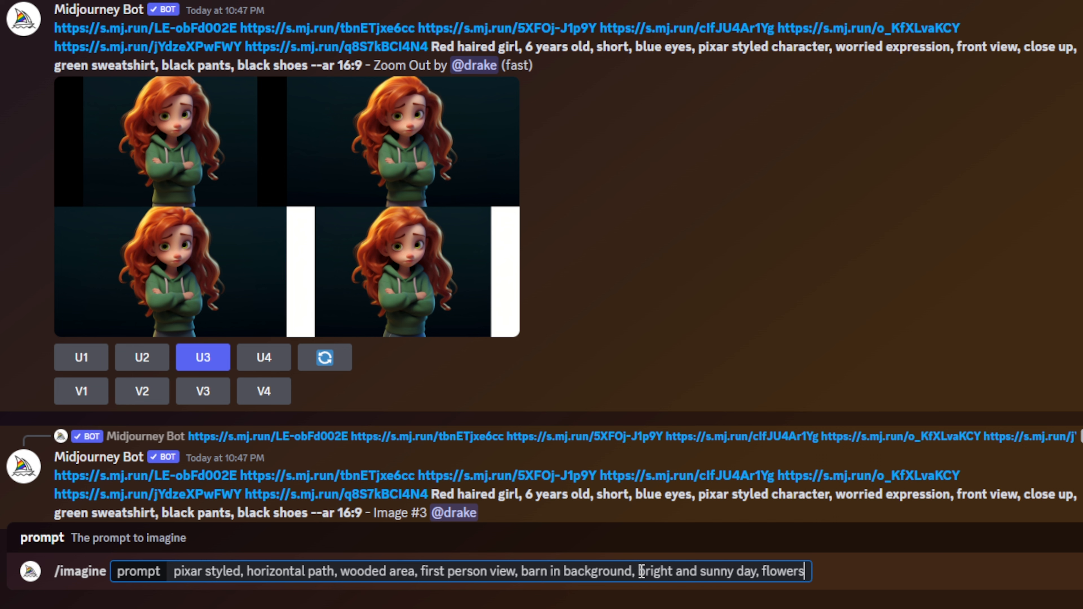
pyautogui.write(', --ar ')
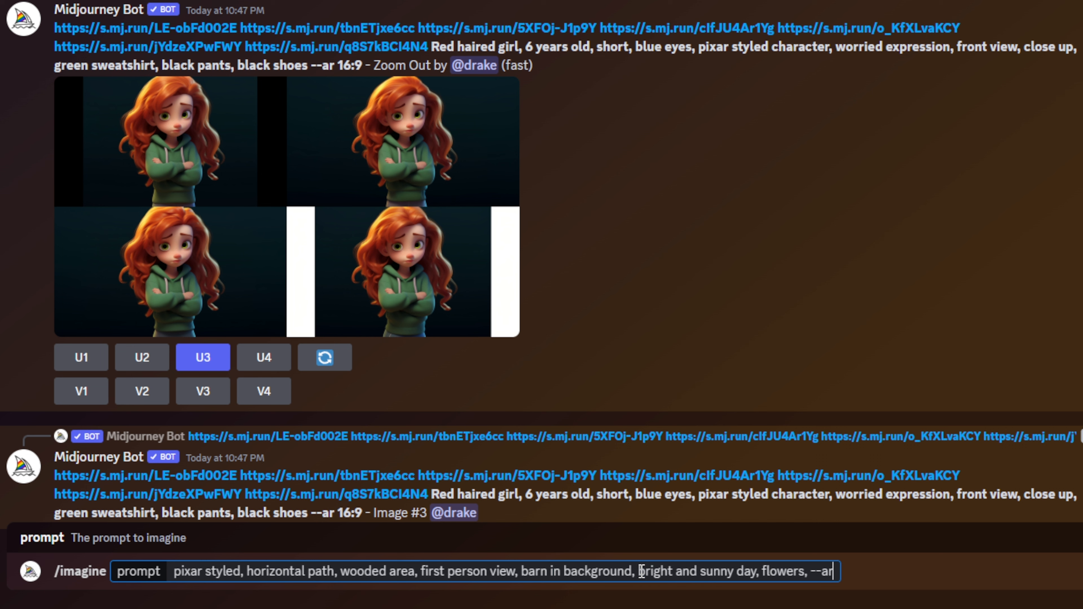
pyautogui.write('16:(')
pyautogui.press('BackSpace')
pyautogui.write('9')
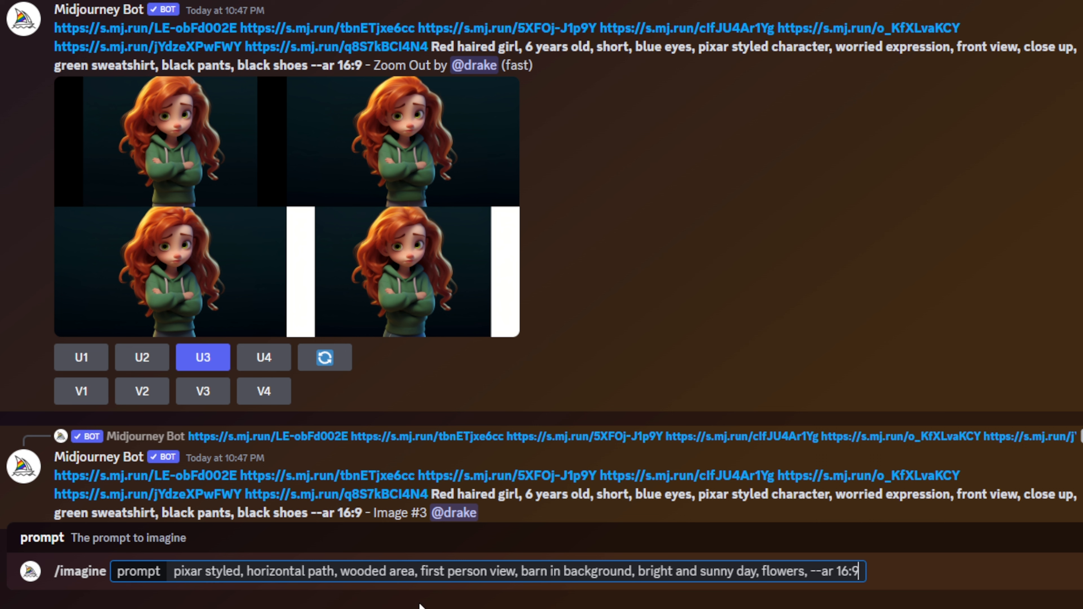
pyautogui.moveTo(242, 571); pyautogui.dragTo(171, 572)
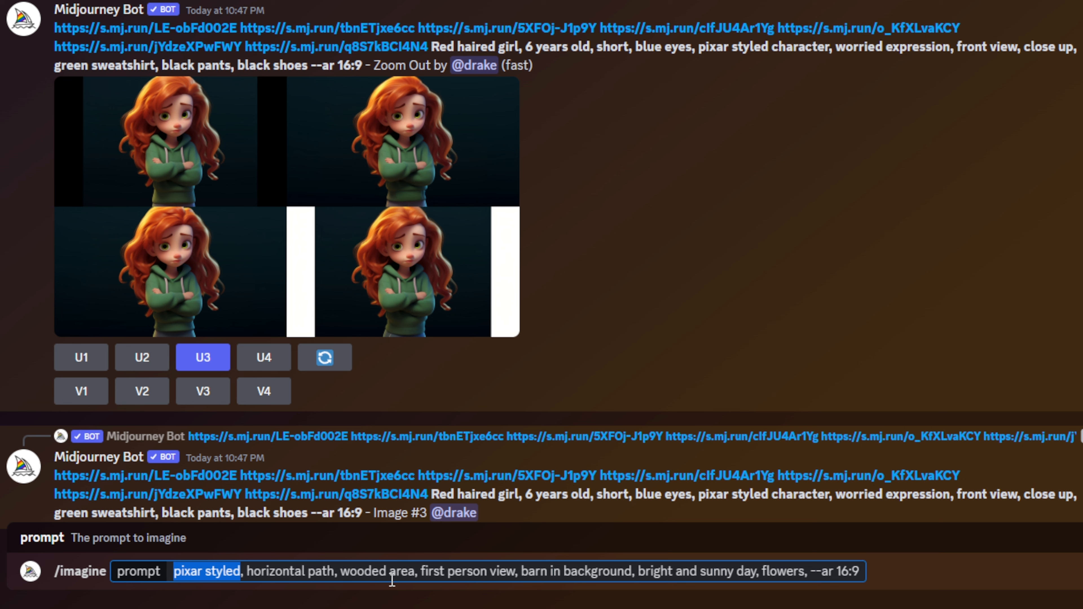
pyautogui.click(388, 573)
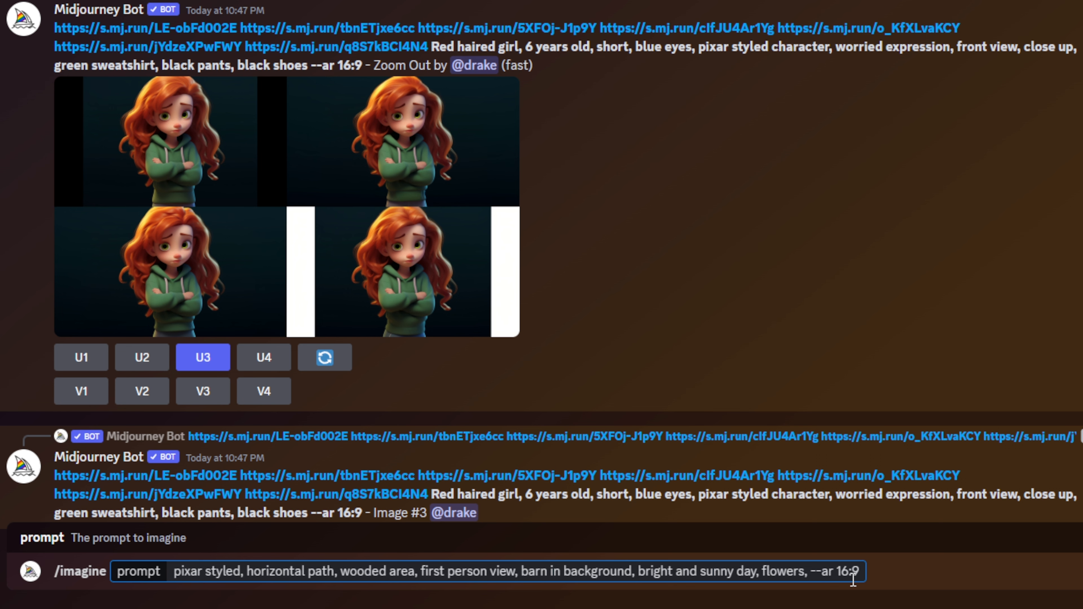
pyautogui.press('Return')
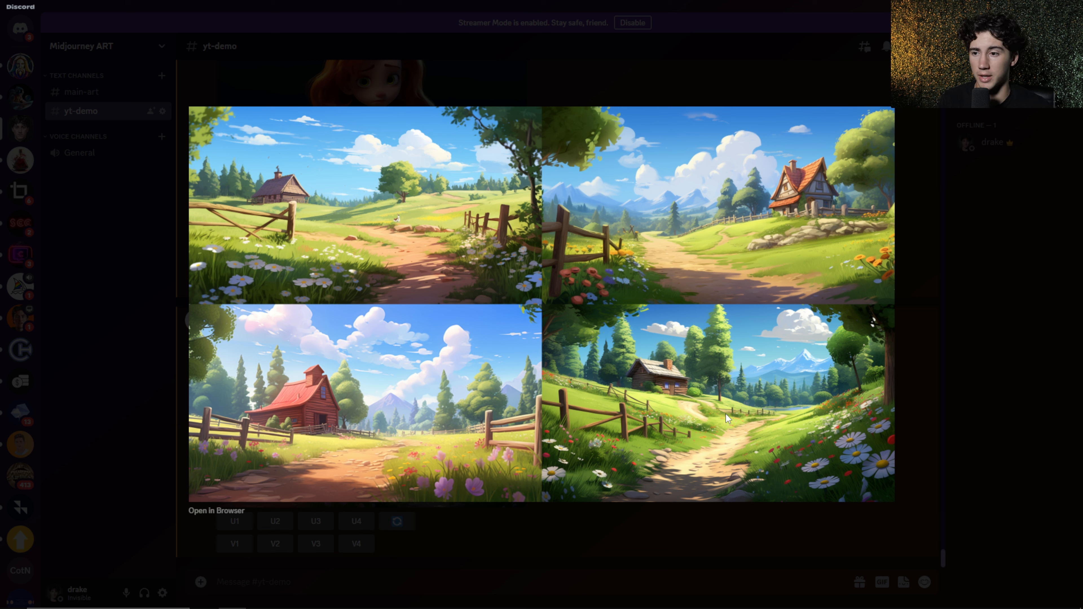
# Step: Save the upscaled Image #4 of "pixar styled path in woods, redd barn in background" at full size to the computer
pyautogui.click(926, 321)
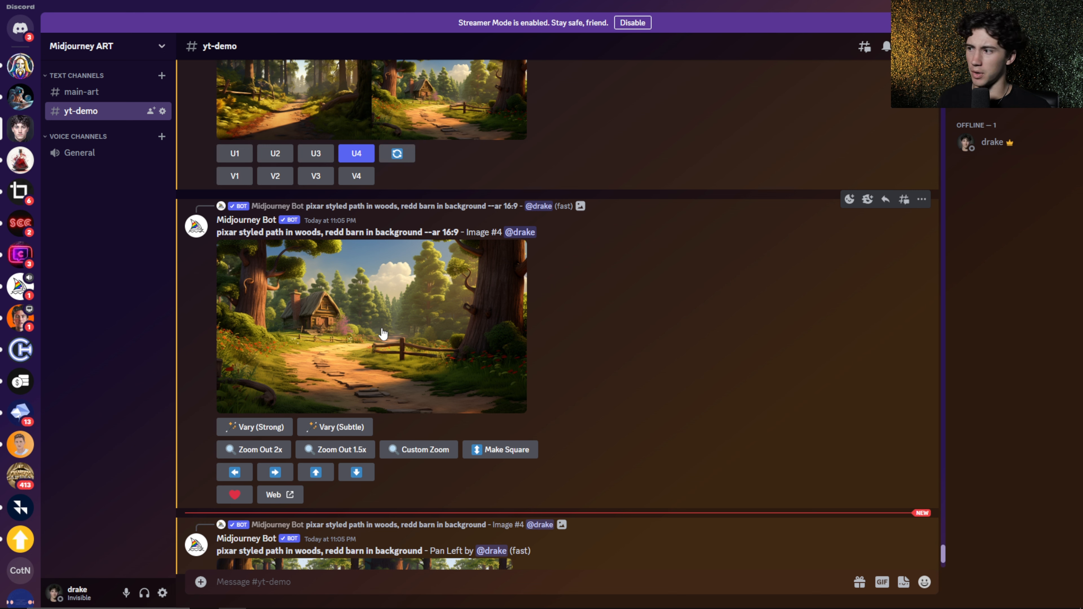
pyautogui.scroll(-1, 367, 297)
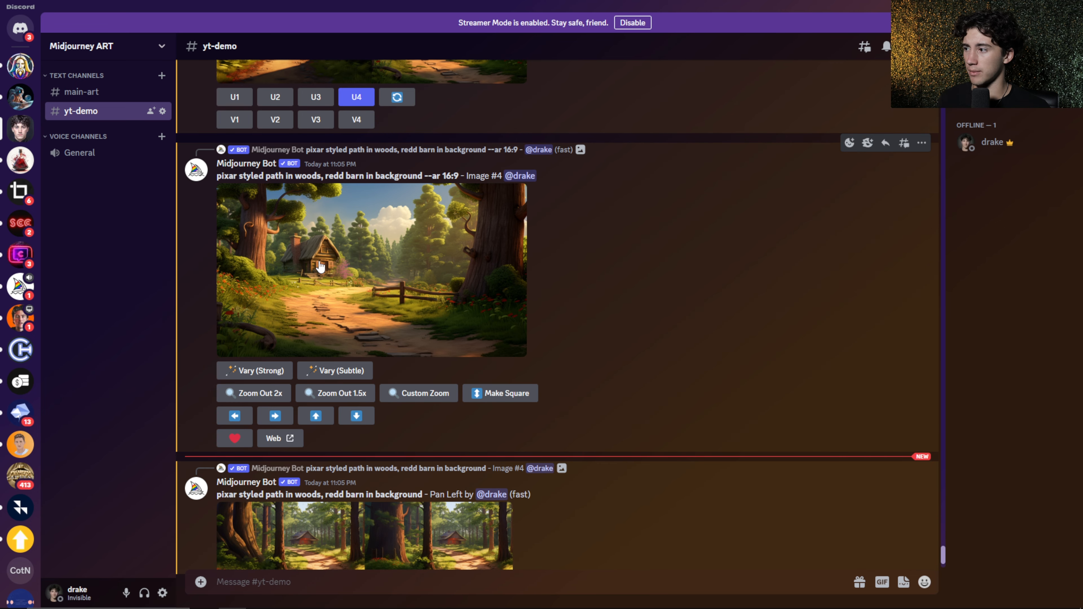
pyautogui.scroll(1, 425, 309)
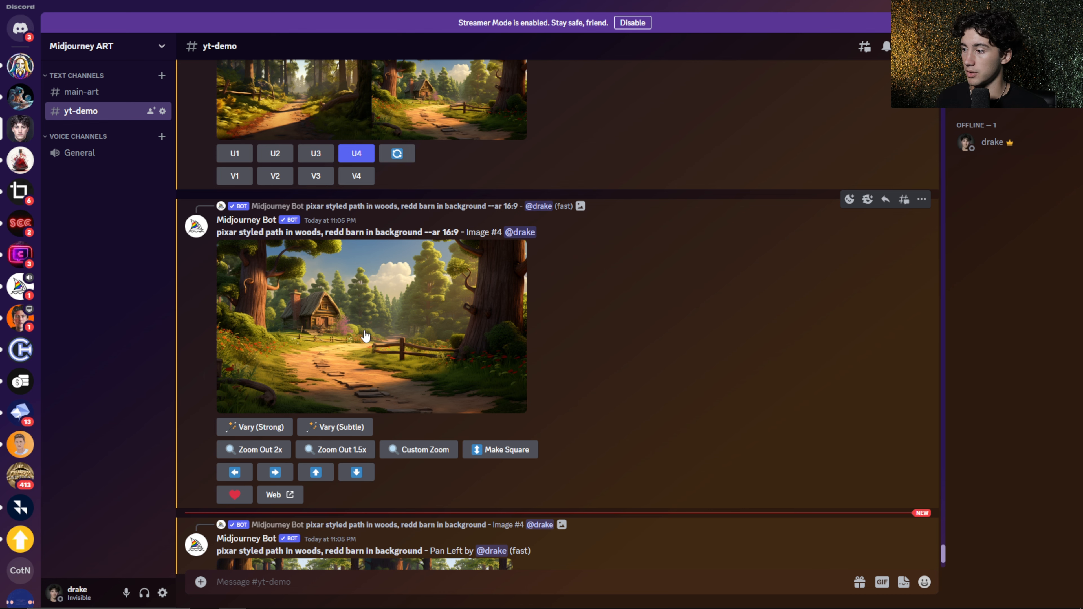
pyautogui.rightClick(375, 320)
pyautogui.click(405, 564)
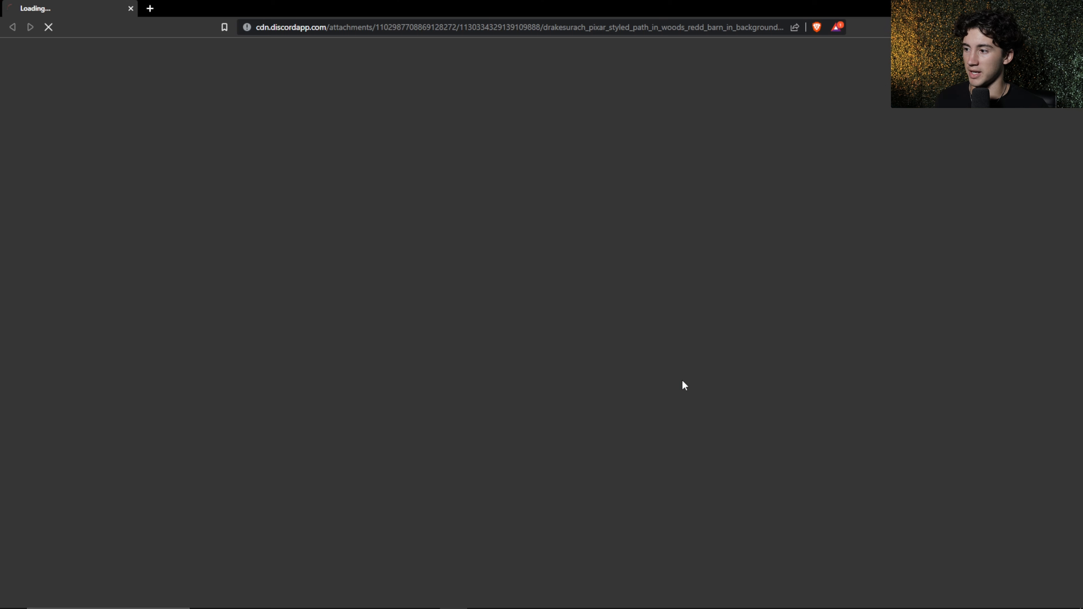
pyautogui.rightClick(471, 306)
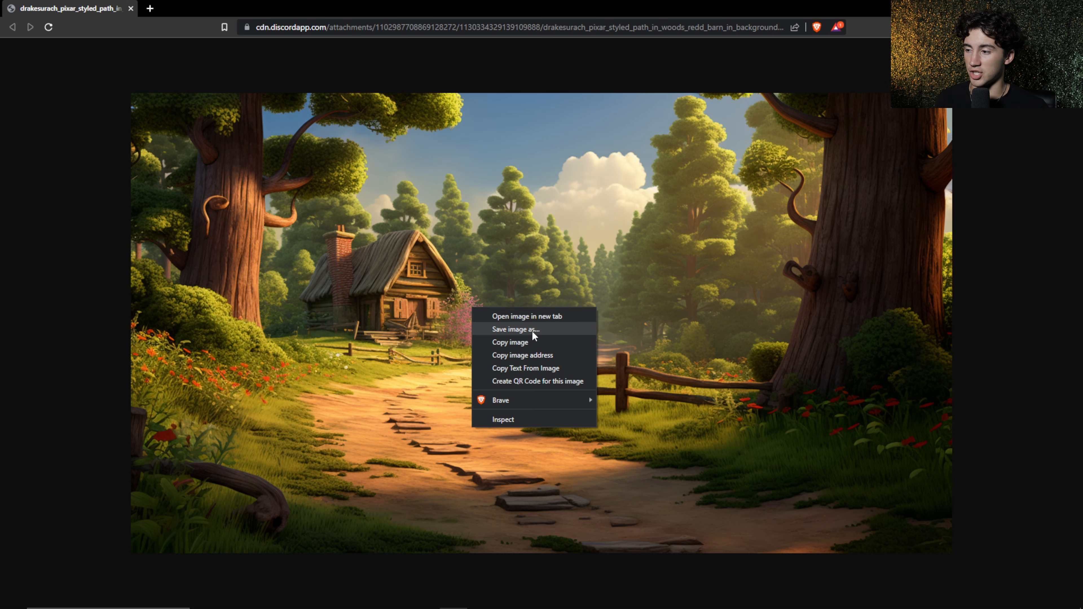
pyautogui.click(532, 329)
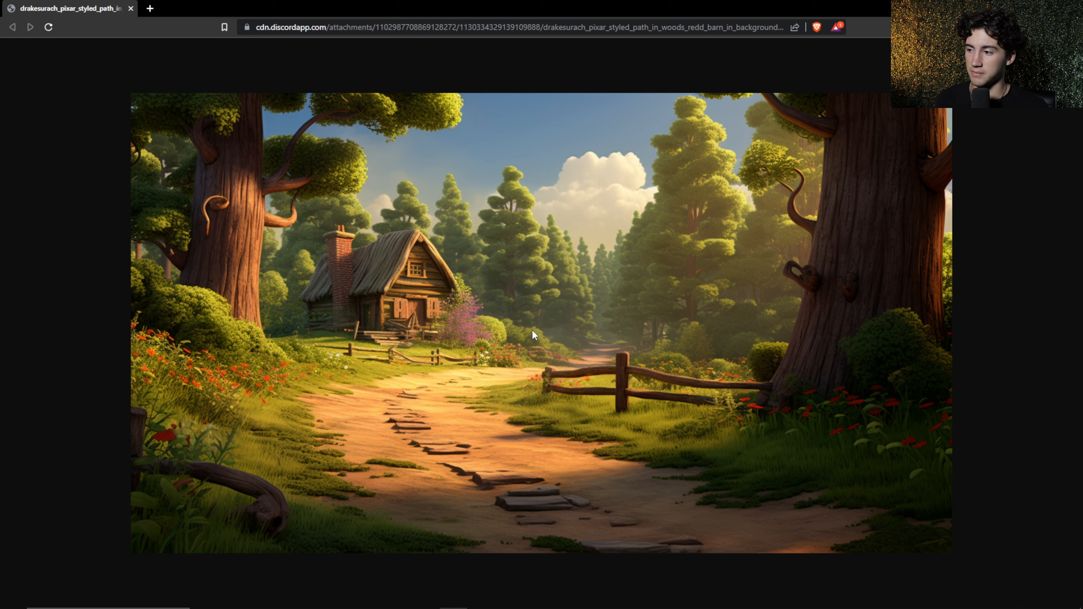
pyautogui.click(132, 9)
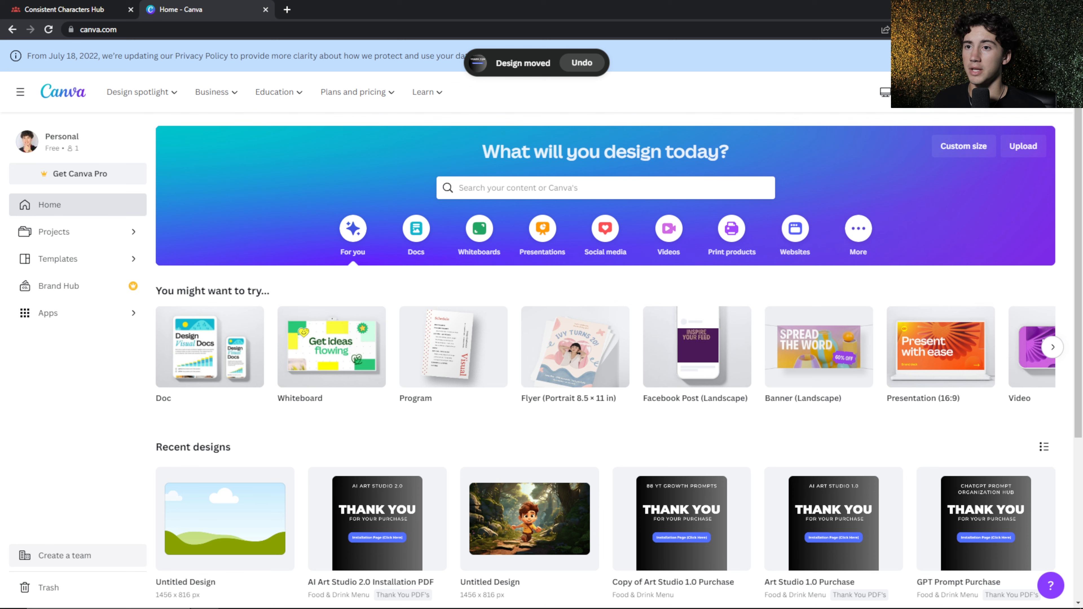
# Step: In Canva, import "pixar barn" from the Consistent Design folder and use it in a new custom-size design of 1456 × 816 px
pyautogui.click(989, 92)
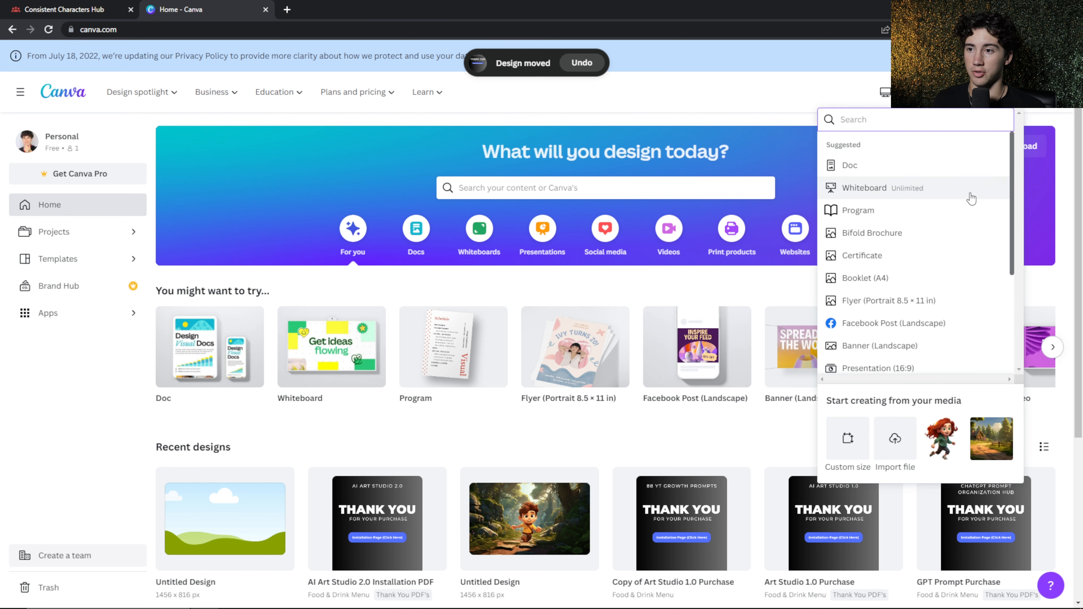
pyautogui.click(895, 438)
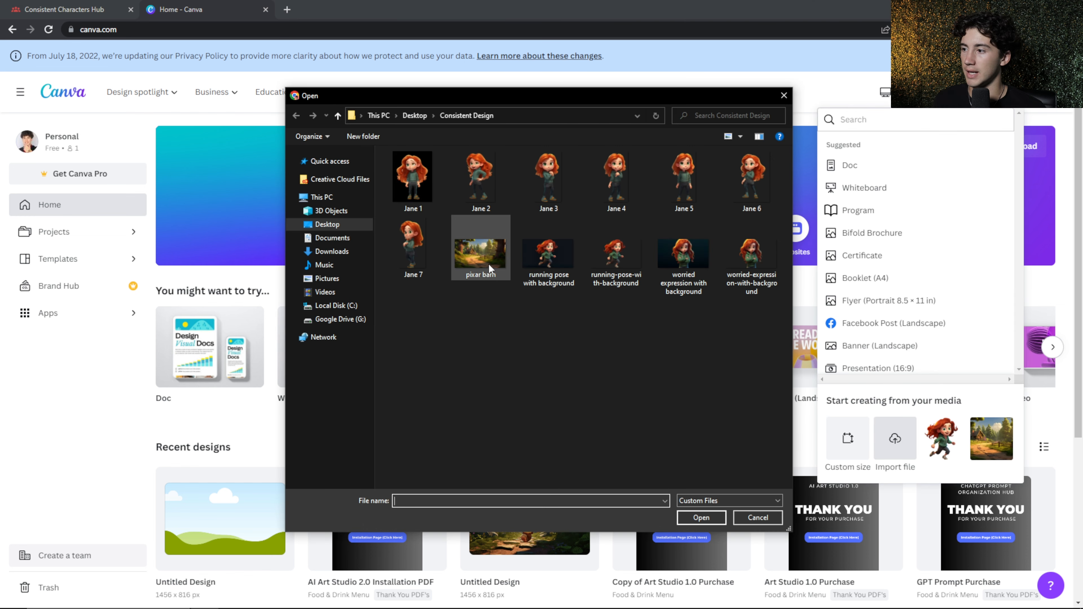
pyautogui.click(486, 260)
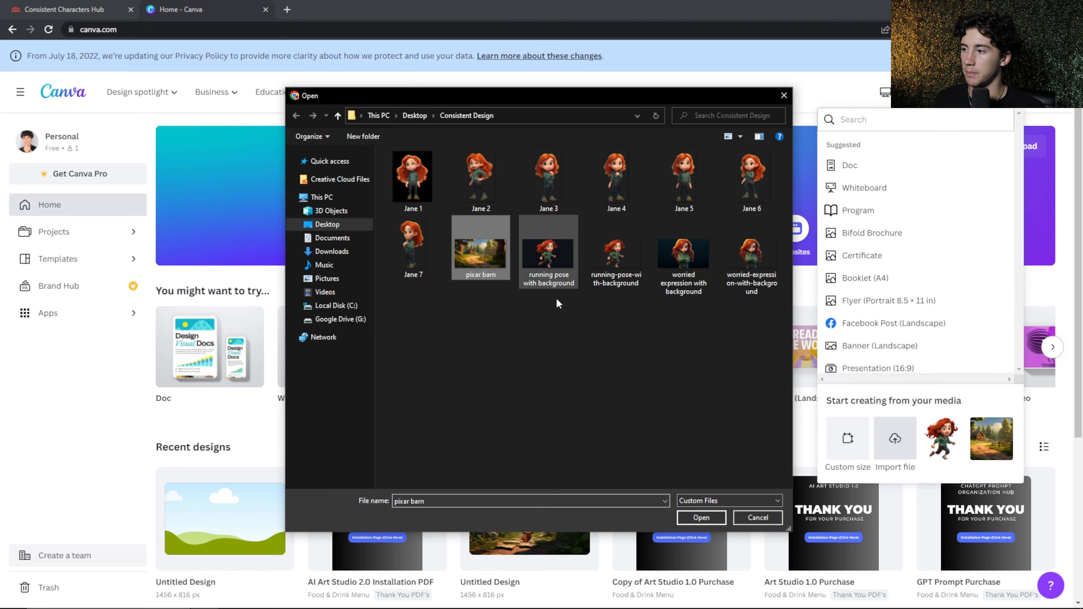
pyautogui.click(704, 517)
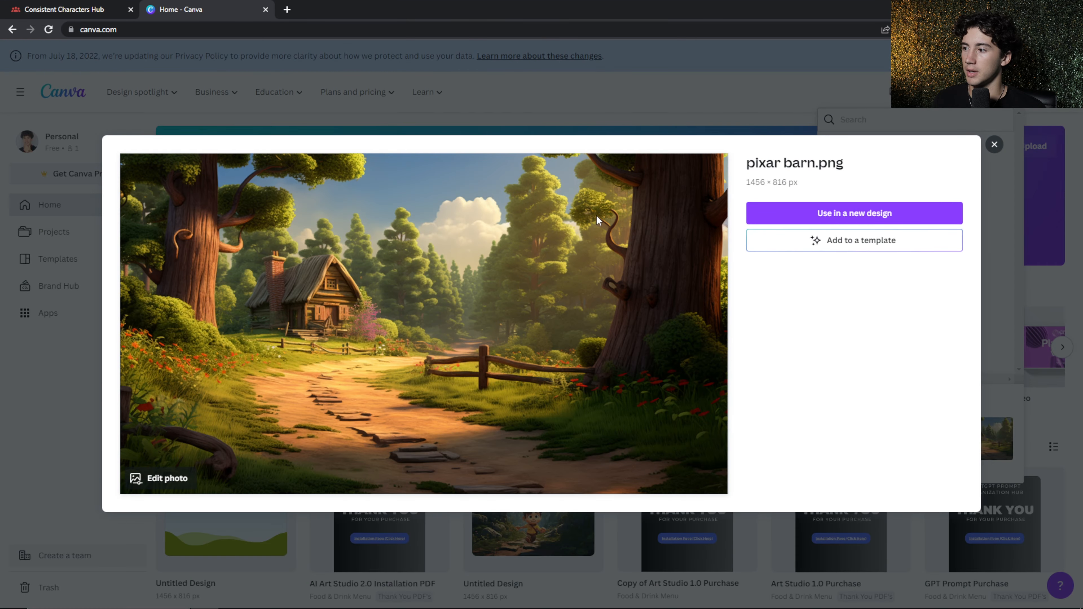
pyautogui.click(829, 213)
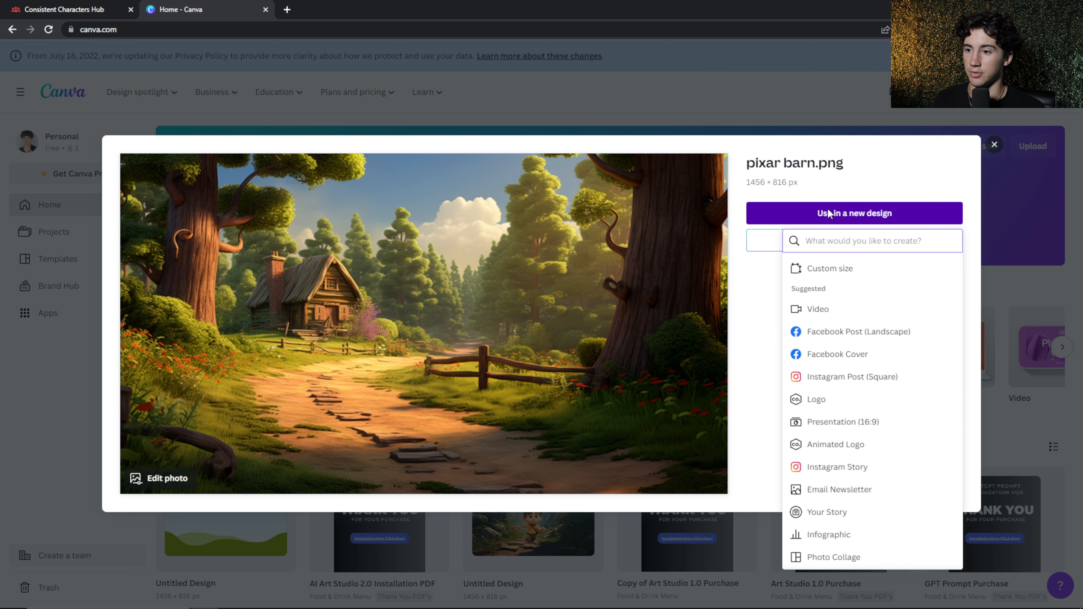
pyautogui.click(842, 270)
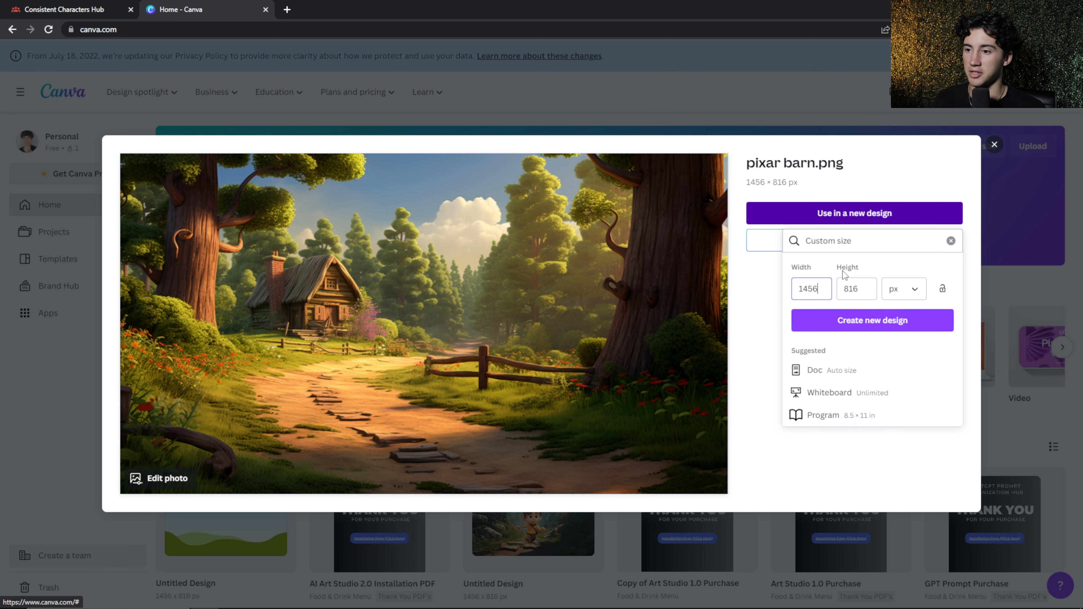
pyautogui.click(861, 321)
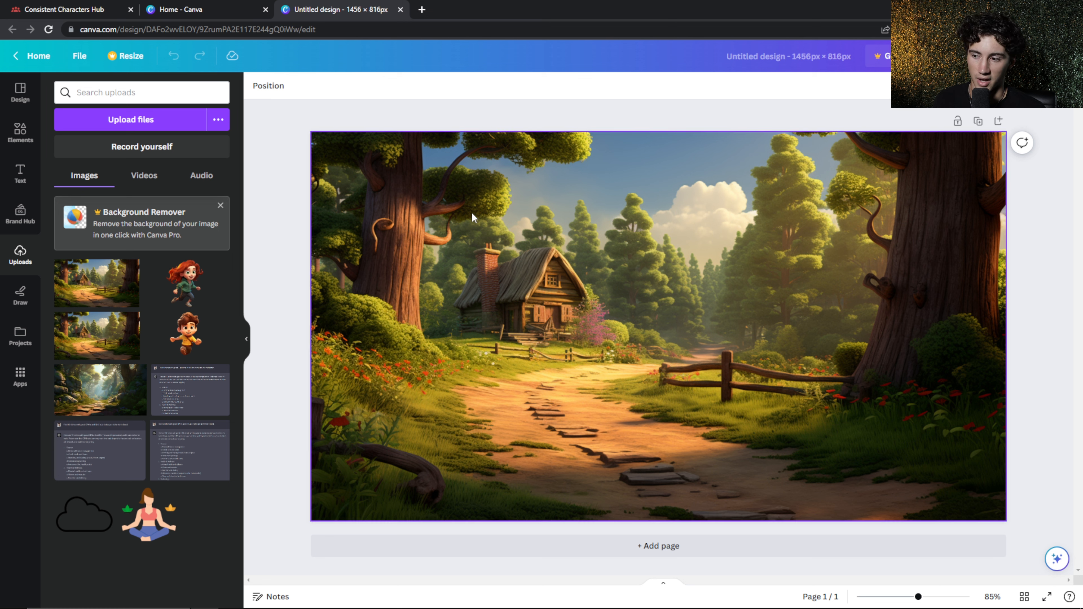
# Step: Add the uploaded running girl cutout, scale it down, rotate it to about 5° and place it on the middle of the path
pyautogui.moveTo(175, 287); pyautogui.dragTo(610, 383)
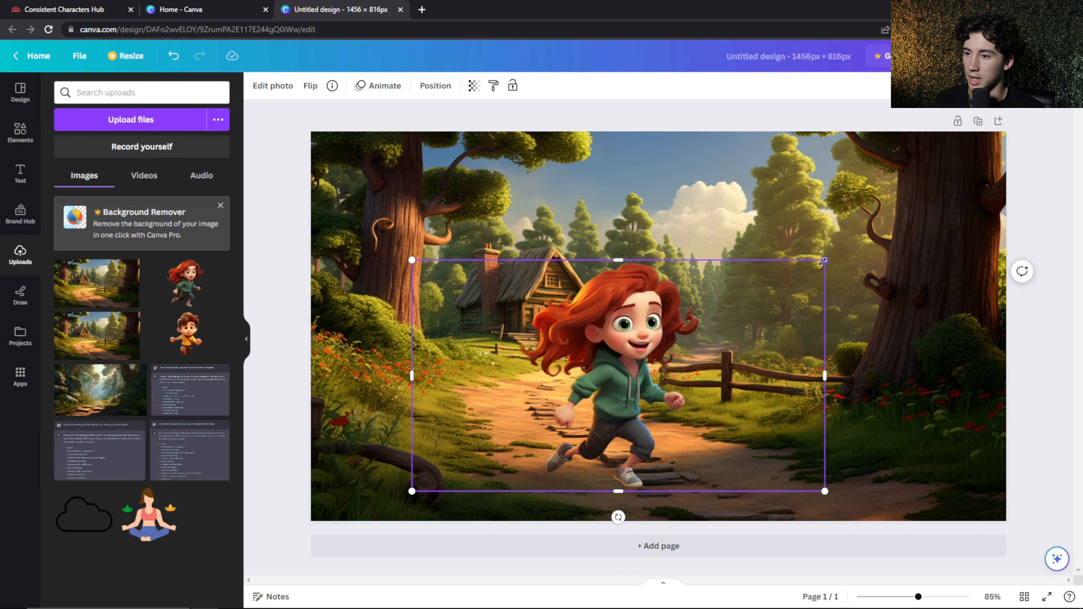
pyautogui.moveTo(825, 260); pyautogui.dragTo(739, 318)
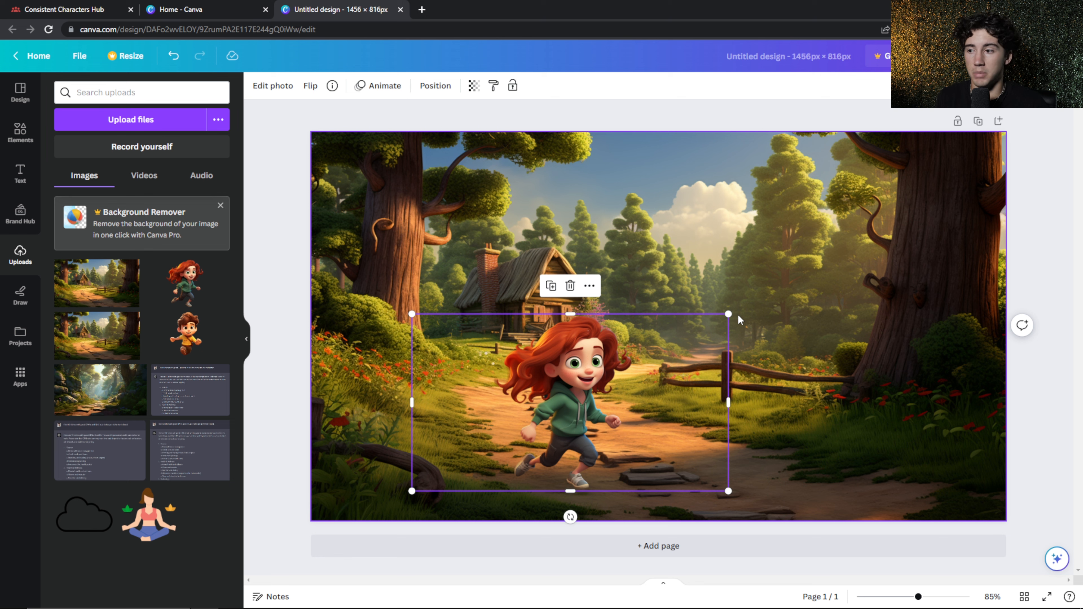
pyautogui.moveTo(570, 516); pyautogui.dragTo(559, 517)
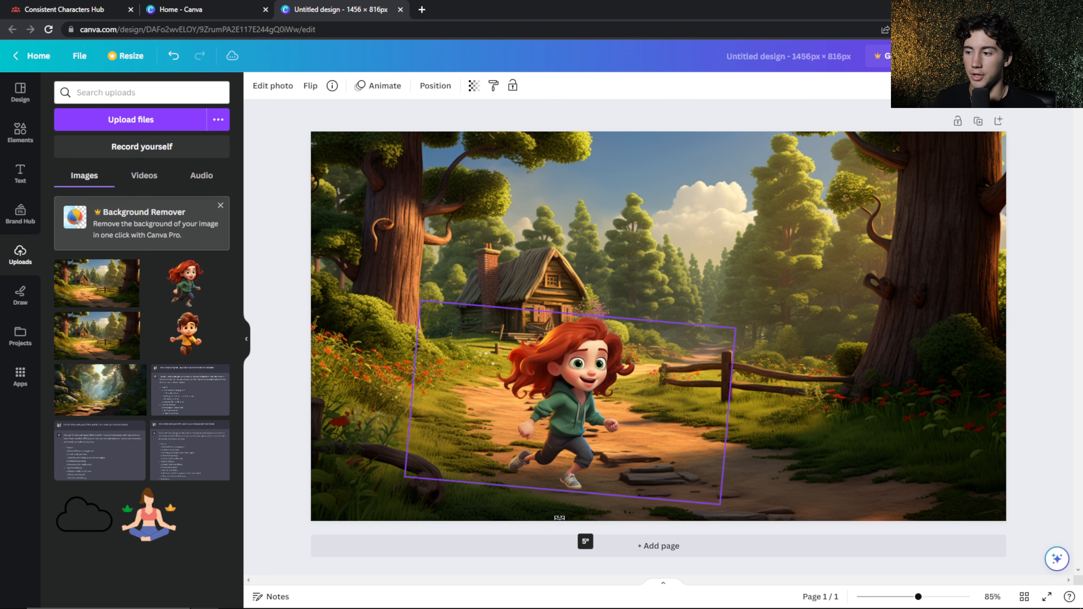
pyautogui.moveTo(577, 430); pyautogui.dragTo(598, 393)
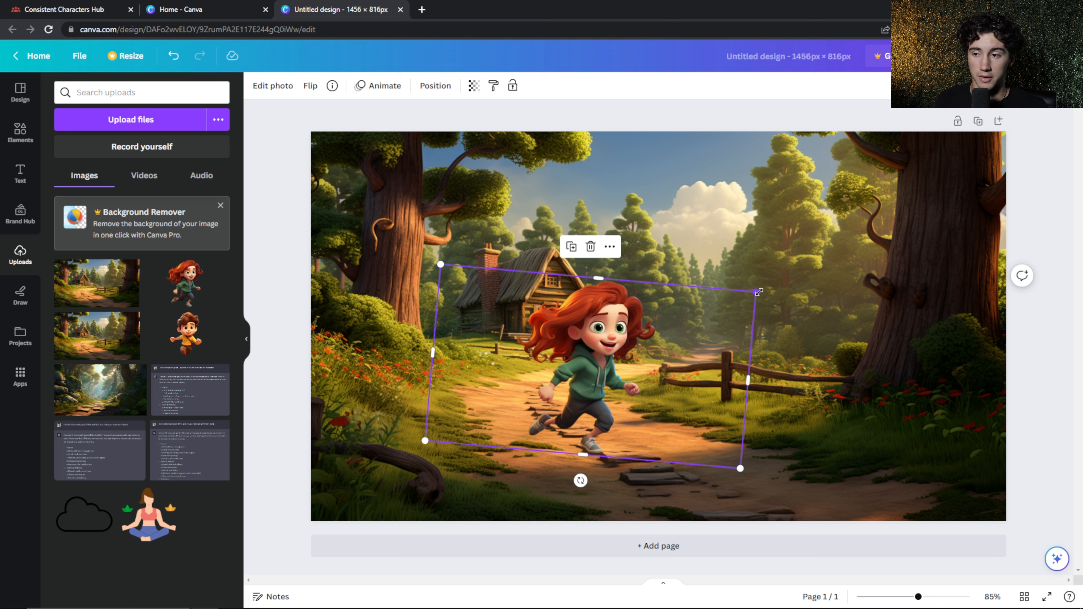
# Step: Try the running girl much larger in the foreground, and shrink her back onto the middle of the path
pyautogui.moveTo(758, 292); pyautogui.dragTo(959, 203)
pyautogui.moveTo(673, 258); pyautogui.dragTo(617, 273)
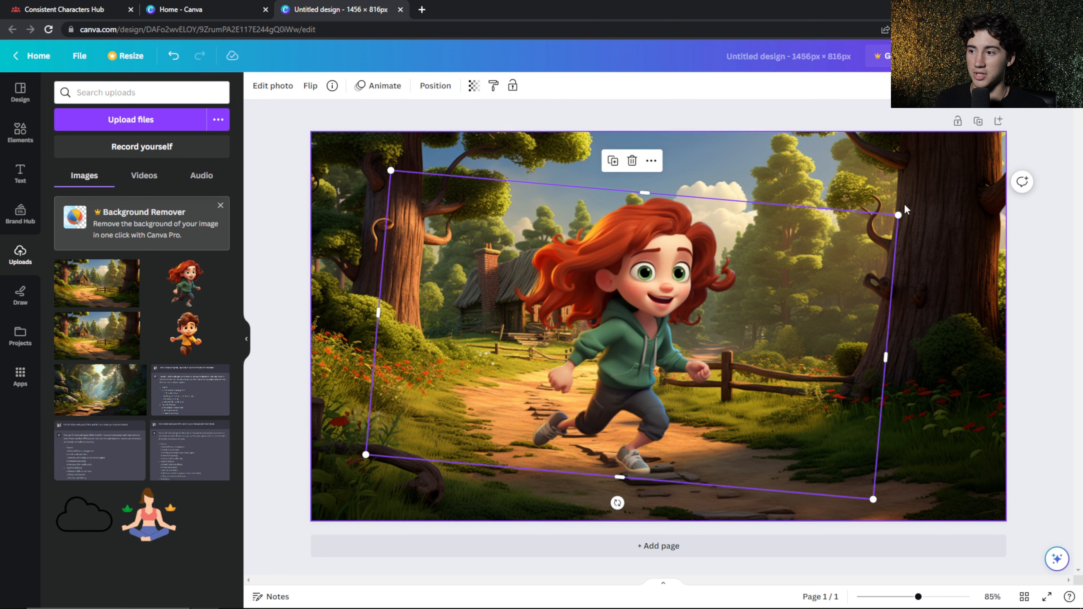
pyautogui.moveTo(899, 217); pyautogui.dragTo(699, 304)
pyautogui.moveTo(537, 375); pyautogui.dragTo(595, 337)
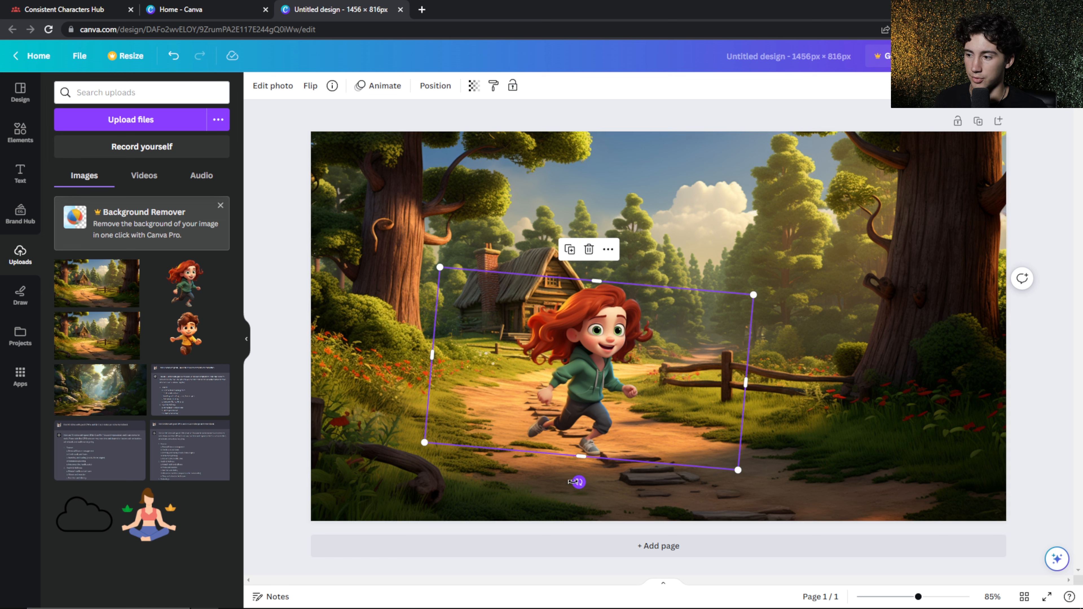
# Step: Rotate the running girl cutout to 7° and deselect it
pyautogui.moveTo(576, 482); pyautogui.dragTo(570, 482)
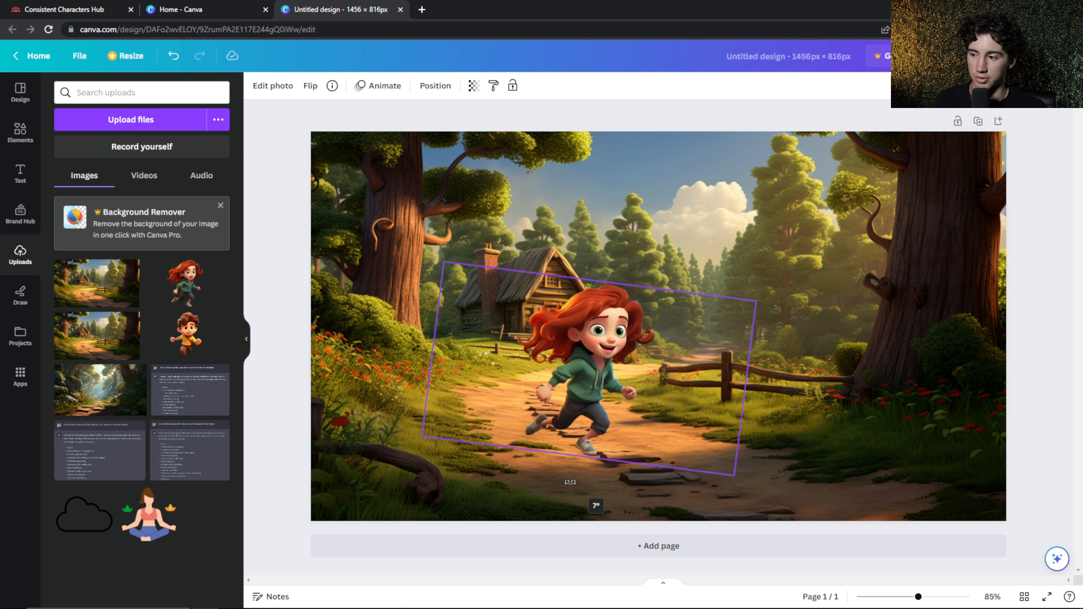
pyautogui.moveTo(570, 482); pyautogui.dragTo(570, 482)
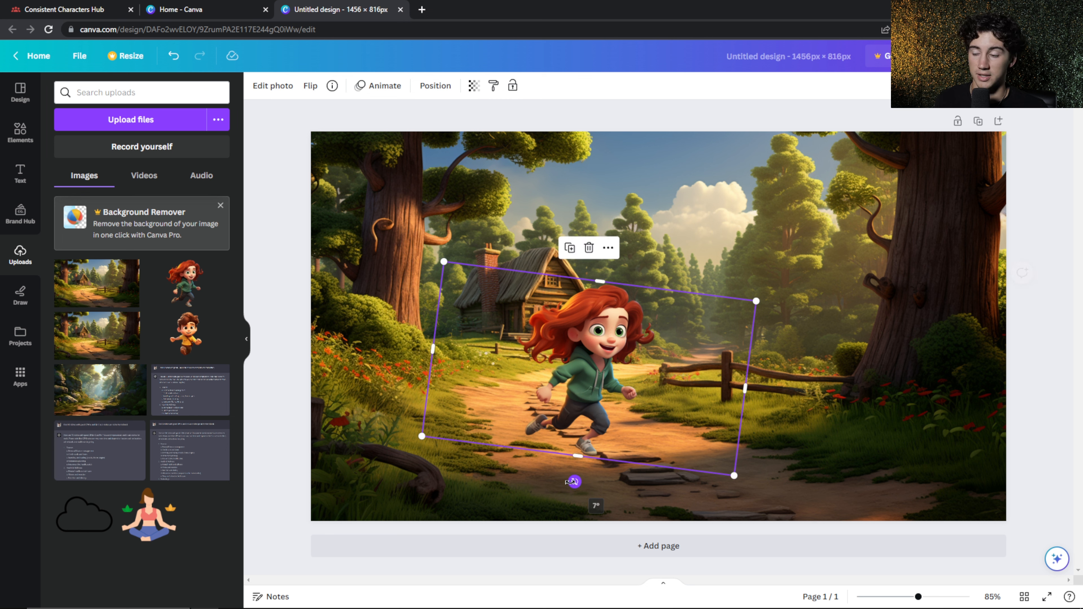
pyautogui.click(1057, 341)
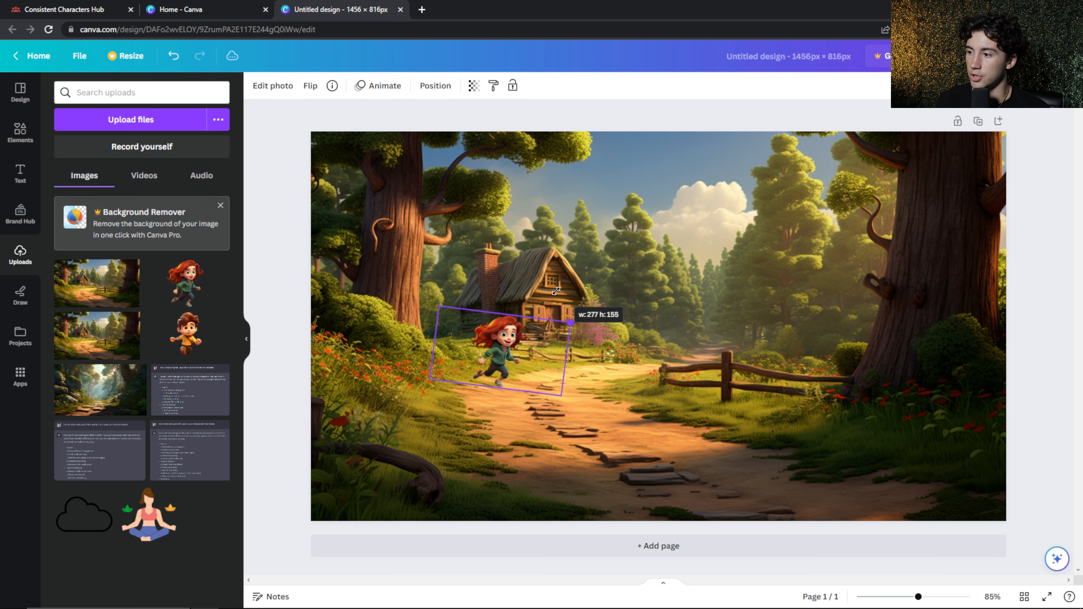
# Step: Try the running girl at a small size at the far end of the path, just in front of the cabin
pyautogui.moveTo(570, 321); pyautogui.dragTo(566, 322)
pyautogui.moveTo(495, 342)
pyautogui.mouseDown()
pyautogui.moveTo(562, 343)
pyautogui.moveTo(511, 337)
pyautogui.mouseUp()
pyautogui.click(633, 389)
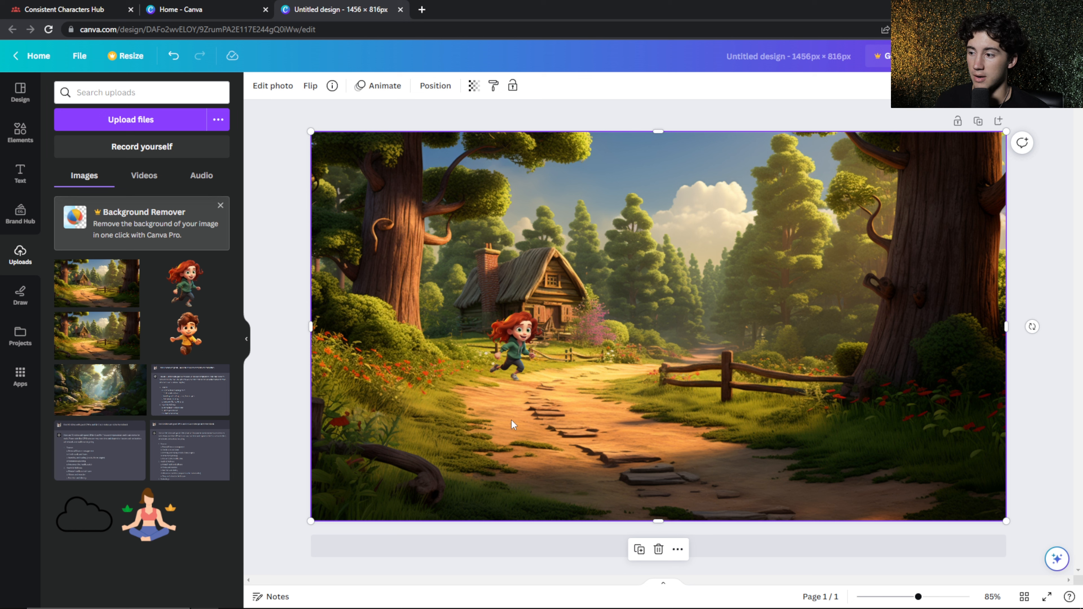
pyautogui.click(518, 354)
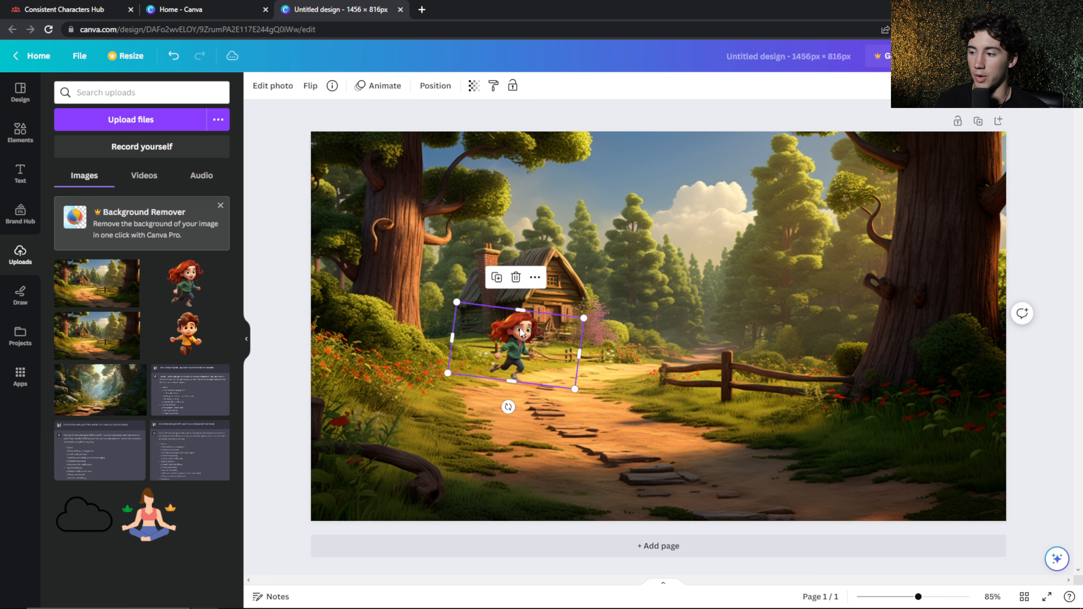
pyautogui.moveTo(592, 326); pyautogui.dragTo(576, 366)
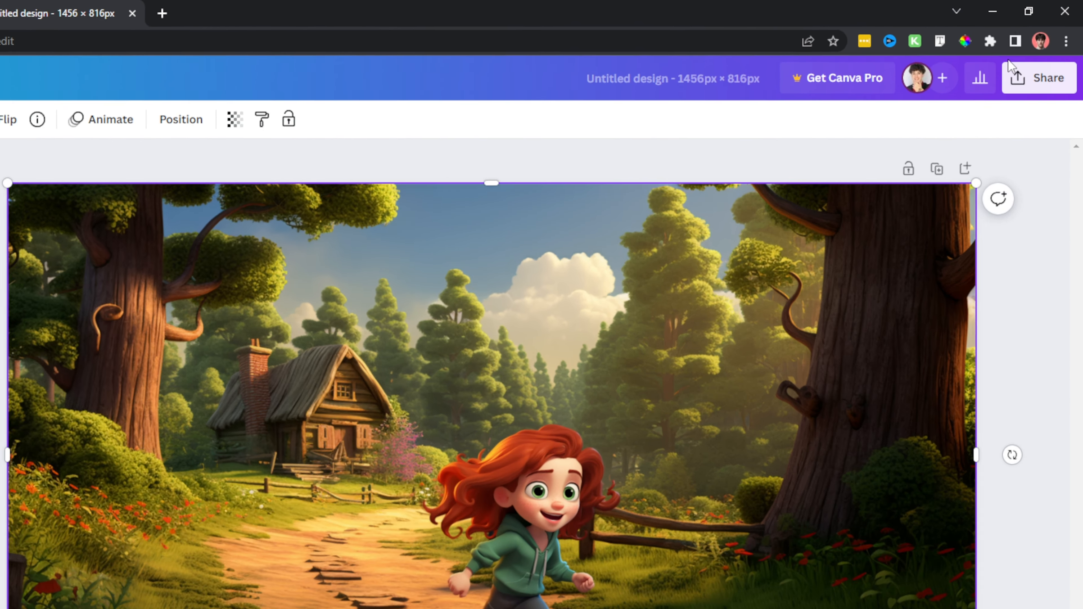
# Step: Download the finished scene as a JPG at 1,456 × 816 px
pyautogui.click(1036, 78)
pyautogui.click(903, 281)
pyautogui.click(962, 135)
pyautogui.click(986, 172)
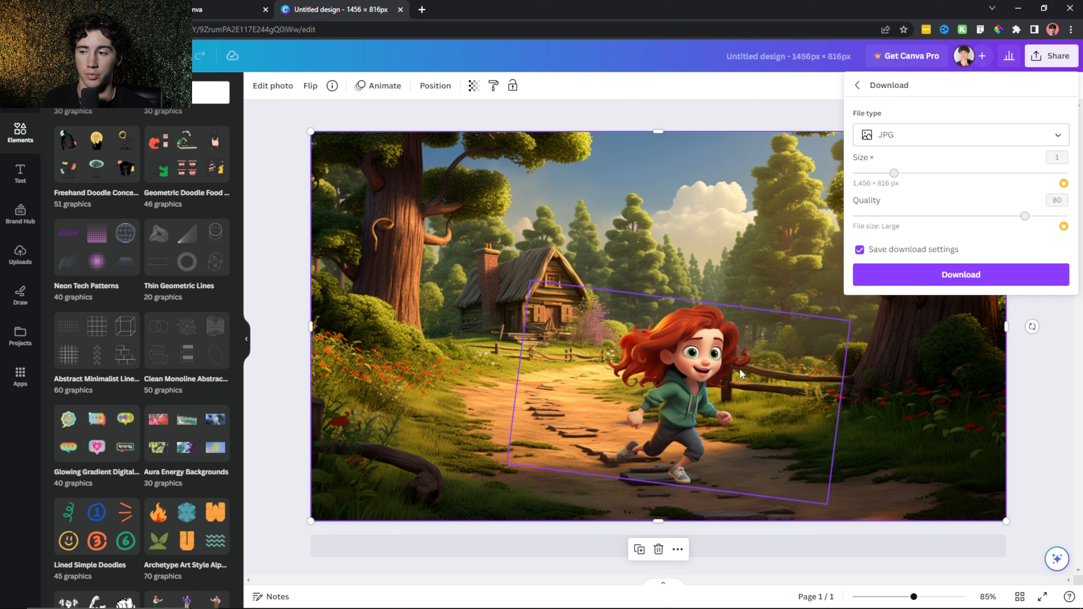
pyautogui.click(976, 277)
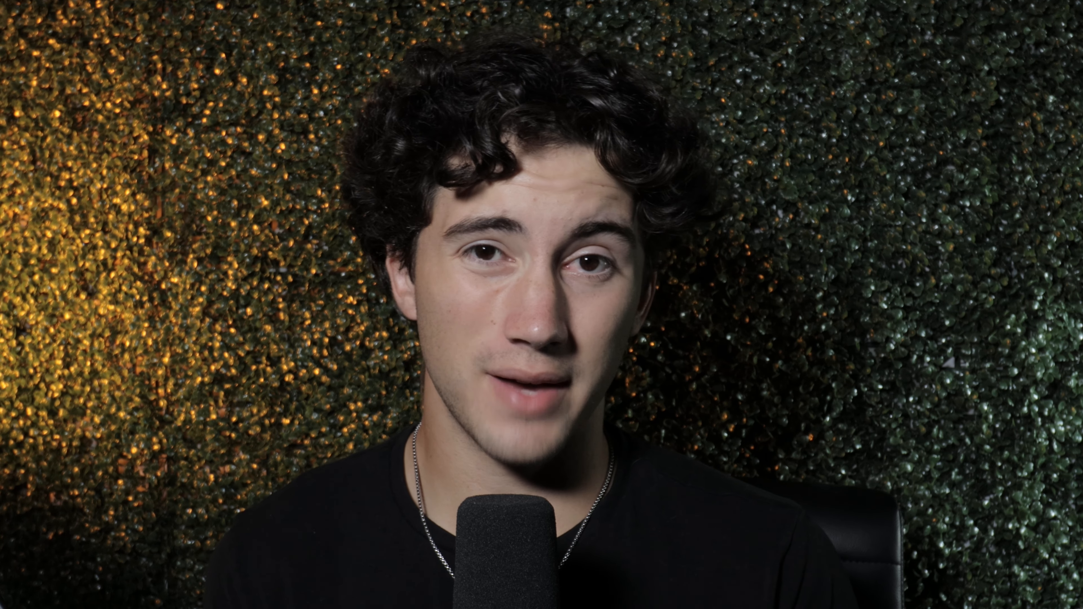